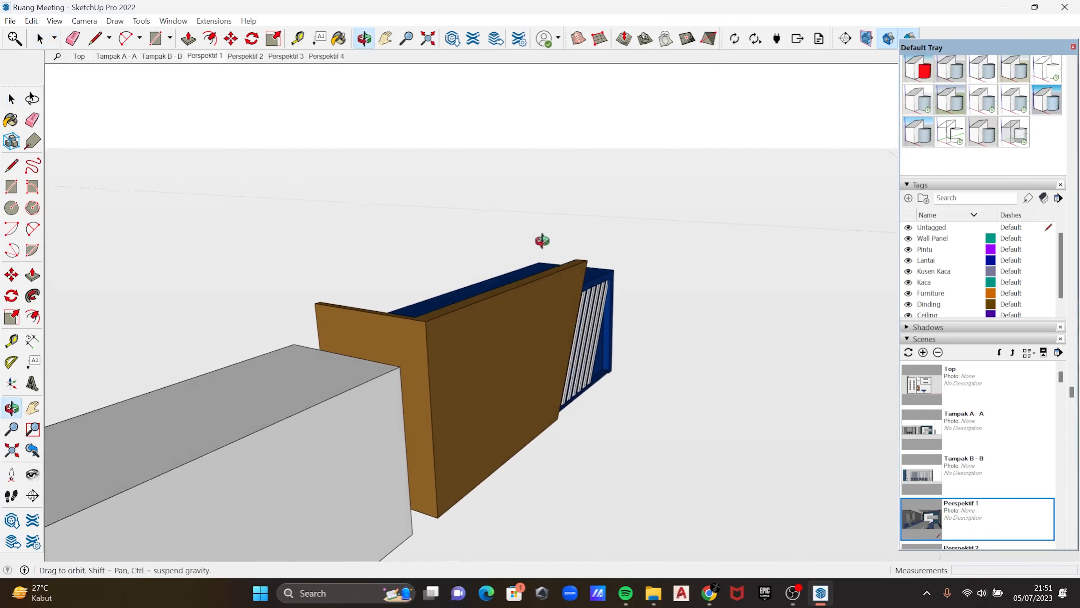
Open the plain box for editing and offset its front face outline inward by 30 mm
{"action": "scroll", "coordinate": [606, 278], "scroll_direction": "up", "scroll_amount": 2}
{"action": "scroll", "coordinate": [585, 277], "scroll_direction": "down", "scroll_amount": 2}
{"action": "middle_click_drag", "start_coordinate": [555, 299], "coordinate": [475, 253], "text": "shift"}
{"action": "scroll", "coordinate": [511, 230], "scroll_direction": "down", "scroll_amount": 1}
{"action": "double_click", "coordinate": [494, 246]}
{"action": "left_click", "coordinate": [486, 262]}
{"action": "scroll", "coordinate": [465, 282], "scroll_direction": "up", "scroll_amount": 1}
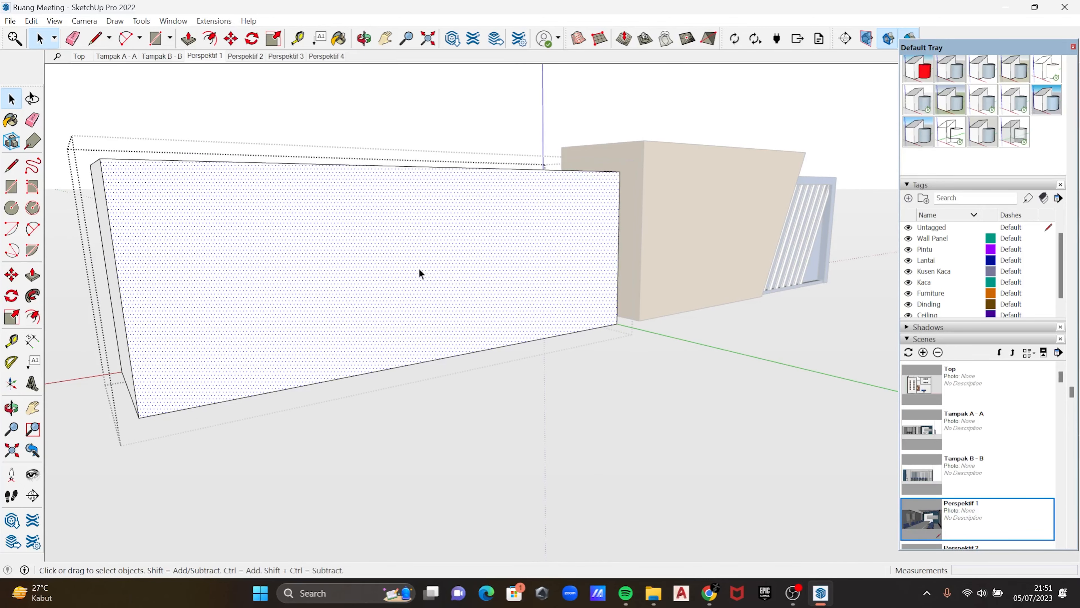
{"action": "key", "text": "f"}
{"action": "left_click", "coordinate": [408, 265]}
{"action": "key", "text": "Return"}
Move the inner outline's lower edge down onto the bottom edge of the box's front face
{"action": "key", "text": "space"}
{"action": "left_click", "coordinate": [253, 386]}
{"action": "key", "text": "m"}
{"action": "left_click", "coordinate": [248, 386]}
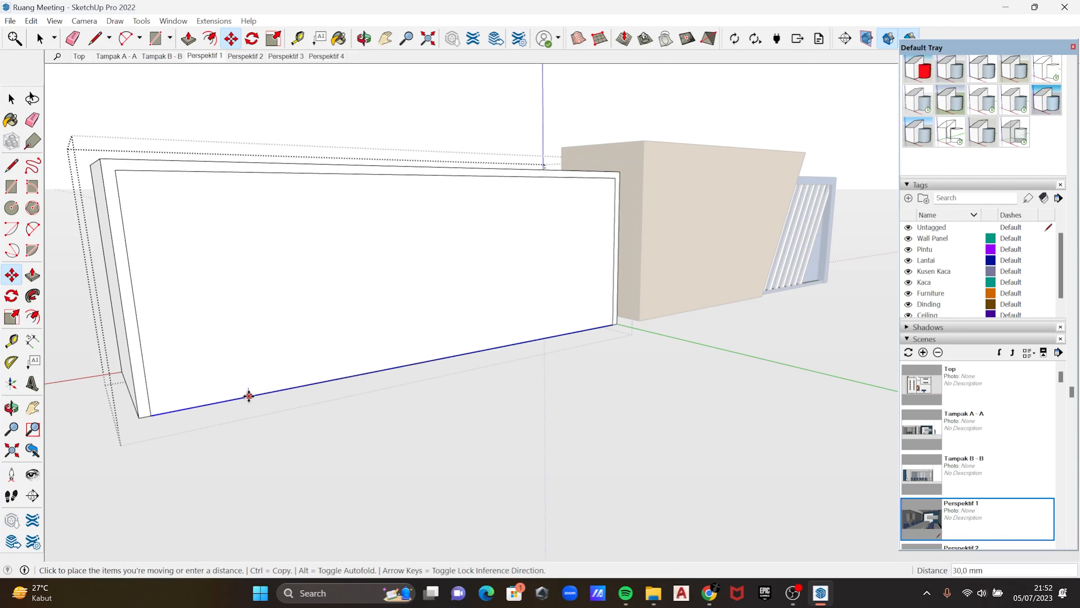
{"action": "left_click", "coordinate": [247, 396]}
Recess the framed front face of the box by 50 mm with Push/Pull and close the box's editing
{"action": "key", "text": "space"}
{"action": "left_click", "coordinate": [256, 316]}
{"action": "middle_click_drag", "start_coordinate": [258, 278], "coordinate": [275, 330], "text": "shift"}
{"action": "scroll", "coordinate": [383, 336], "scroll_direction": "up", "scroll_amount": 1}
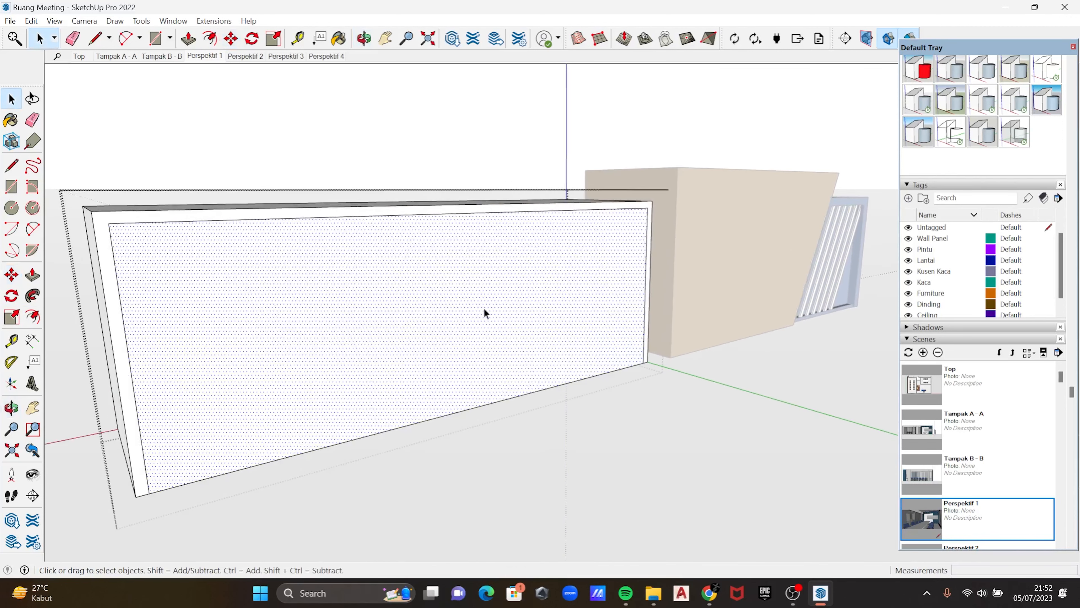
{"action": "key", "text": "p"}
{"action": "left_click", "coordinate": [593, 305]}
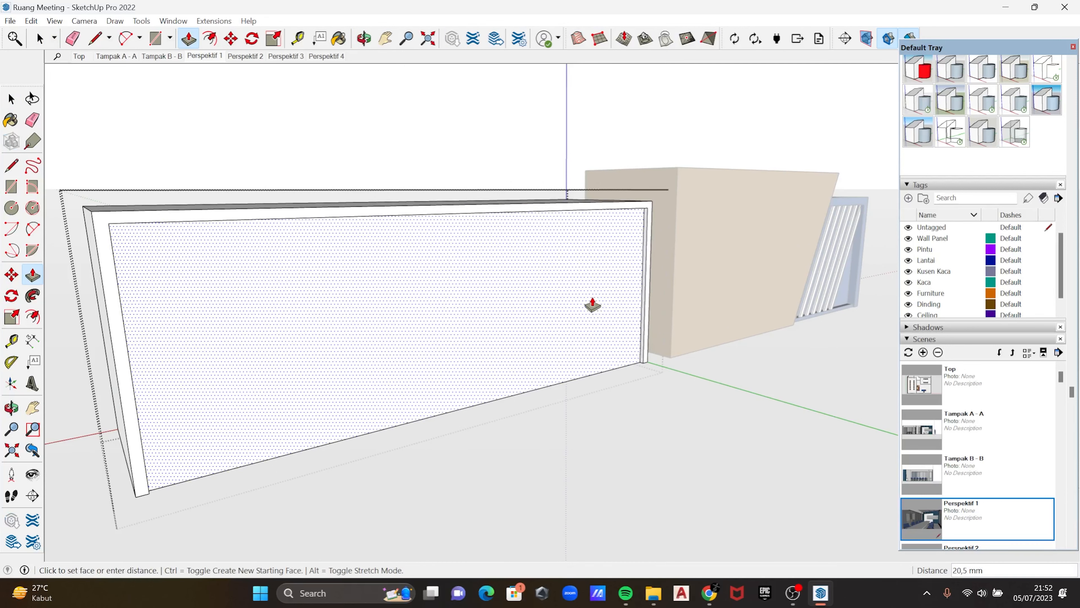
{"action": "type", "text": "50"}
{"action": "key", "text": "Return"}
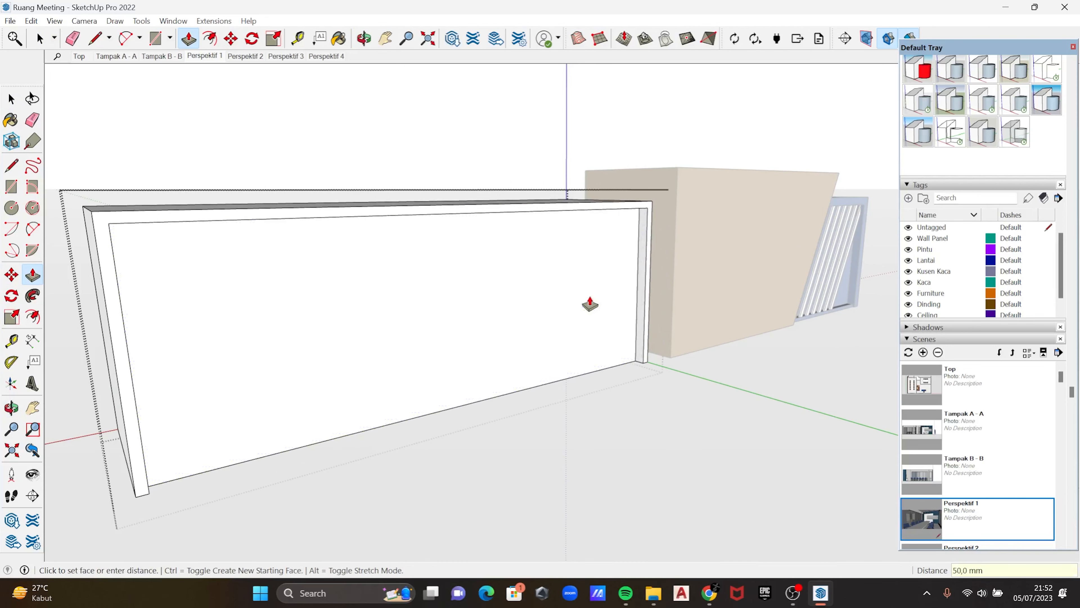
{"action": "key", "text": "space"}
{"action": "key", "text": "Escape"}
Draw a 1500 x 750 mm rectangle on the box's front, starting from its outer top corner
{"action": "middle_click_drag", "start_coordinate": [574, 305], "coordinate": [336, 350], "text": "shift"}
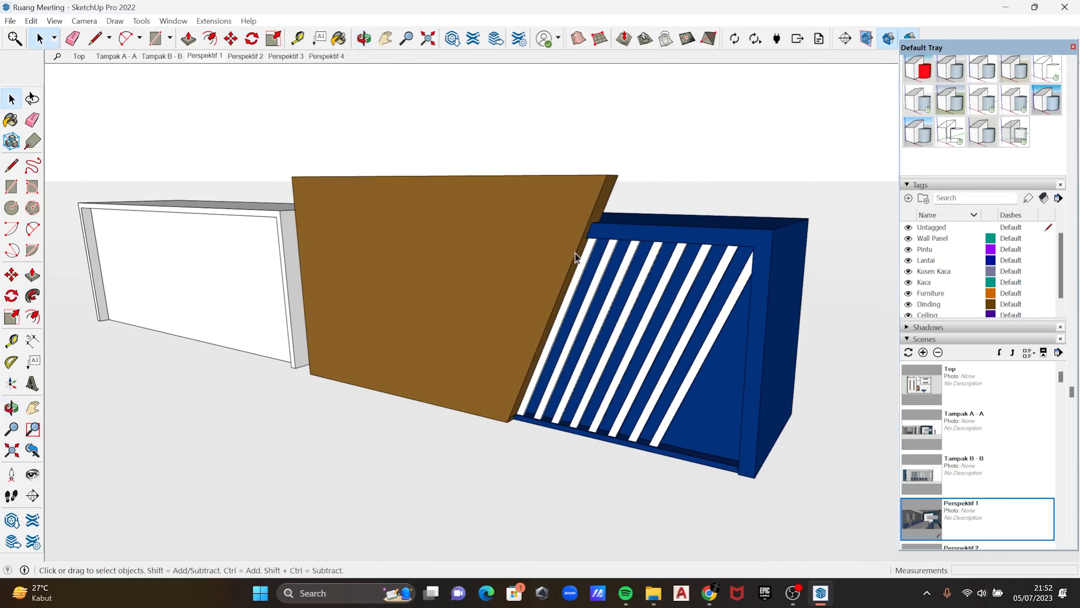
{"action": "middle_click_drag", "start_coordinate": [497, 254], "coordinate": [446, 225]}
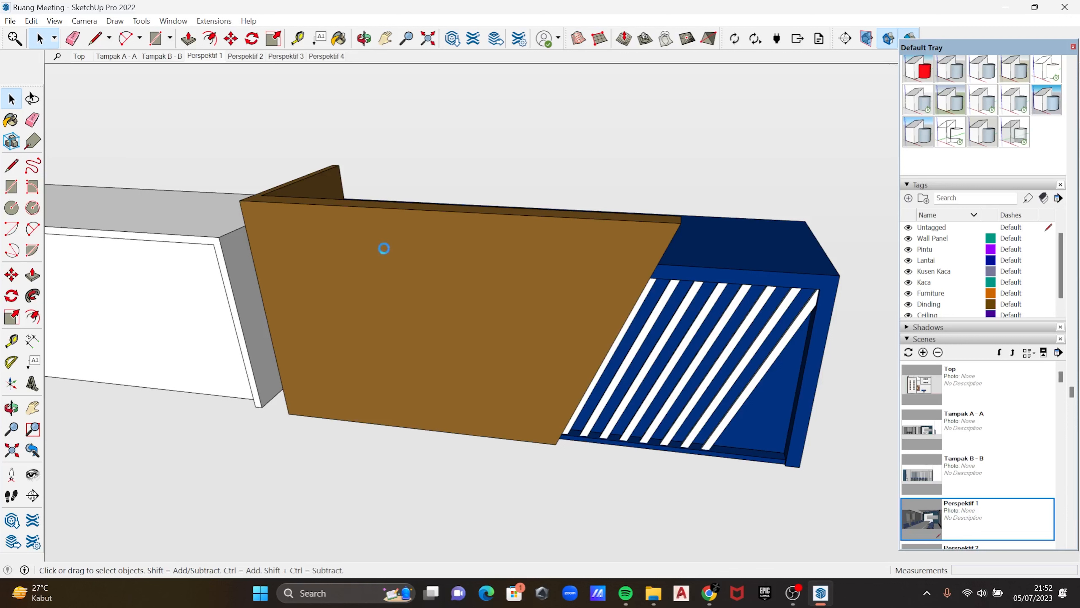
{"action": "scroll", "coordinate": [668, 255], "scroll_direction": "down", "scroll_amount": 1}
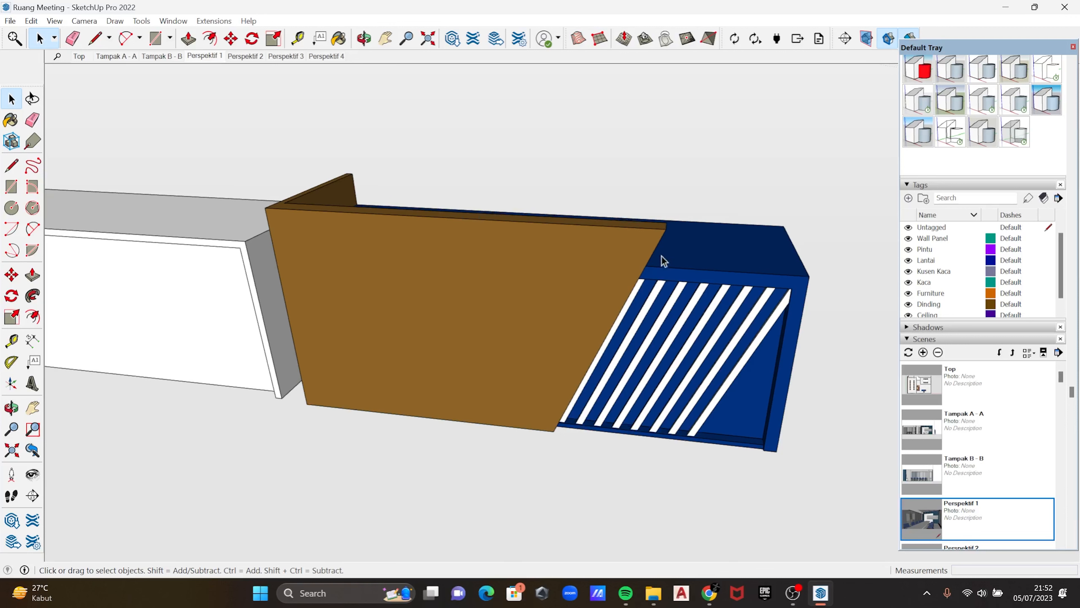
{"action": "middle_click_drag", "start_coordinate": [456, 383], "coordinate": [458, 193]}
{"action": "key", "text": "r"}
{"action": "left_click", "coordinate": [299, 182]}
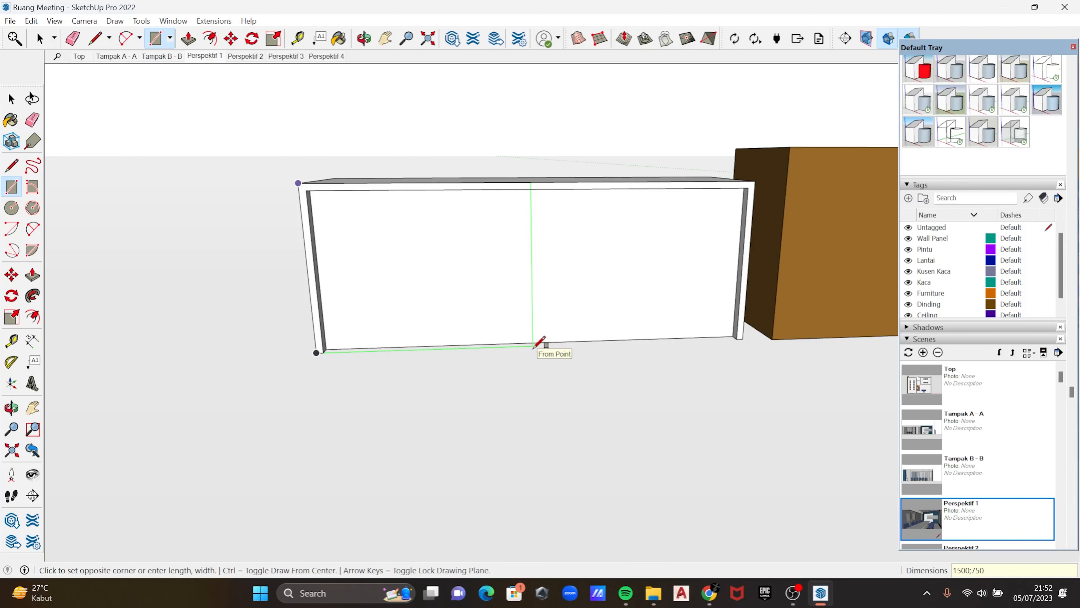
{"action": "left_click", "coordinate": [535, 345]}
Turn the new front rectangle into a group
{"action": "key", "text": "space"}
{"action": "middle_click_drag", "start_coordinate": [569, 282], "coordinate": [487, 254]}
{"action": "left_click", "coordinate": [482, 235]}
{"action": "right_click", "coordinate": [482, 235]}
{"action": "left_click", "coordinate": [526, 355]}
Open the rectangle group and extrude its face outward into a thin front panel
{"action": "scroll", "coordinate": [492, 280], "scroll_direction": "up", "scroll_amount": 2}
{"action": "double_click", "coordinate": [492, 281]}
{"action": "scroll", "coordinate": [463, 275], "scroll_direction": "down", "scroll_amount": 1}
{"action": "left_click", "coordinate": [463, 279]}
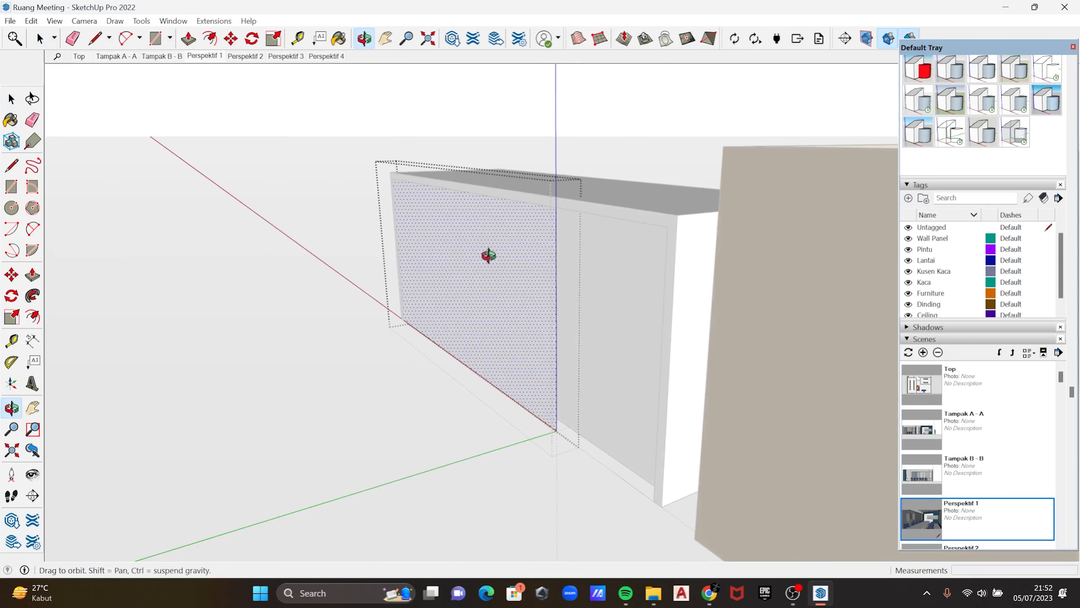
{"action": "key", "text": "p"}
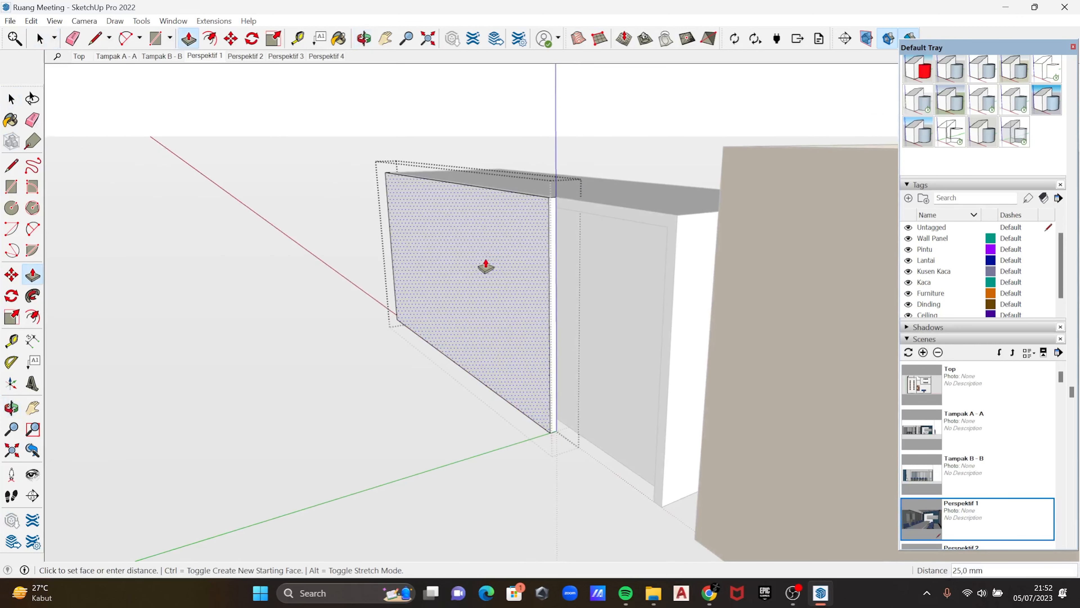
{"action": "key", "text": "Return"}
{"action": "key", "text": "space"}
{"action": "left_click", "coordinate": [502, 160]}
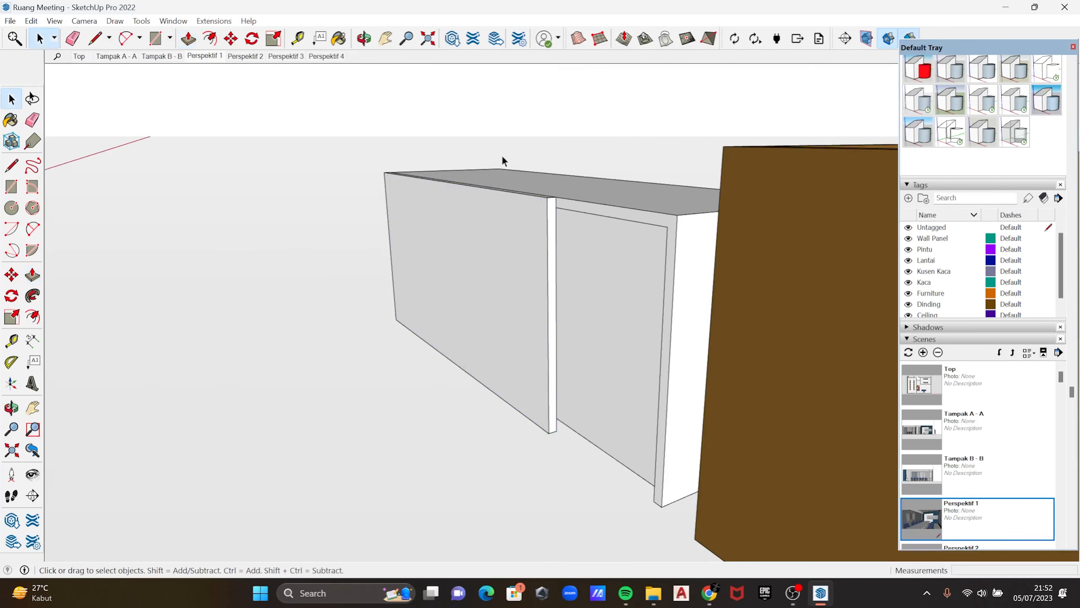
Open the front panel for editing and raise its top face 150 mm above the box
{"action": "middle_click_drag", "start_coordinate": [478, 168], "coordinate": [613, 255]}
{"action": "double_click", "coordinate": [532, 209]}
{"action": "scroll", "coordinate": [435, 276], "scroll_direction": "up", "scroll_amount": 2}
{"action": "middle_click_drag", "start_coordinate": [368, 219], "coordinate": [493, 316]}
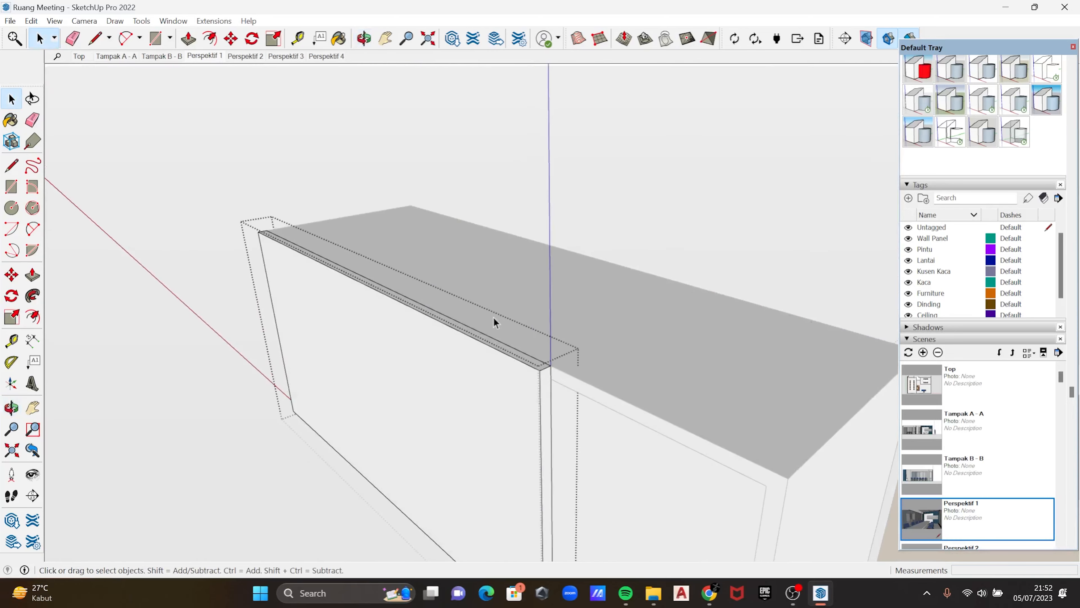
{"action": "scroll", "coordinate": [493, 316], "scroll_direction": "up", "scroll_amount": 2}
{"action": "key", "text": "p"}
{"action": "left_click", "coordinate": [512, 371]}
{"action": "middle_click_drag", "start_coordinate": [543, 350], "coordinate": [579, 266]}
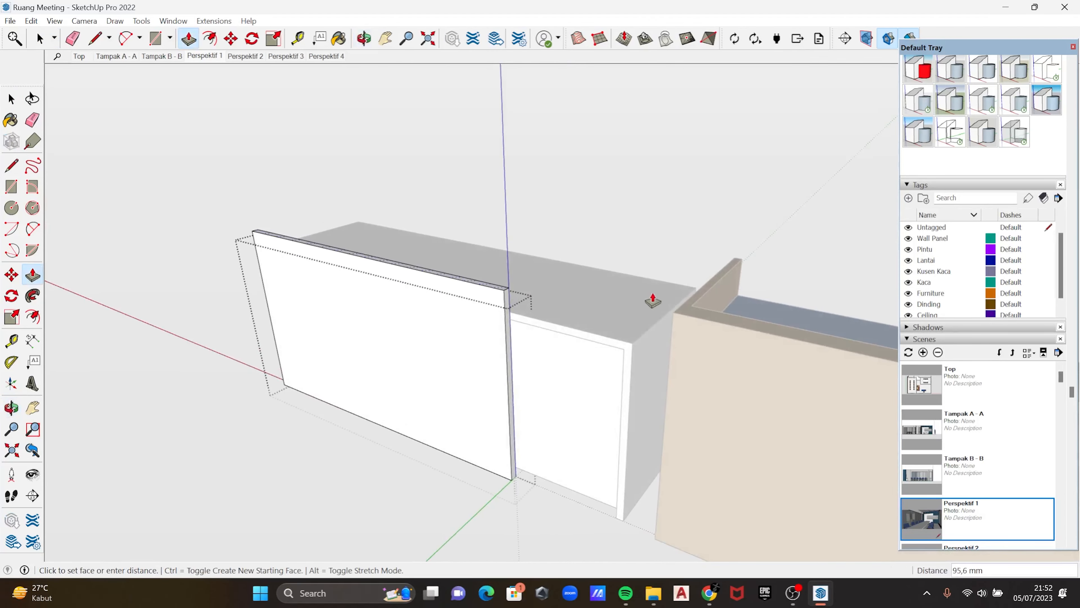
{"action": "left_click", "coordinate": [685, 309]}
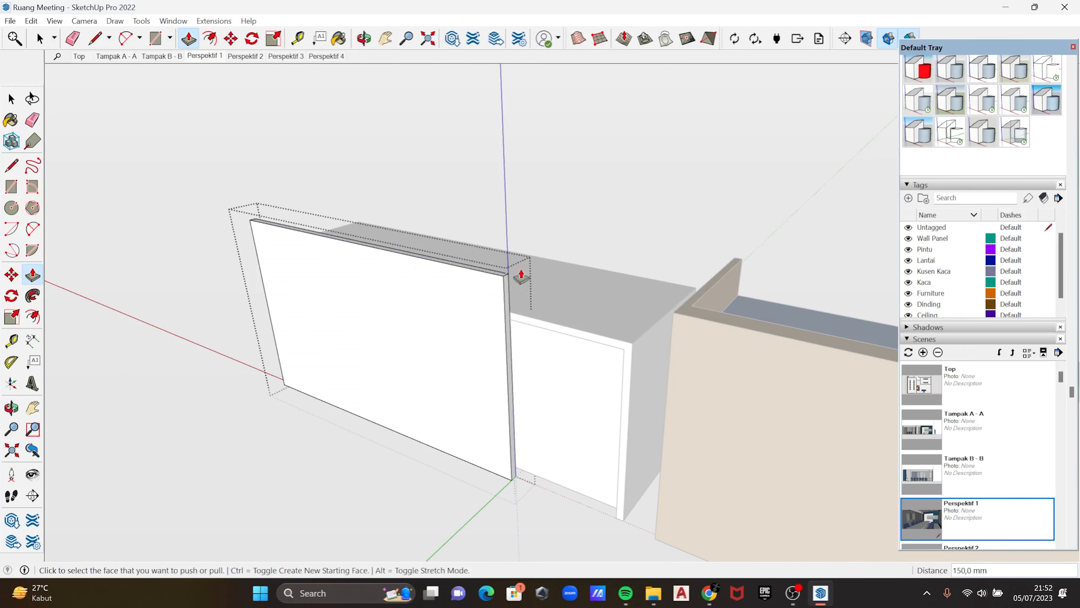
Examine the slanted end of the finished reference counter's front panel beside its diagonal slats
{"action": "middle_click_drag", "start_coordinate": [522, 277], "coordinate": [748, 279]}
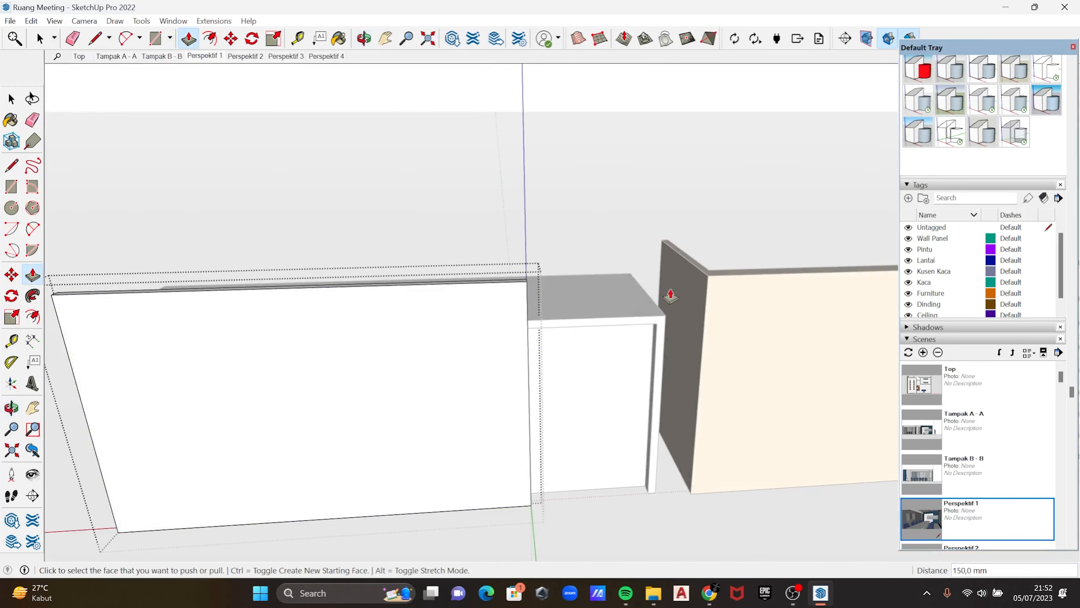
{"action": "middle_click_drag", "start_coordinate": [670, 296], "coordinate": [511, 241]}
{"action": "key", "text": "space"}
{"action": "double_click", "coordinate": [511, 241]}
{"action": "scroll", "coordinate": [541, 392], "scroll_direction": "up", "scroll_amount": 2}
{"action": "middle_click_drag", "start_coordinate": [541, 392], "coordinate": [459, 344], "text": "shift"}
{"action": "scroll", "coordinate": [458, 344], "scroll_direction": "down", "scroll_amount": 2}
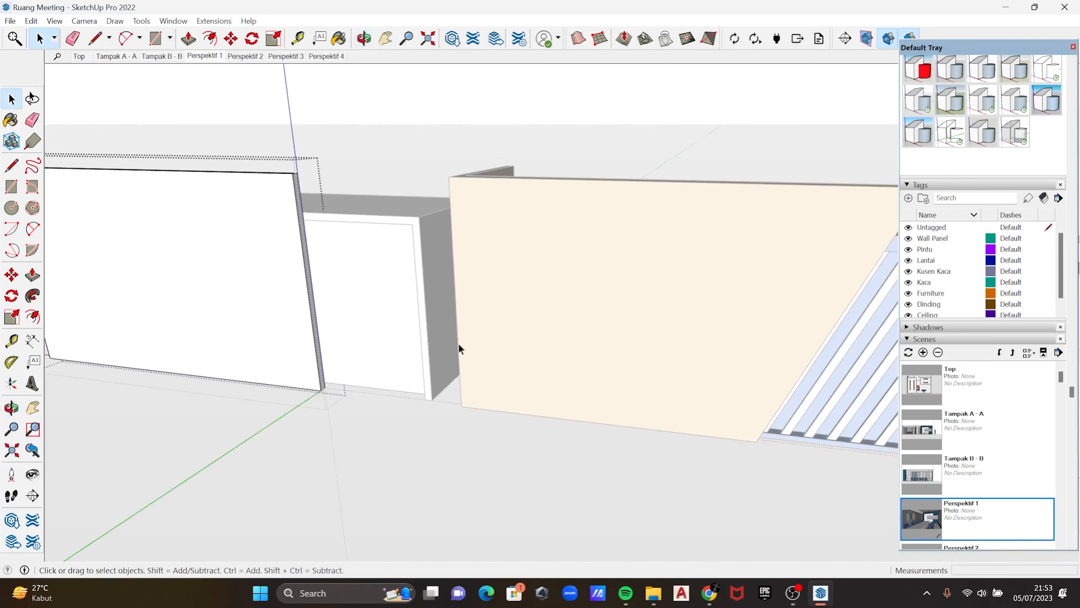
{"action": "middle_click_drag", "start_coordinate": [817, 356], "coordinate": [665, 275]}
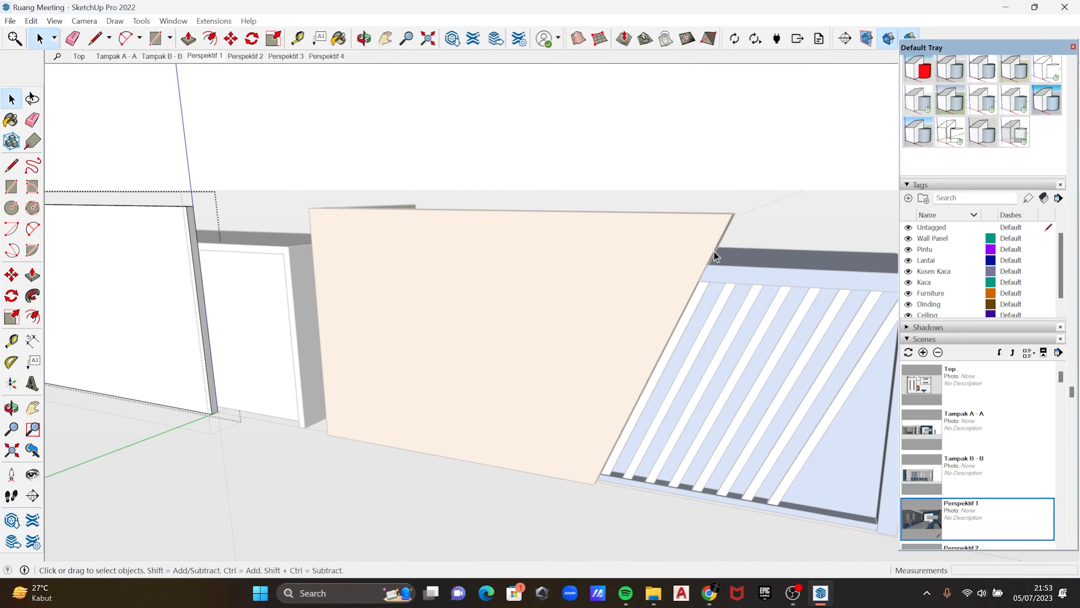
{"action": "scroll", "coordinate": [296, 433], "scroll_direction": "up", "scroll_amount": 5}
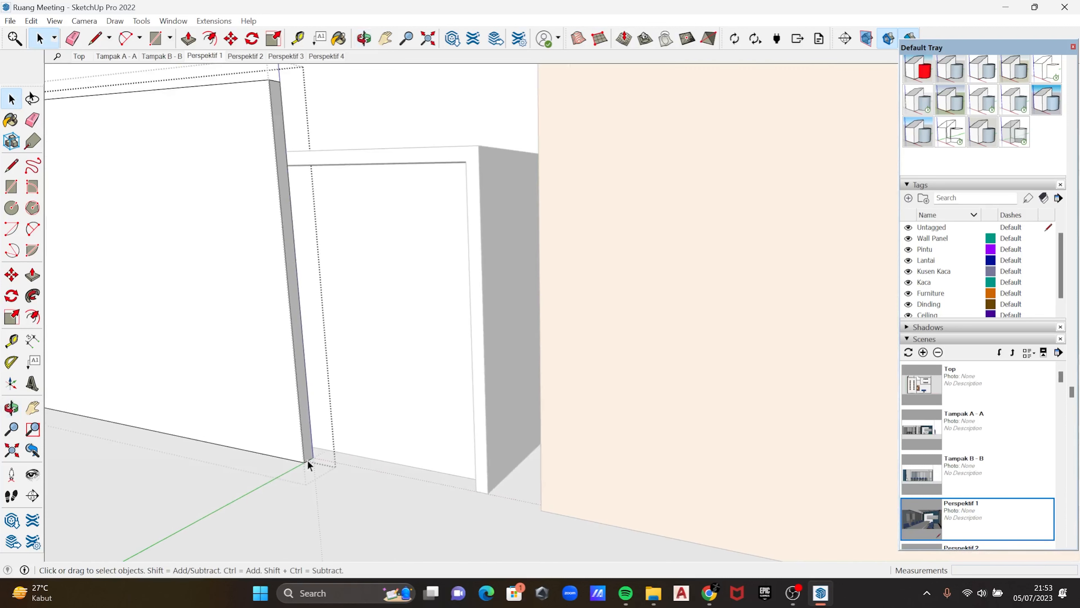
Move the bottom edge of the front panel's free end 400 mm inward along the red axis to slant that end
{"action": "middle_click_drag", "start_coordinate": [299, 467], "coordinate": [430, 394]}
{"action": "key", "text": "m"}
{"action": "left_click", "coordinate": [375, 423]}
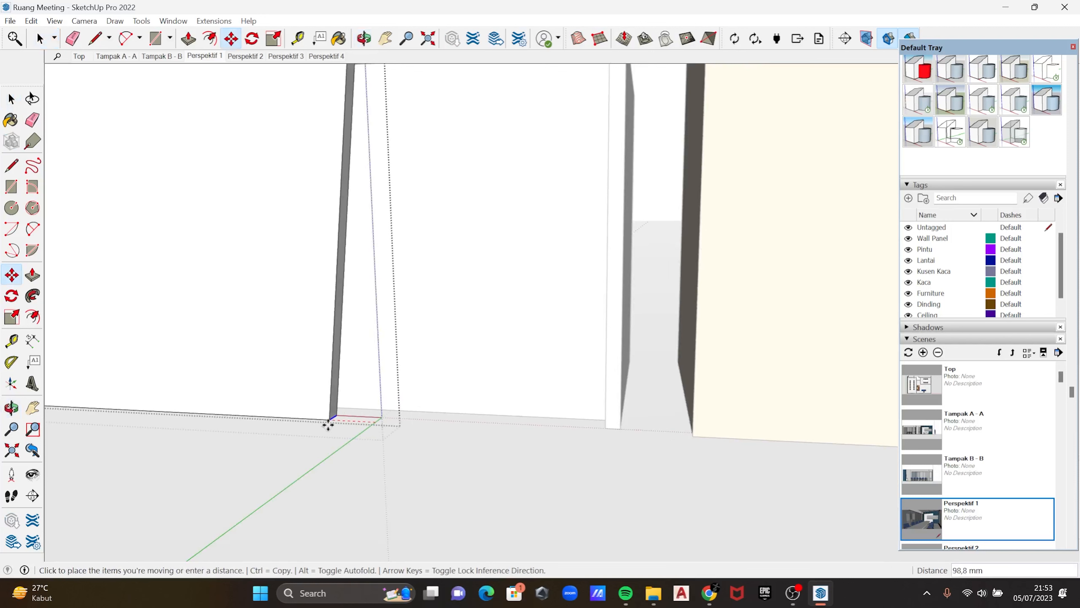
{"action": "middle_click_drag", "start_coordinate": [260, 412], "coordinate": [378, 425], "text": "shift"}
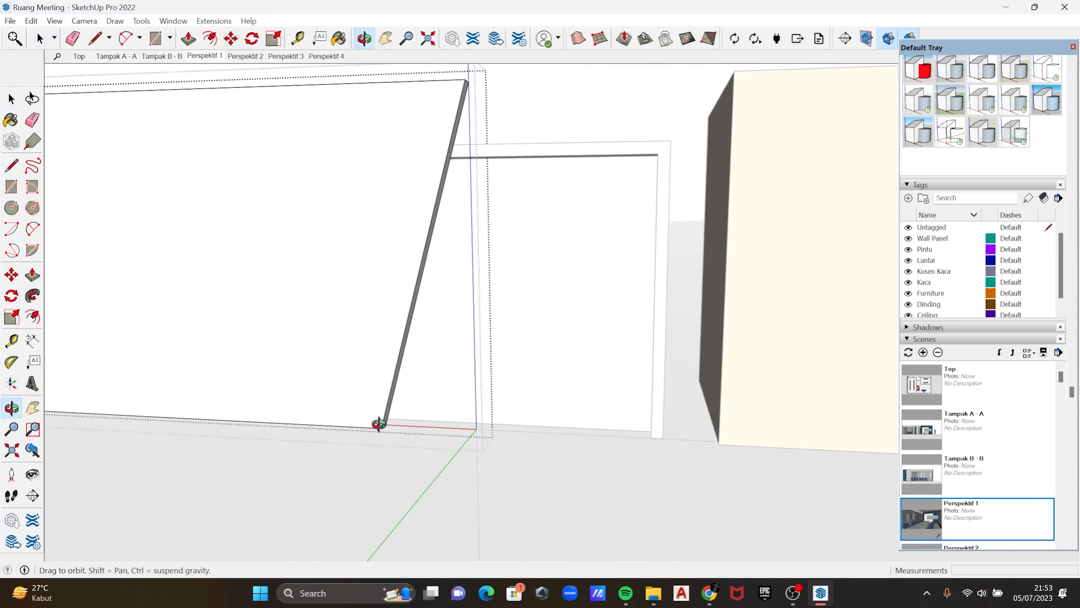
{"action": "scroll", "coordinate": [355, 425], "scroll_direction": "down", "scroll_amount": 1}
{"action": "scroll", "coordinate": [351, 424], "scroll_direction": "down", "scroll_amount": 1}
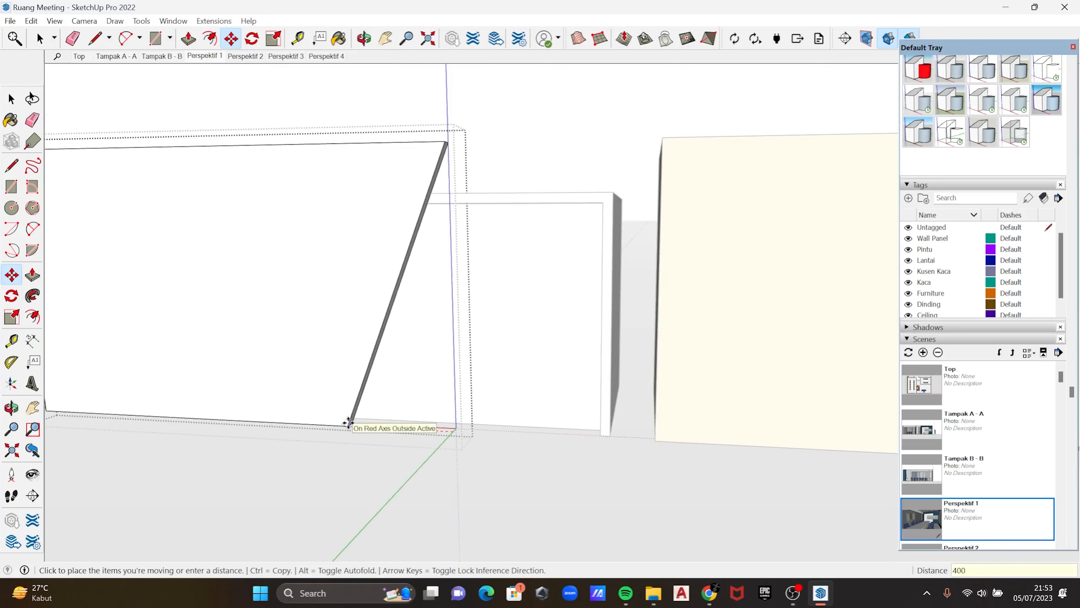
{"action": "key", "text": "Return"}
{"action": "key", "text": "space"}
{"action": "left_click", "coordinate": [572, 106]}
Open the front panel and extrude its straight end face outward past the side of the box
{"action": "middle_click_drag", "start_coordinate": [487, 142], "coordinate": [659, 234]}
{"action": "scroll", "coordinate": [616, 254], "scroll_direction": "up", "scroll_amount": 2}
{"action": "double_click", "coordinate": [652, 246]}
{"action": "key", "text": "p"}
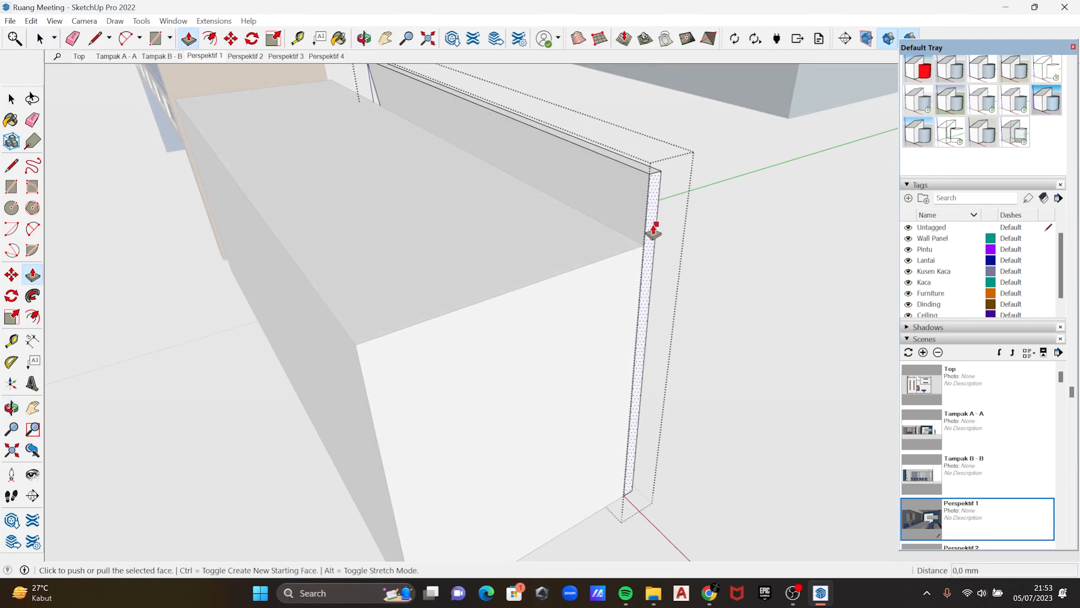
{"action": "left_click", "coordinate": [654, 229]}
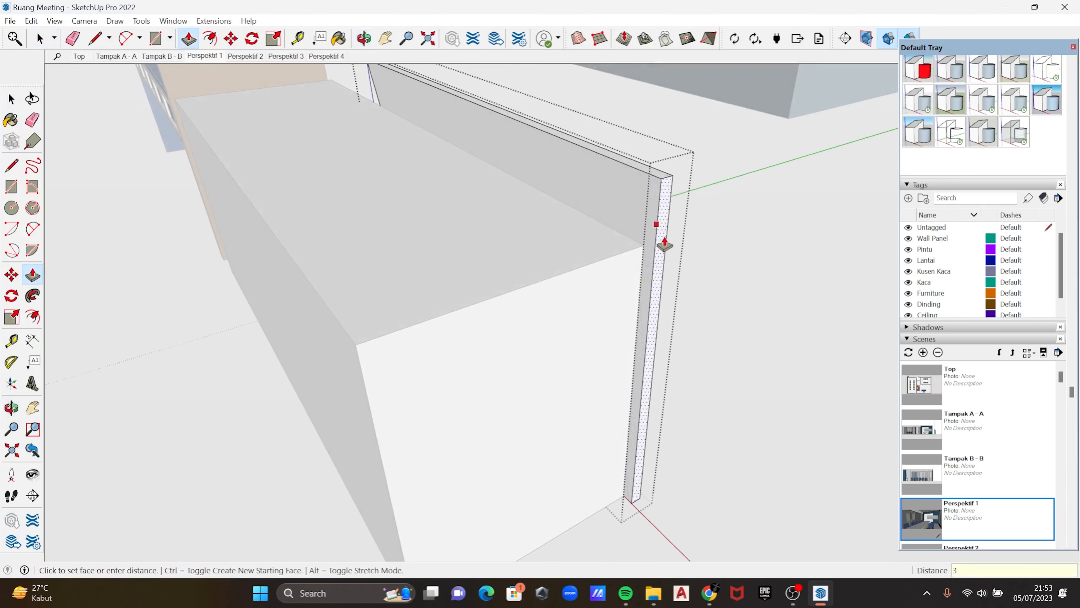
{"action": "key", "text": "Return"}
{"action": "middle_click_drag", "start_coordinate": [666, 241], "coordinate": [666, 217]}
{"action": "key", "text": "space"}
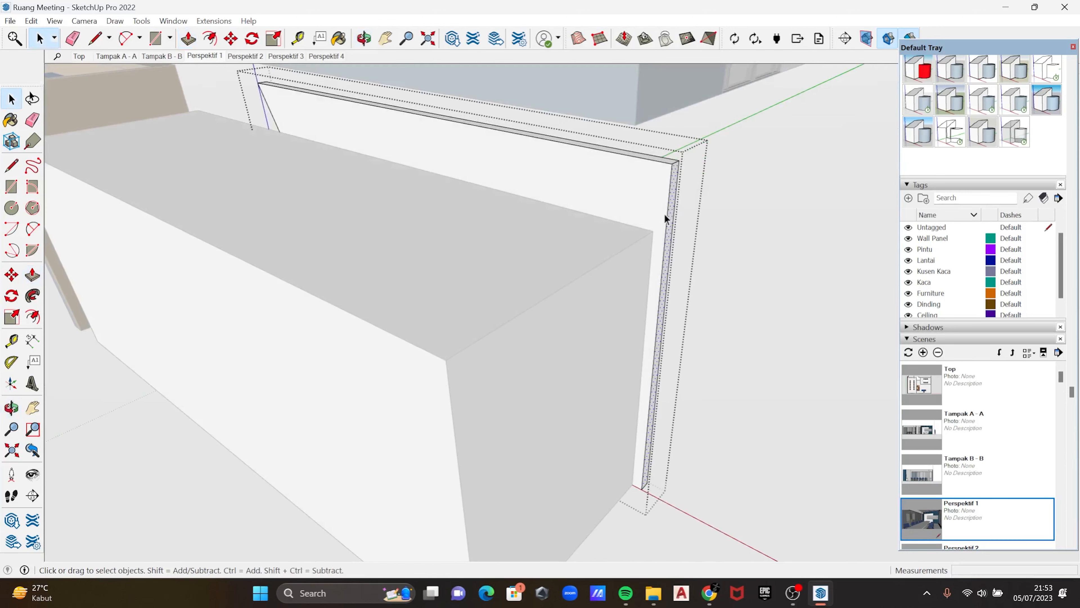
Copy the panel's vertical end edge to the box's corner to mark a narrow strip on its back face
{"action": "left_click", "coordinate": [670, 228]}
{"action": "middle_click_drag", "start_coordinate": [668, 150], "coordinate": [671, 145]}
{"action": "key", "text": "m"}
{"action": "left_click", "coordinate": [664, 249]}
{"action": "key", "text": "ctrl"}
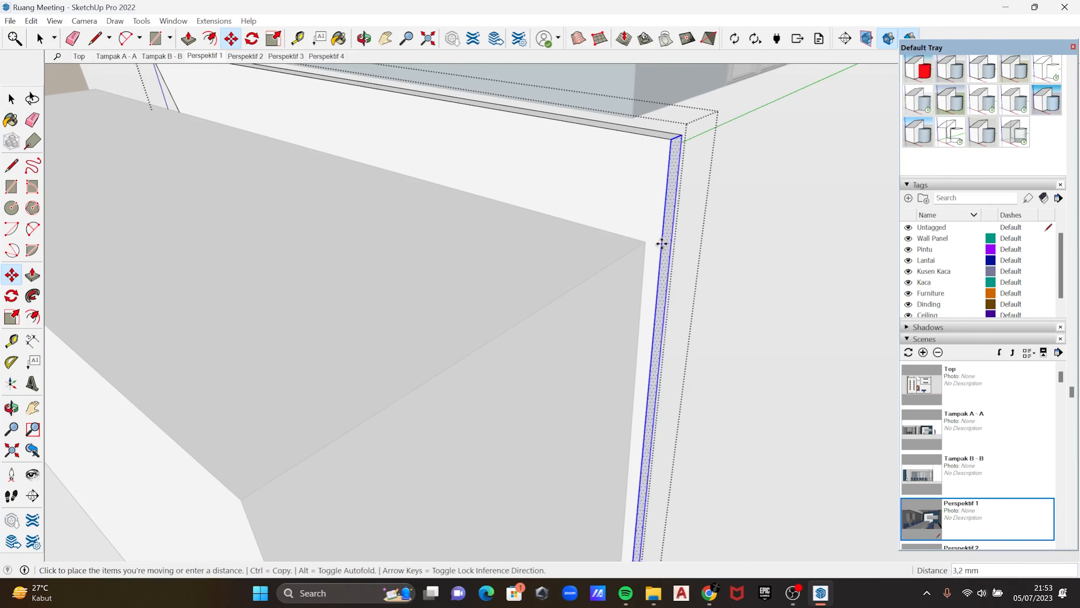
{"action": "left_click", "coordinate": [646, 239]}
{"action": "key", "text": "space"}
Extrude the narrow strip at the back of the panel 600 mm to form a side wing along the box
{"action": "mouse_move", "coordinate": [656, 227]}
{"action": "middle_mouse_down"}
{"action": "mouse_move", "coordinate": [634, 231]}
{"action": "mouse_move", "coordinate": [666, 235]}
{"action": "middle_mouse_up"}
{"action": "key", "text": "p"}
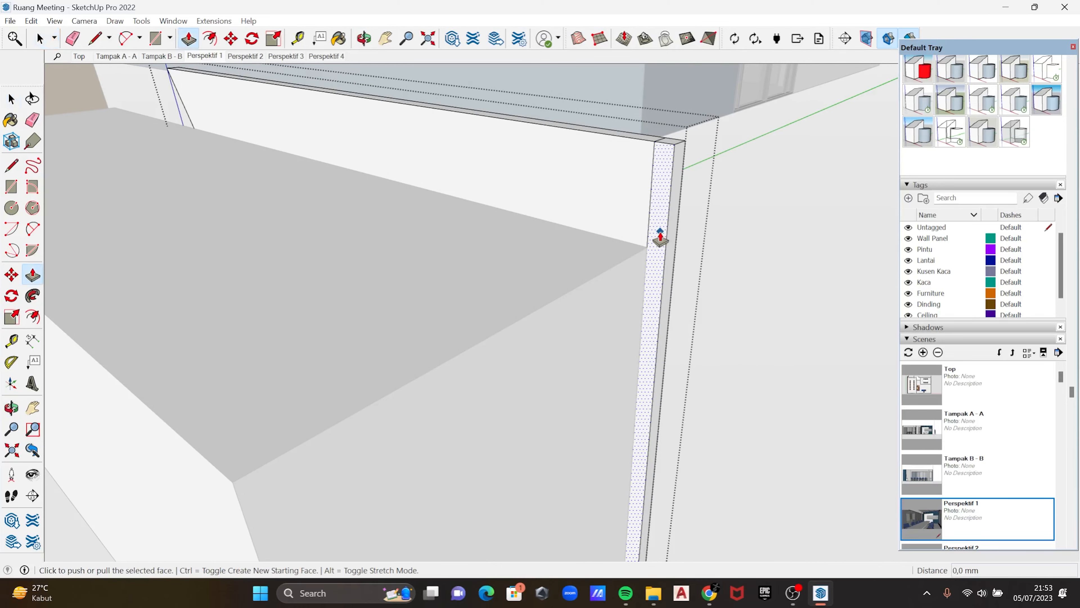
{"action": "left_click", "coordinate": [663, 242]}
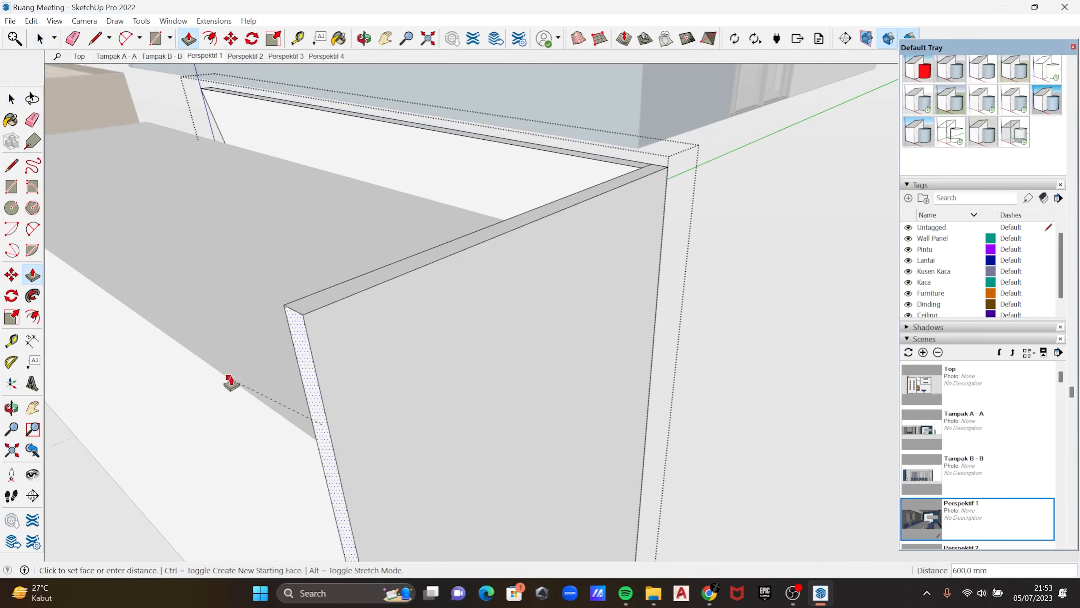
{"action": "type", "text": "600"}
{"action": "key", "text": "Return"}
Erase the leftover seam line where the side wing joins the front panel and close the panel's editing
{"action": "middle_click_drag", "start_coordinate": [313, 352], "coordinate": [417, 166]}
{"action": "key", "text": "space"}
{"action": "key", "text": "e"}
{"action": "mouse_move", "coordinate": [638, 298]}
{"action": "middle_mouse_down"}
{"action": "mouse_move", "coordinate": [591, 279]}
{"action": "mouse_move", "coordinate": [490, 307]}
{"action": "mouse_move", "coordinate": [451, 341]}
{"action": "mouse_move", "coordinate": [425, 292]}
{"action": "middle_mouse_up"}
{"action": "left_click_drag", "start_coordinate": [444, 297], "coordinate": [451, 296]}
{"action": "mouse_move", "coordinate": [603, 265]}
{"action": "middle_mouse_down"}
{"action": "mouse_move", "coordinate": [574, 252]}
{"action": "mouse_move", "coordinate": [350, 298]}
{"action": "middle_mouse_up"}
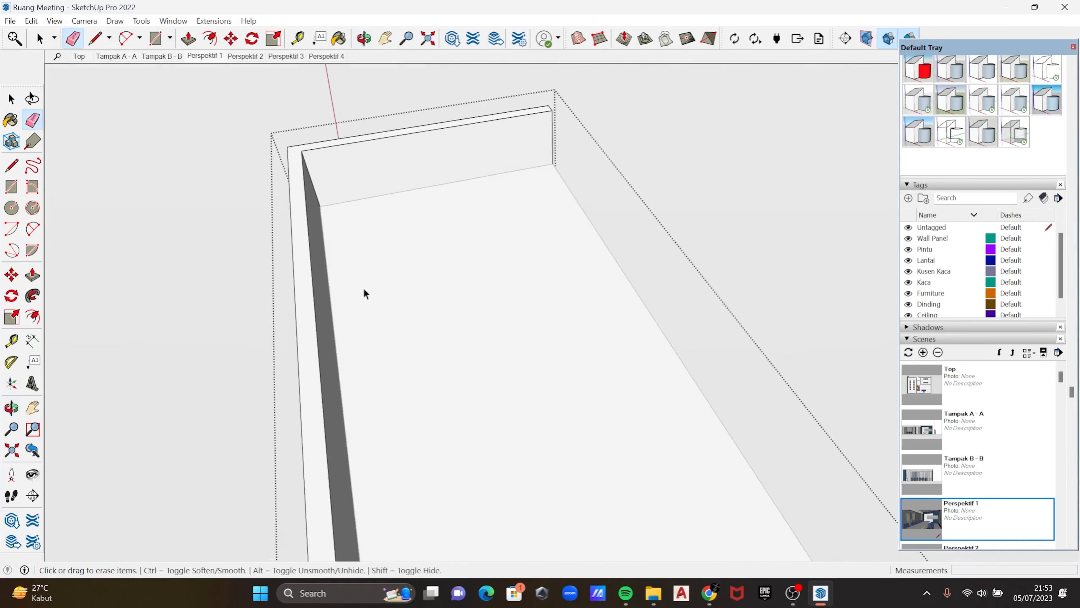
{"action": "key", "text": "space"}
{"action": "left_click", "coordinate": [349, 298]}
Offset the outline of the narrow face beside the front panel by 30 mm
{"action": "scroll", "coordinate": [475, 349], "scroll_direction": "down", "scroll_amount": 1}
{"action": "mouse_move", "coordinate": [475, 349]}
{"action": "middle_mouse_down"}
{"action": "mouse_move", "coordinate": [714, 266]}
{"action": "mouse_move", "coordinate": [516, 314]}
{"action": "mouse_move", "coordinate": [728, 292]}
{"action": "mouse_move", "coordinate": [334, 272]}
{"action": "mouse_move", "coordinate": [526, 242]}
{"action": "mouse_move", "coordinate": [588, 212]}
{"action": "mouse_move", "coordinate": [473, 246]}
{"action": "mouse_move", "coordinate": [400, 288]}
{"action": "mouse_move", "coordinate": [429, 253]}
{"action": "mouse_move", "coordinate": [374, 244]}
{"action": "mouse_move", "coordinate": [540, 212]}
{"action": "mouse_move", "coordinate": [377, 229]}
{"action": "mouse_move", "coordinate": [320, 337]}
{"action": "mouse_move", "coordinate": [464, 306]}
{"action": "mouse_move", "coordinate": [511, 406]}
{"action": "mouse_move", "coordinate": [574, 284]}
{"action": "mouse_move", "coordinate": [499, 232]}
{"action": "mouse_move", "coordinate": [684, 361]}
{"action": "mouse_move", "coordinate": [511, 273]}
{"action": "mouse_move", "coordinate": [548, 289]}
{"action": "mouse_move", "coordinate": [511, 300]}
{"action": "mouse_move", "coordinate": [606, 312]}
{"action": "mouse_move", "coordinate": [627, 333]}
{"action": "mouse_move", "coordinate": [722, 338]}
{"action": "middle_mouse_up"}
{"action": "left_click", "coordinate": [530, 343]}
{"action": "scroll", "coordinate": [606, 312], "scroll_direction": "down", "scroll_amount": 2}
{"action": "left_click", "coordinate": [721, 338]}
{"action": "key", "text": "f"}
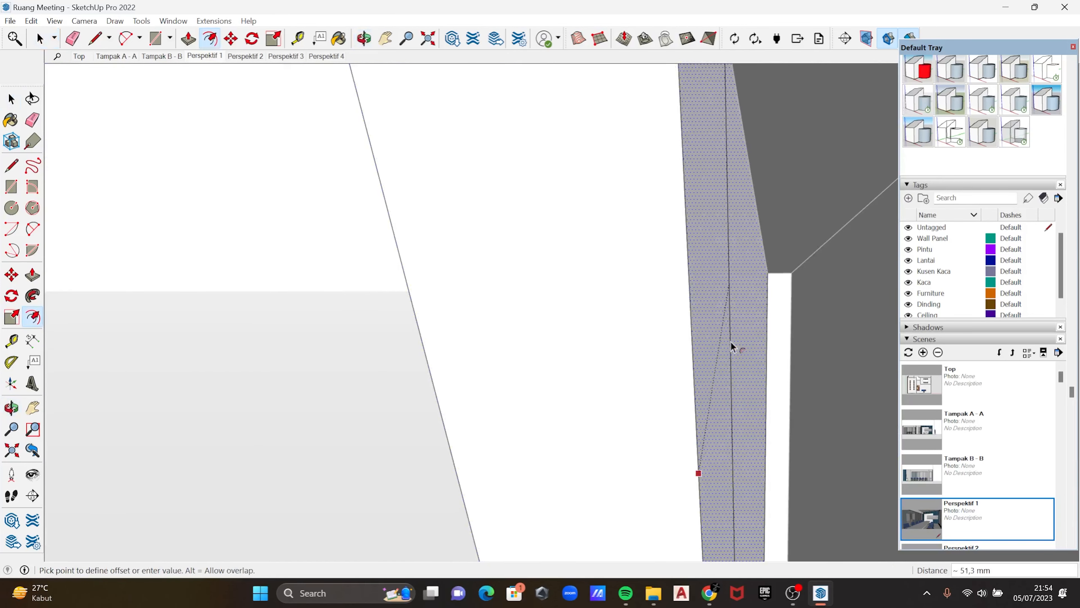
{"action": "type", "text": "30"}
{"action": "key", "text": "Return"}
{"action": "scroll", "coordinate": [730, 343], "scroll_direction": "down", "scroll_amount": 2}
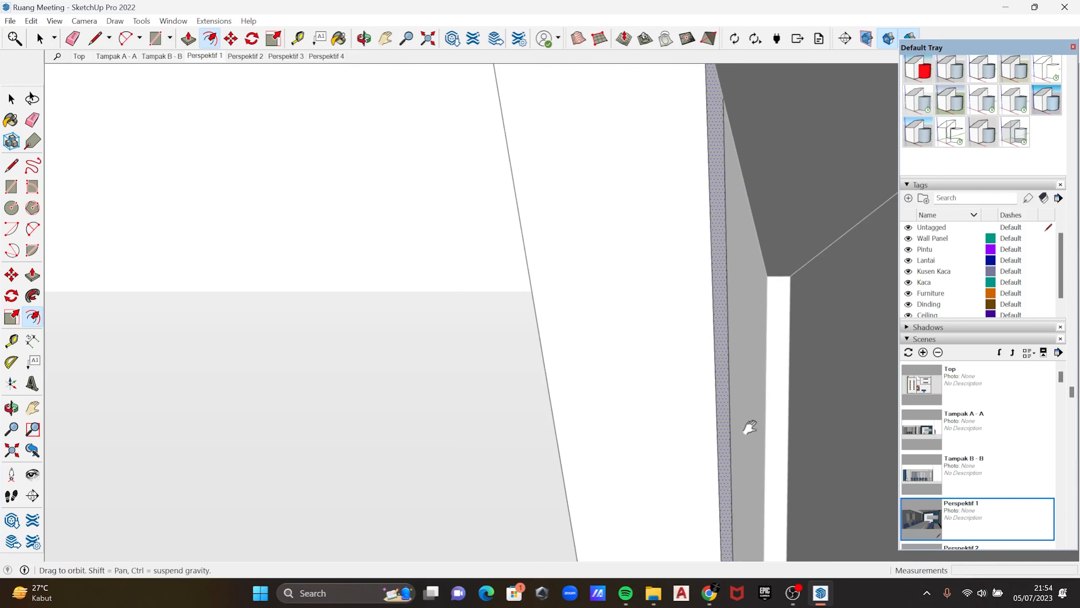
{"action": "middle_click_drag", "start_coordinate": [749, 426], "coordinate": [743, 314], "text": "shift"}
{"action": "left_click", "coordinate": [701, 365]}
{"action": "key", "text": "space"}
{"action": "key", "text": "Escape"}
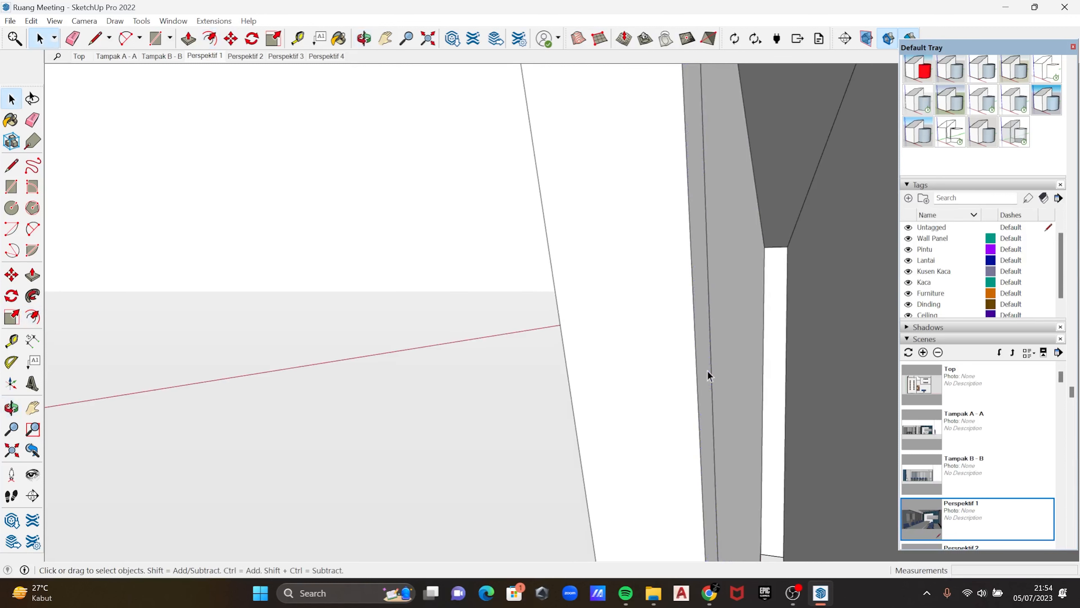
Open the group again and push/pull the narrow strip formed by the offset outline
{"action": "double_click", "coordinate": [705, 372]}
{"action": "left_click", "coordinate": [705, 381]}
{"action": "middle_click_drag", "start_coordinate": [707, 395], "coordinate": [835, 386]}
{"action": "key", "text": "p"}
{"action": "left_click", "coordinate": [703, 399]}
{"action": "left_click", "coordinate": [834, 386]}
{"action": "middle_click_drag", "start_coordinate": [621, 349], "coordinate": [669, 365]}
{"action": "key", "text": "space"}
{"action": "key", "text": "Escape"}
{"action": "middle_click_drag", "start_coordinate": [327, 315], "coordinate": [458, 309]}
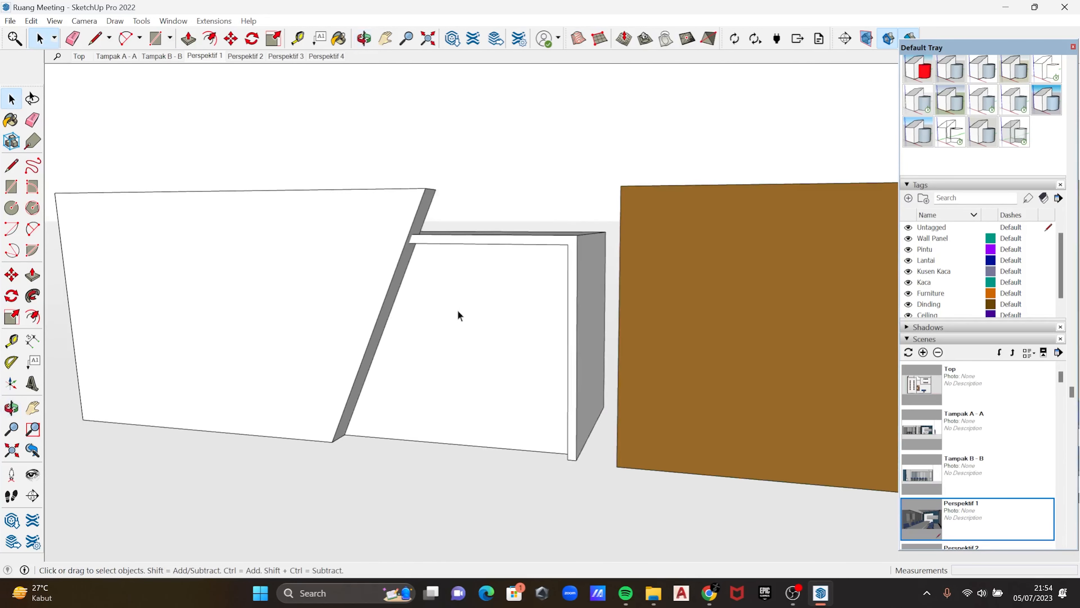
{"action": "middle_click_drag", "start_coordinate": [694, 331], "coordinate": [186, 294]}
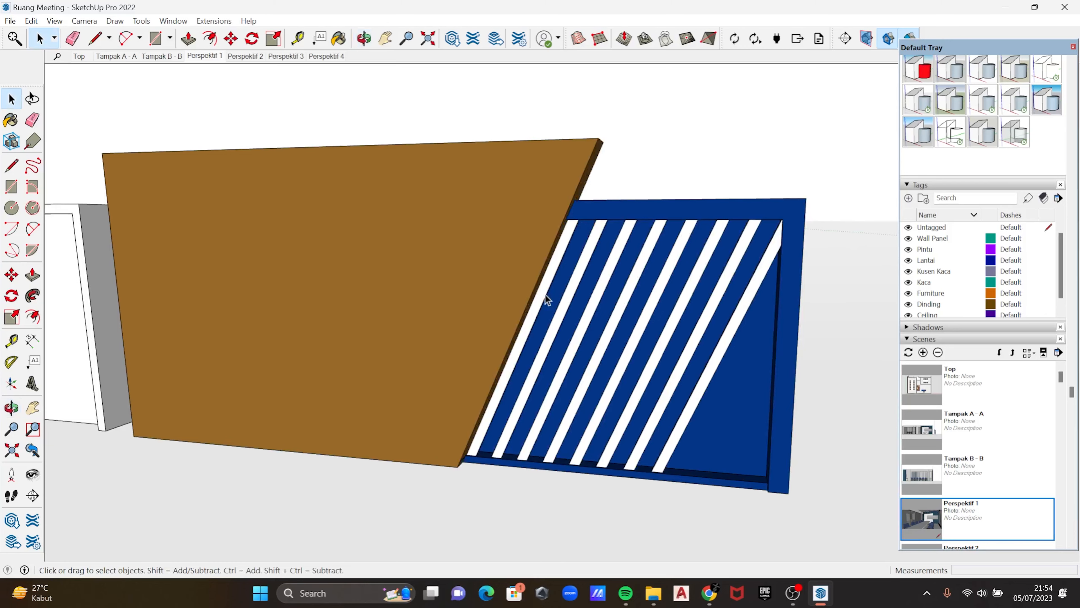
{"action": "middle_click_drag", "start_coordinate": [479, 457], "coordinate": [781, 301]}
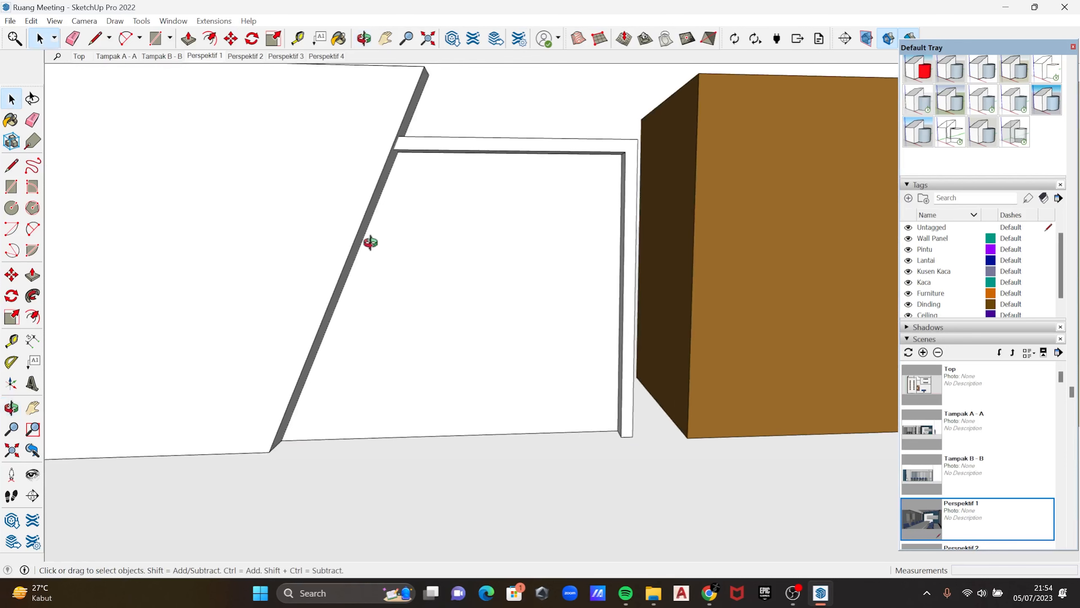
Draw a line along the slanted edge where the front panel meets the recessed box face, from the frame's underside to the base
{"action": "middle_click_drag", "start_coordinate": [370, 243], "coordinate": [362, 281]}
{"action": "key", "text": "l"}
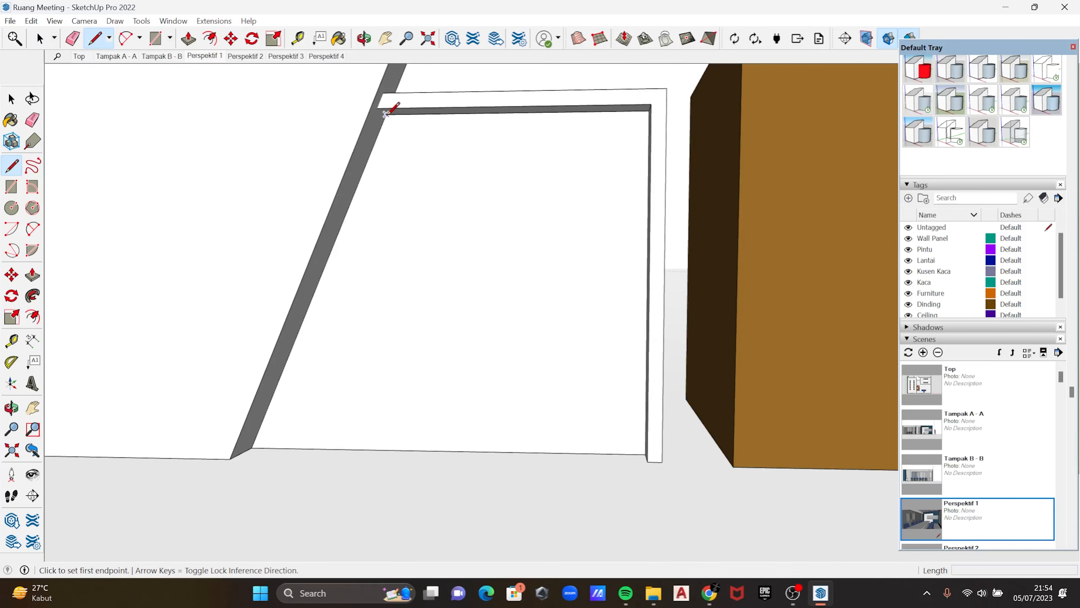
{"action": "left_click", "coordinate": [385, 113]}
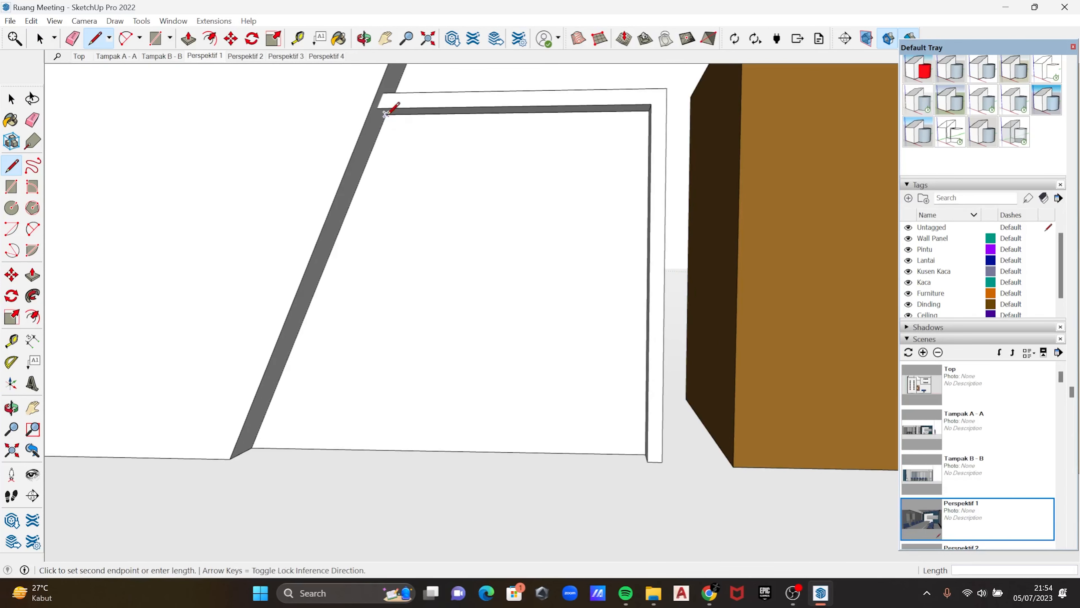
{"action": "left_click", "coordinate": [252, 447]}
{"action": "key", "text": "space"}
Copy the slanted line 30 mm across the recessed face, away from the front panel
{"action": "left_click", "coordinate": [265, 416]}
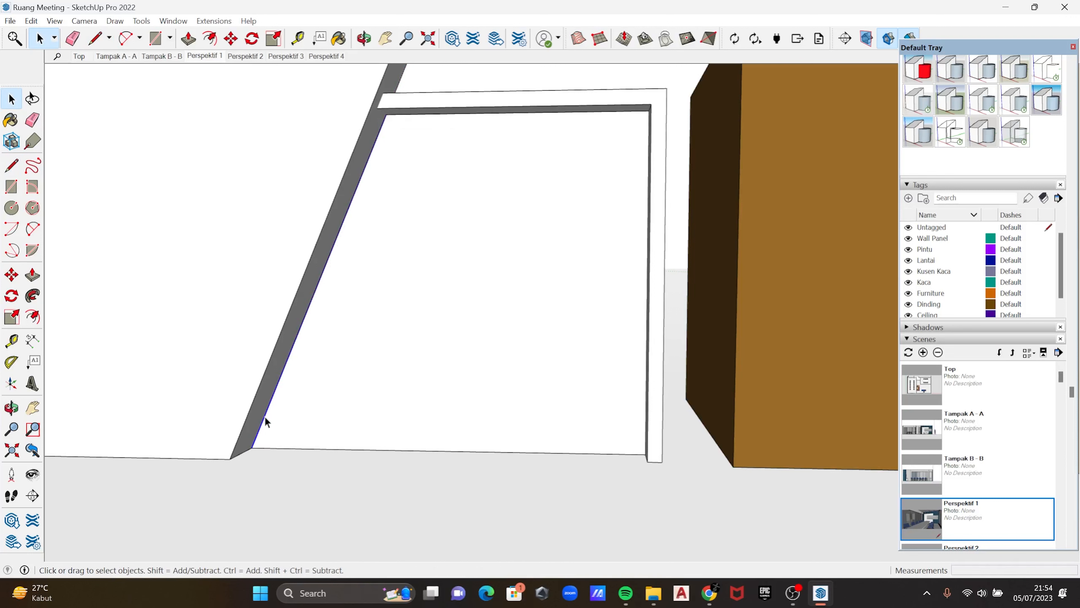
{"action": "key", "text": "m"}
{"action": "left_click", "coordinate": [388, 118]}
{"action": "key", "text": "ctrl"}
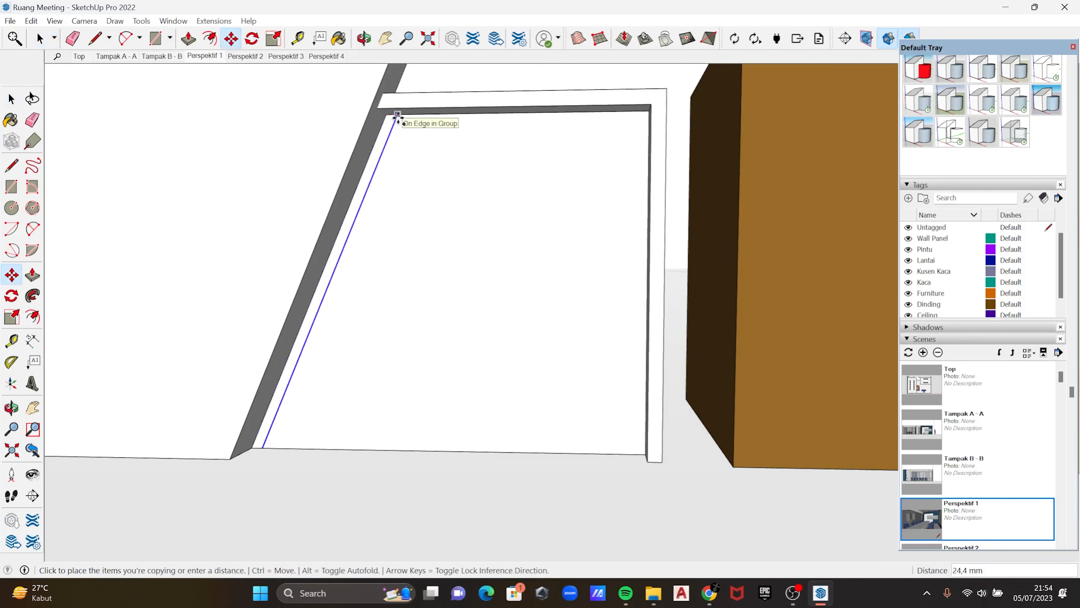
{"action": "type", "text": "30"}
{"action": "key", "text": "Return"}
Close the upper and lower ends of the two slanted lines with short lines to form a narrow strip face
{"action": "key", "text": "l"}
{"action": "scroll", "coordinate": [403, 130], "scroll_direction": "up", "scroll_amount": 3}
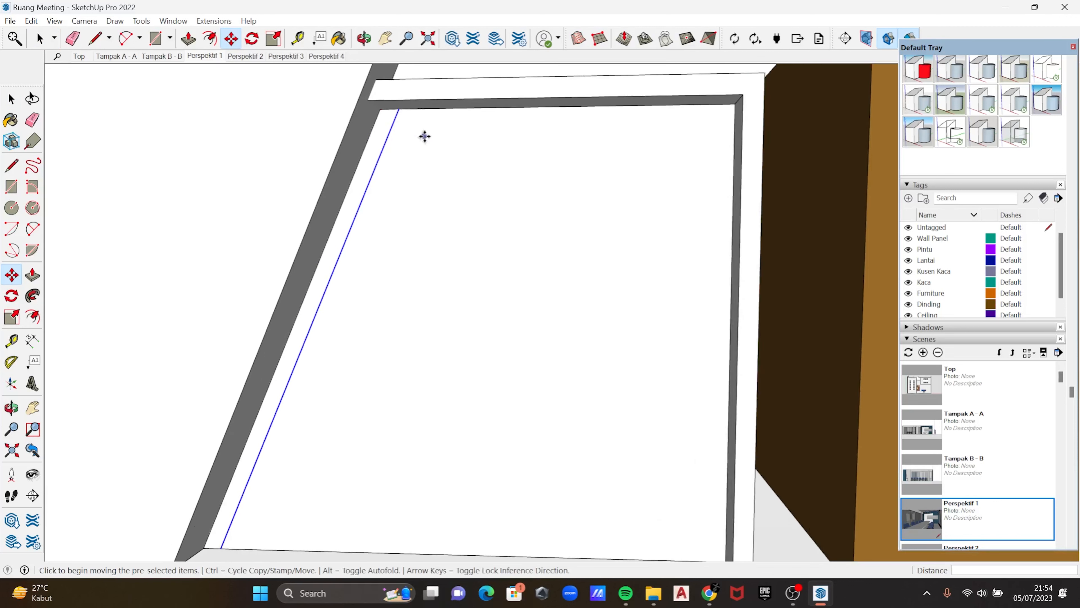
{"action": "scroll", "coordinate": [373, 123], "scroll_direction": "up", "scroll_amount": 4}
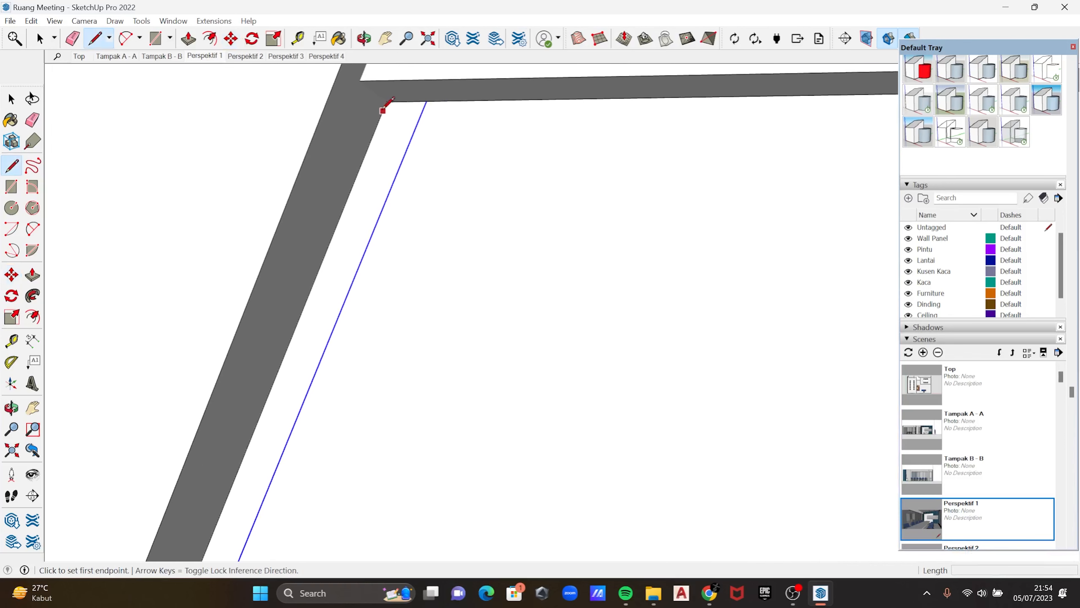
{"action": "left_click", "coordinate": [426, 100]}
{"action": "scroll", "coordinate": [400, 215], "scroll_direction": "down", "scroll_amount": 8}
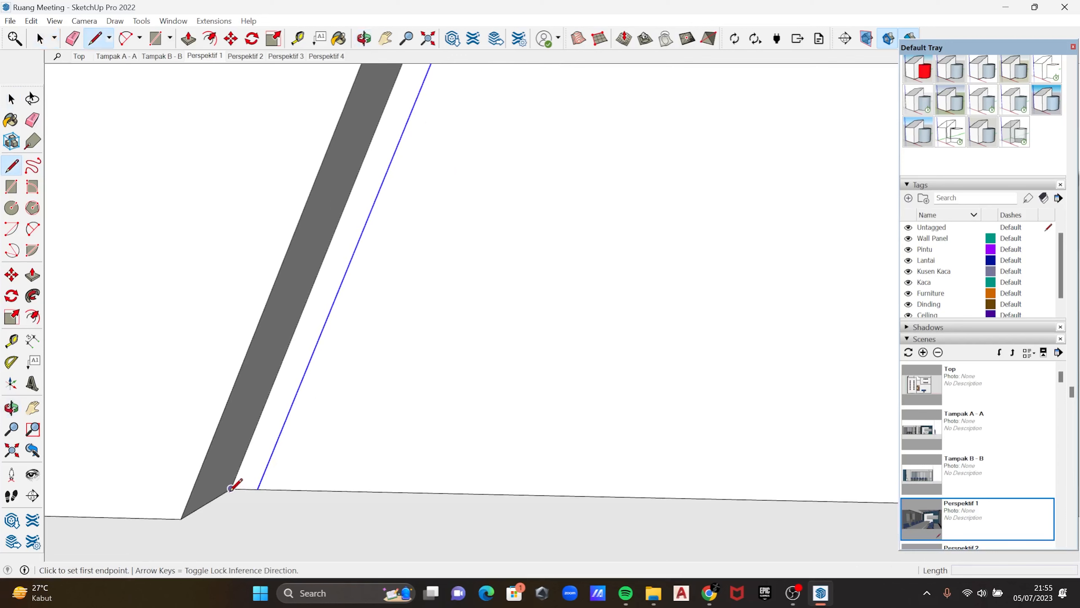
{"action": "left_click", "coordinate": [257, 489]}
Select the slanted strip face with its edges and make it a group
{"action": "key", "text": "space"}
{"action": "double_click", "coordinate": [259, 464]}
{"action": "middle_click_drag", "start_coordinate": [328, 347], "coordinate": [330, 422], "text": "shift"}
{"action": "scroll", "coordinate": [330, 422], "scroll_direction": "down", "scroll_amount": 3}
{"action": "mouse_move", "coordinate": [346, 365]}
{"action": "middle_mouse_down"}
{"action": "mouse_move", "coordinate": [316, 333]}
{"action": "mouse_move", "coordinate": [364, 278]}
{"action": "middle_mouse_up"}
{"action": "right_click", "coordinate": [371, 272]}
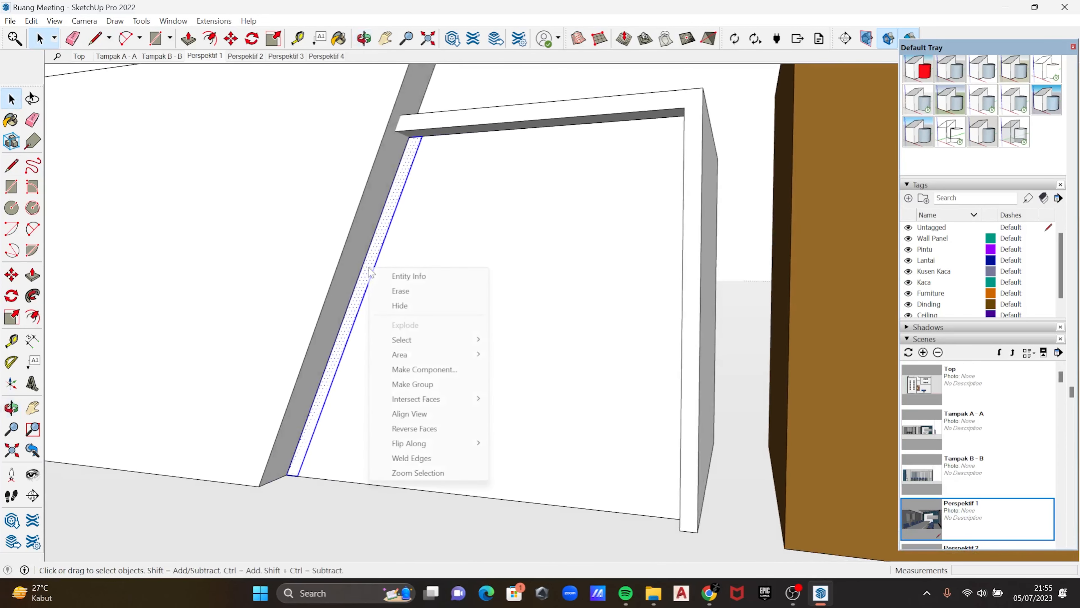
{"action": "left_click", "coordinate": [409, 384]}
Open the strip group and push/pull its face outward into a thin slat, then close the group
{"action": "scroll", "coordinate": [409, 332], "scroll_direction": "up", "scroll_amount": 3}
{"action": "middle_click_drag", "start_coordinate": [400, 291], "coordinate": [378, 285]}
{"action": "key", "text": "p"}
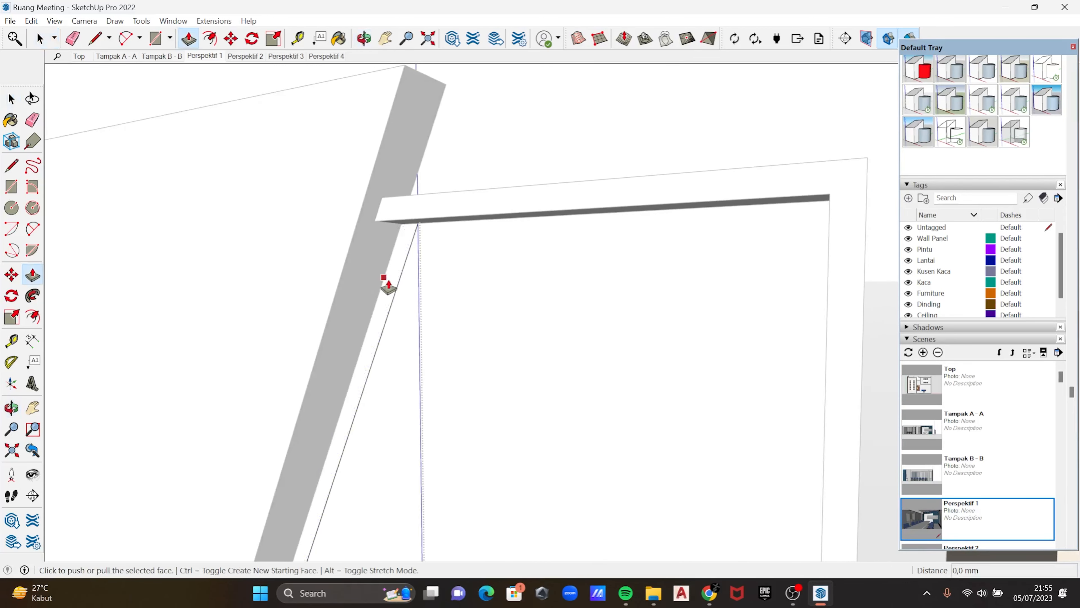
{"action": "left_click", "coordinate": [388, 284]}
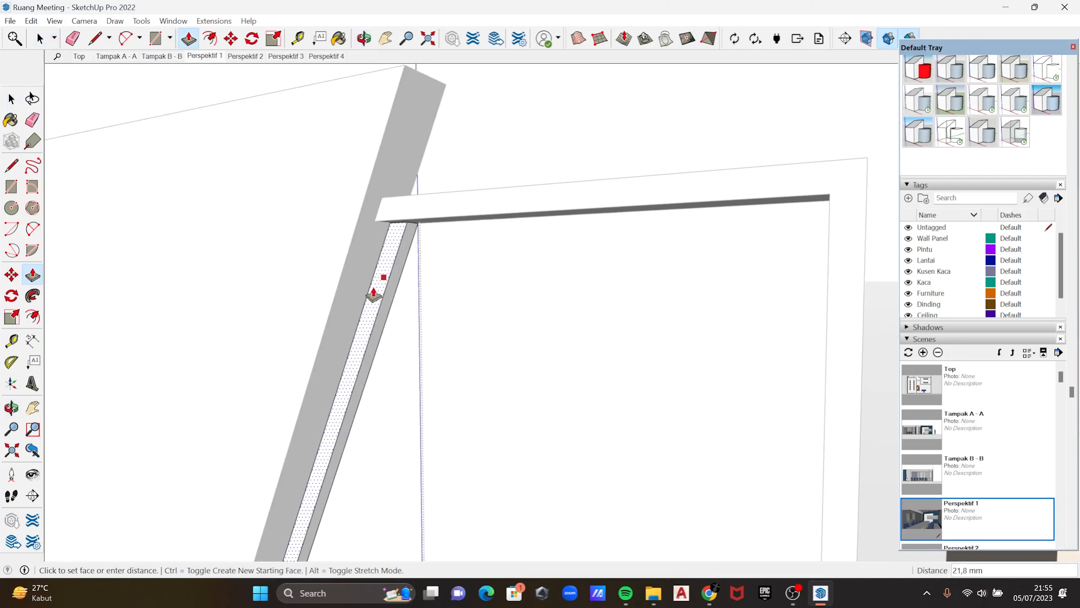
{"action": "key", "text": "Return"}
{"action": "key", "text": "space"}
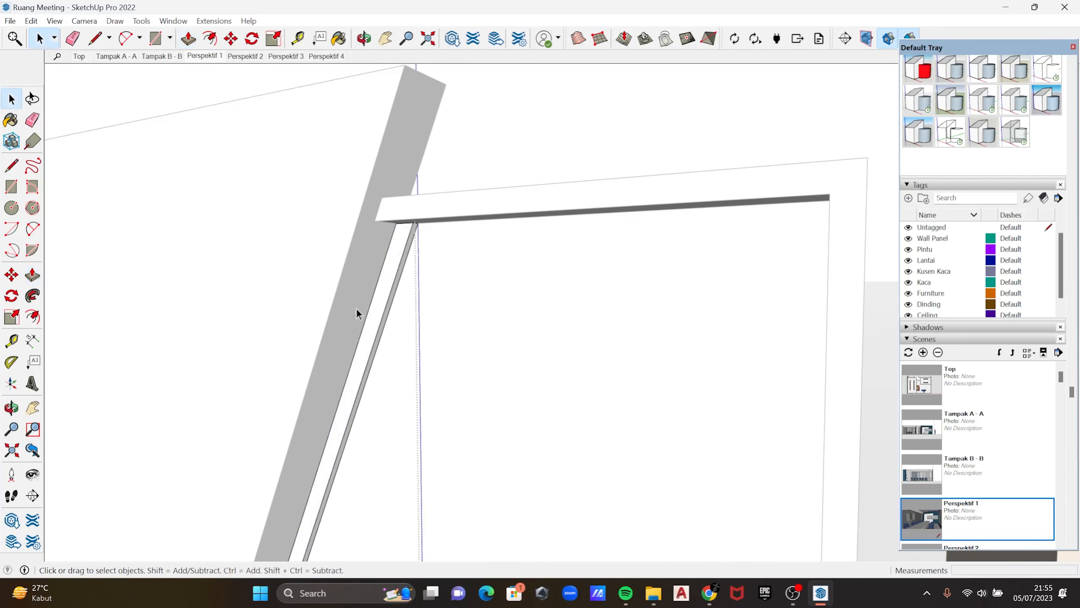
Move the slanted slat group about 20 mm beneath the frame's top rail, off the recessed face
{"action": "mouse_move", "coordinate": [357, 309]}
{"action": "middle_mouse_down"}
{"action": "mouse_move", "coordinate": [415, 244]}
{"action": "mouse_move", "coordinate": [389, 281]}
{"action": "mouse_move", "coordinate": [392, 263]}
{"action": "mouse_move", "coordinate": [342, 246]}
{"action": "mouse_move", "coordinate": [316, 253]}
{"action": "mouse_move", "coordinate": [390, 239]}
{"action": "mouse_move", "coordinate": [358, 242]}
{"action": "middle_mouse_up"}
{"action": "key", "text": "m"}
{"action": "scroll", "coordinate": [369, 232], "scroll_direction": "up", "scroll_amount": 3}
{"action": "mouse_move", "coordinate": [263, 235]}
{"action": "middle_mouse_down"}
{"action": "mouse_move", "coordinate": [299, 237]}
{"action": "mouse_move", "coordinate": [280, 203]}
{"action": "mouse_move", "coordinate": [328, 239]}
{"action": "mouse_move", "coordinate": [313, 241]}
{"action": "mouse_move", "coordinate": [410, 227]}
{"action": "mouse_move", "coordinate": [354, 239]}
{"action": "mouse_move", "coordinate": [299, 271]}
{"action": "mouse_move", "coordinate": [391, 241]}
{"action": "mouse_move", "coordinate": [400, 266]}
{"action": "mouse_move", "coordinate": [381, 271]}
{"action": "middle_mouse_up"}
{"action": "left_click", "coordinate": [410, 226]}
{"action": "key", "text": "space"}
{"action": "left_click", "coordinate": [381, 271]}
{"action": "key", "text": "m"}
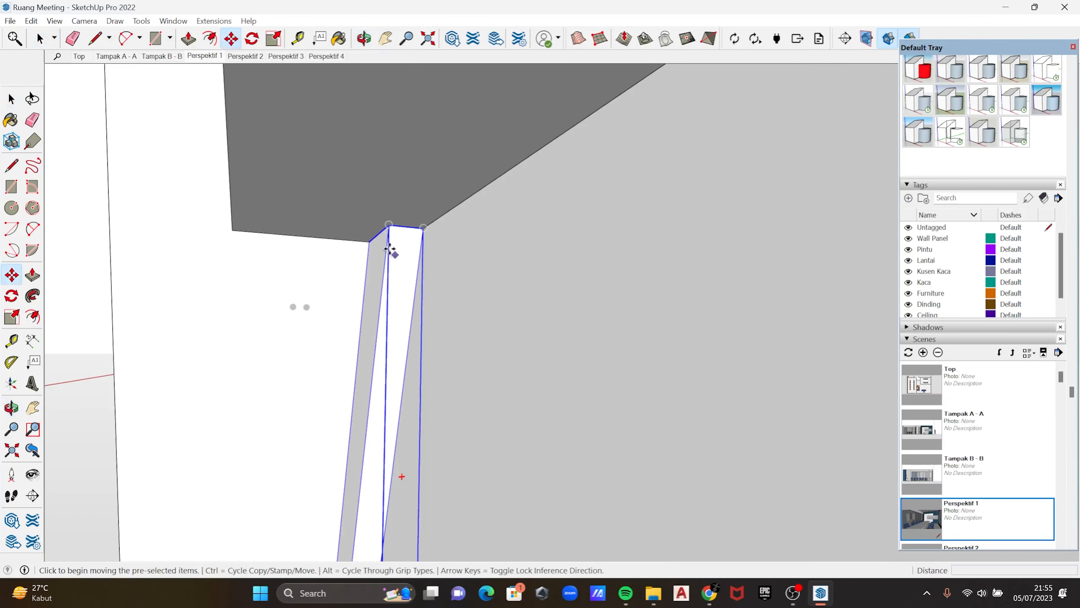
{"action": "key", "text": "k"}
{"action": "middle_click_drag", "start_coordinate": [391, 251], "coordinate": [372, 249]}
{"action": "left_click", "coordinate": [405, 245]}
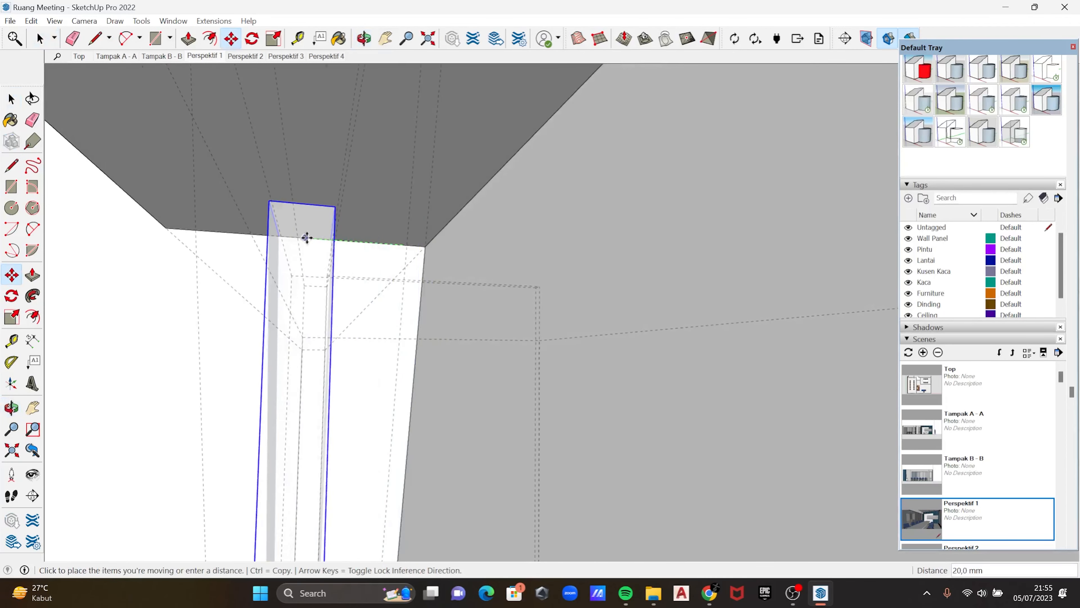
{"action": "left_click", "coordinate": [267, 249]}
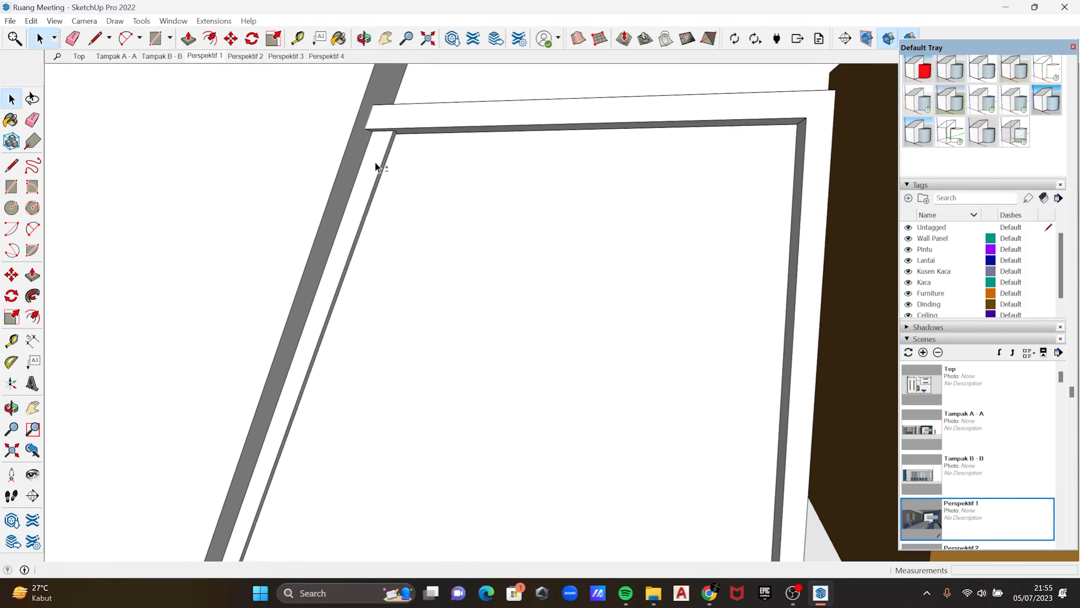
Copy the slanted slat 550 mm along the frame's underside to the inner corner of the side upright
{"action": "mouse_move", "coordinate": [375, 163]}
{"action": "middle_mouse_down"}
{"action": "mouse_move", "coordinate": [330, 148]}
{"action": "mouse_move", "coordinate": [347, 157]}
{"action": "mouse_move", "coordinate": [333, 137]}
{"action": "mouse_move", "coordinate": [346, 155]}
{"action": "mouse_move", "coordinate": [394, 152]}
{"action": "mouse_move", "coordinate": [381, 157]}
{"action": "middle_mouse_up"}
{"action": "left_click", "coordinate": [347, 156]}
{"action": "key", "text": "m"}
{"action": "key", "text": "ctrl"}
{"action": "left_click", "coordinate": [369, 142]}
{"action": "scroll", "coordinate": [383, 147], "scroll_direction": "down", "scroll_amount": 4}
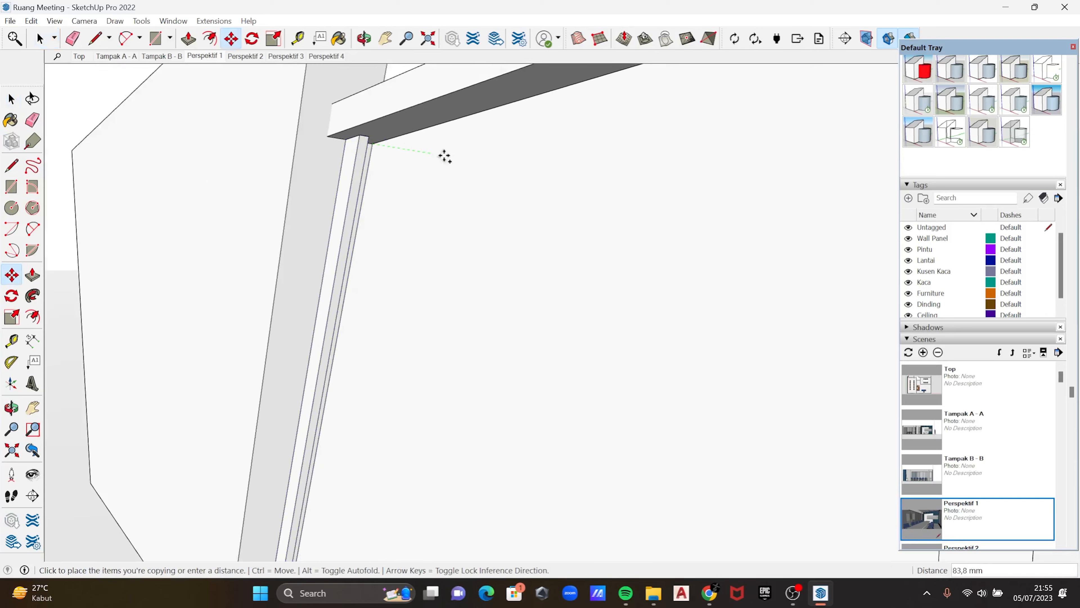
{"action": "middle_click_drag", "start_coordinate": [502, 162], "coordinate": [673, 137]}
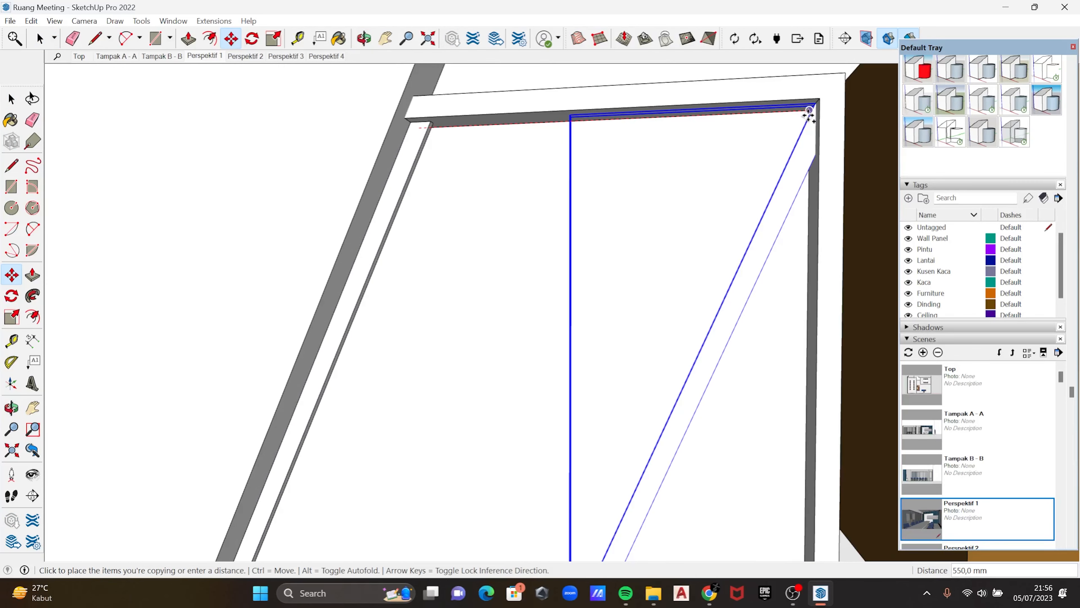
{"action": "left_click", "coordinate": [809, 113]}
Check the slat spacing on the reference counter and divide the copy distance by 8 to fill the frame with slats
{"action": "scroll", "coordinate": [692, 178], "scroll_direction": "down", "scroll_amount": 8}
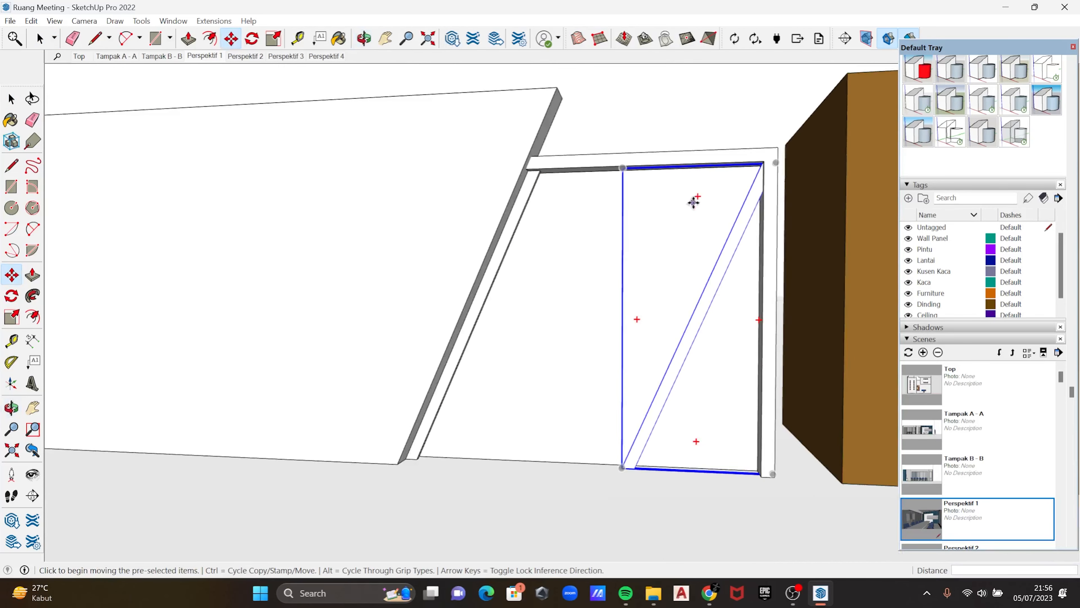
{"action": "middle_click_drag", "start_coordinate": [537, 198], "coordinate": [465, 263]}
{"action": "scroll", "coordinate": [476, 260], "scroll_direction": "down", "scroll_amount": 3}
{"action": "middle_click_drag", "start_coordinate": [527, 241], "coordinate": [417, 263], "text": "shift"}
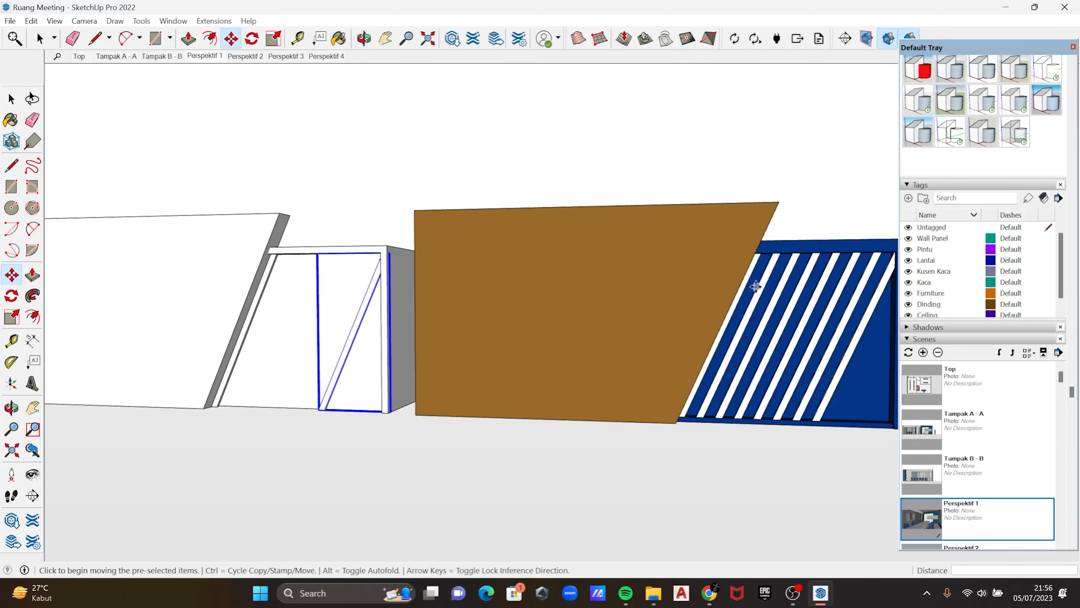
{"action": "scroll", "coordinate": [761, 283], "scroll_direction": "up", "scroll_amount": 3}
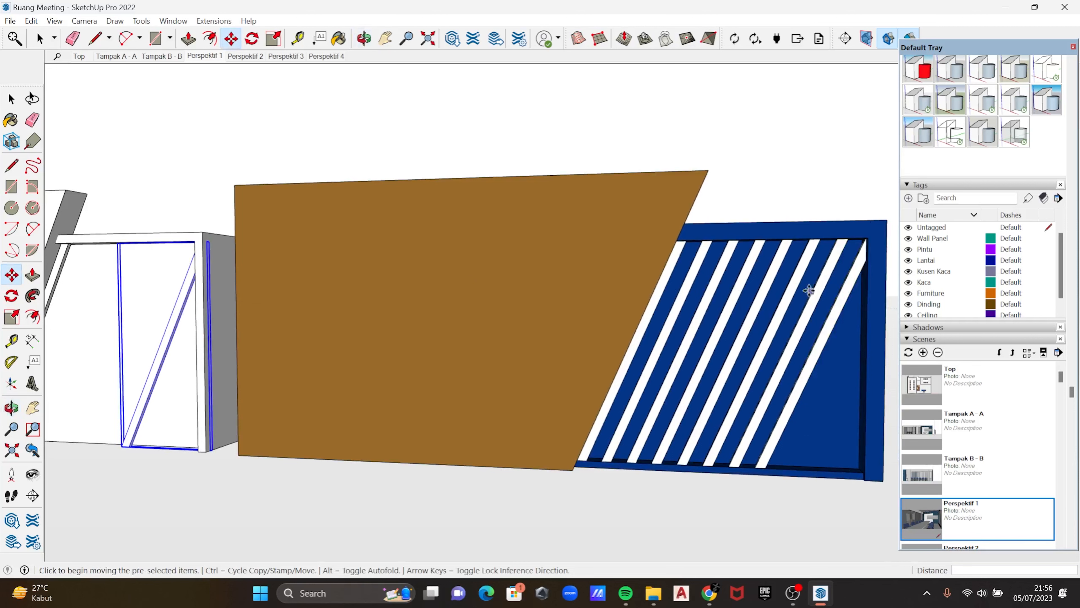
{"action": "middle_click_drag", "start_coordinate": [226, 267], "coordinate": [663, 256], "text": "shift"}
{"action": "scroll", "coordinate": [528, 278], "scroll_direction": "up", "scroll_amount": 2}
{"action": "middle_click_drag", "start_coordinate": [493, 266], "coordinate": [528, 238], "text": "shift"}
{"action": "scroll", "coordinate": [528, 237], "scroll_direction": "up", "scroll_amount": 1}
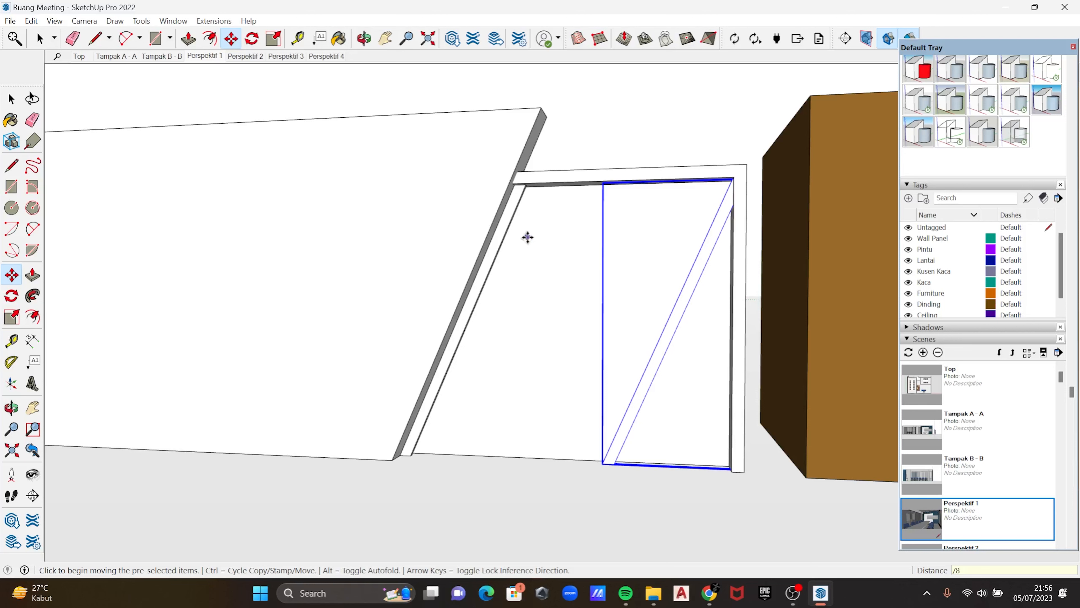
{"action": "key", "text": "Return"}
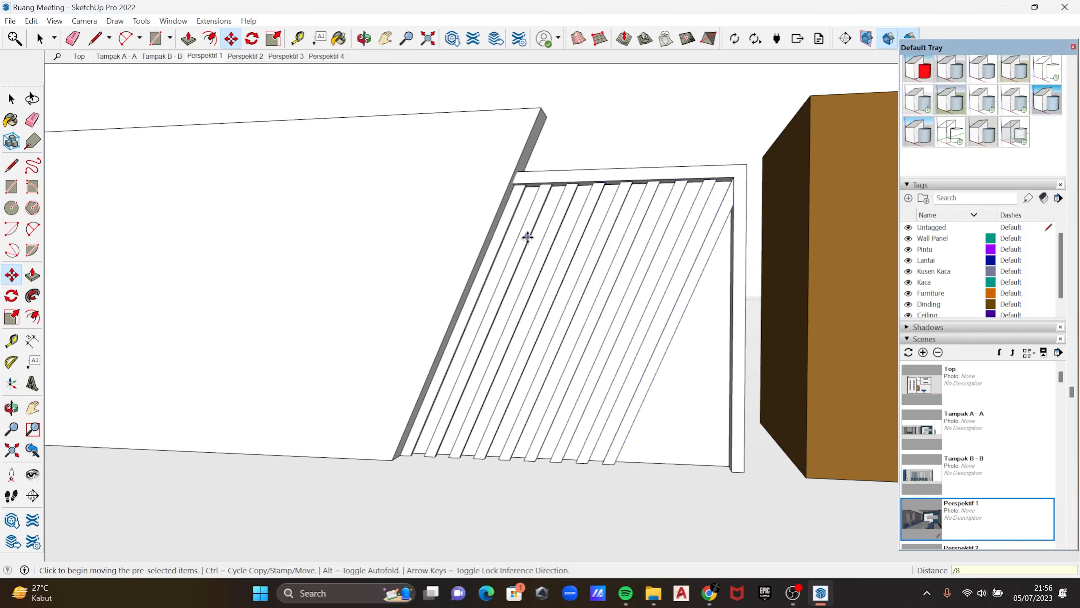
Examine how the slats meet the bottom rail on the reference counter and compare with the new counter's slats
{"action": "key", "text": "space"}
{"action": "scroll", "coordinate": [584, 327], "scroll_direction": "down", "scroll_amount": 1}
{"action": "middle_click_drag", "start_coordinate": [734, 194], "coordinate": [412, 319]}
{"action": "scroll", "coordinate": [786, 398], "scroll_direction": "up", "scroll_amount": 2}
{"action": "middle_click_drag", "start_coordinate": [820, 407], "coordinate": [795, 408]}
{"action": "middle_click_drag", "start_coordinate": [795, 407], "coordinate": [598, 401], "text": "shift"}
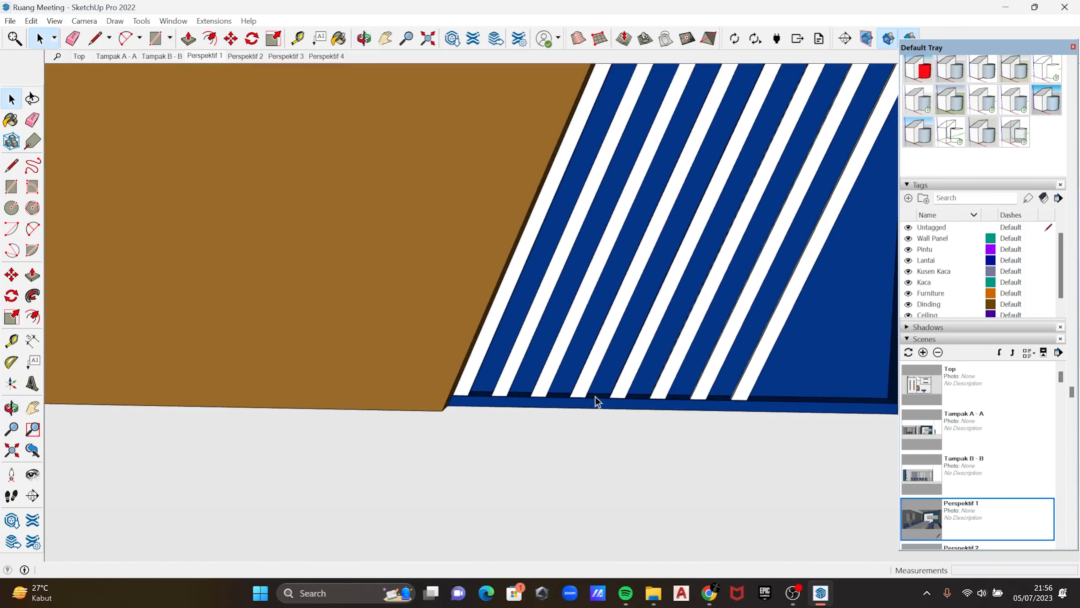
{"action": "scroll", "coordinate": [771, 412], "scroll_direction": "down", "scroll_amount": 1}
{"action": "middle_click_drag", "start_coordinate": [395, 314], "coordinate": [442, 329], "text": "shift"}
{"action": "scroll", "coordinate": [442, 330], "scroll_direction": "down", "scroll_amount": 1}
{"action": "middle_click_drag", "start_coordinate": [231, 289], "coordinate": [562, 351], "text": "shift"}
{"action": "scroll", "coordinate": [231, 386], "scroll_direction": "up", "scroll_amount": 1}
{"action": "middle_click_drag", "start_coordinate": [238, 386], "coordinate": [411, 360], "text": "shift"}
{"action": "scroll", "coordinate": [548, 298], "scroll_direction": "up", "scroll_amount": 2}
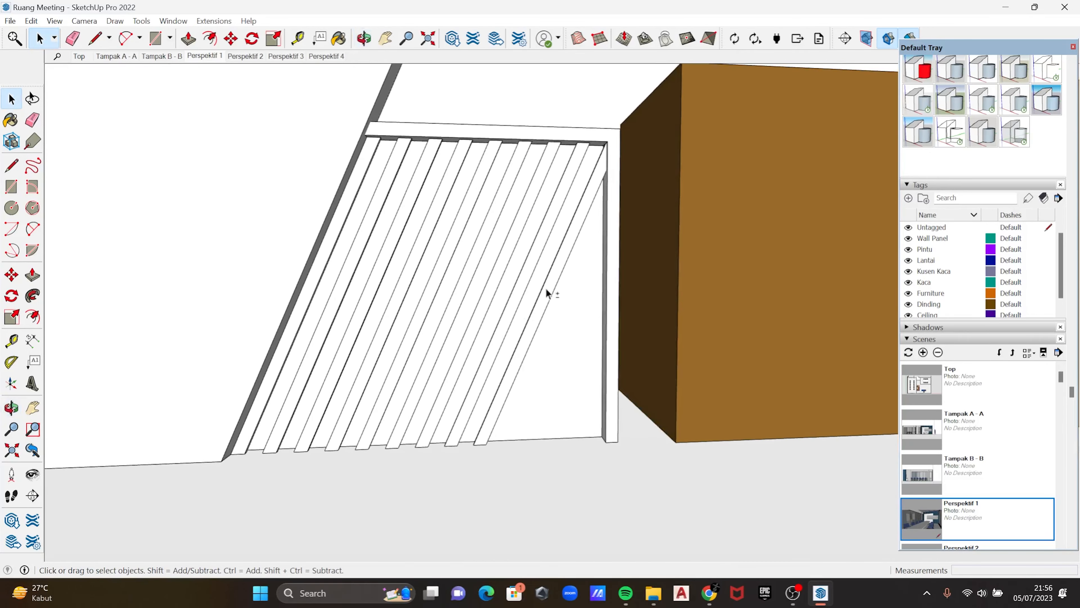
Open the frame group and copy the bottom edge of the side upright's inner face 20 mm upward
{"action": "middle_click_drag", "start_coordinate": [507, 341], "coordinate": [709, 386]}
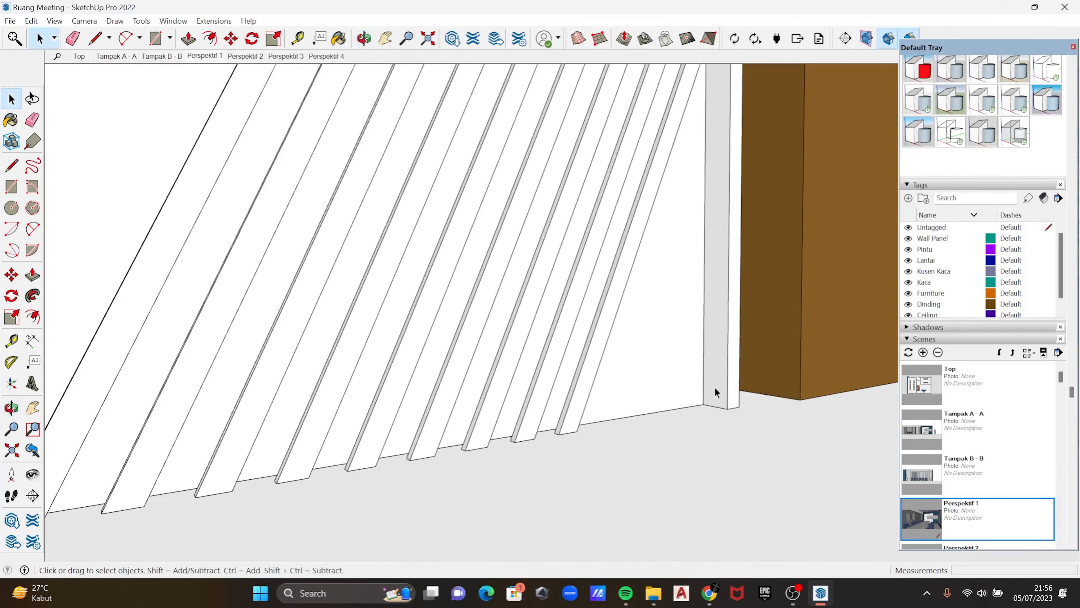
{"action": "left_click", "coordinate": [721, 388]}
{"action": "left_click", "coordinate": [721, 388]}
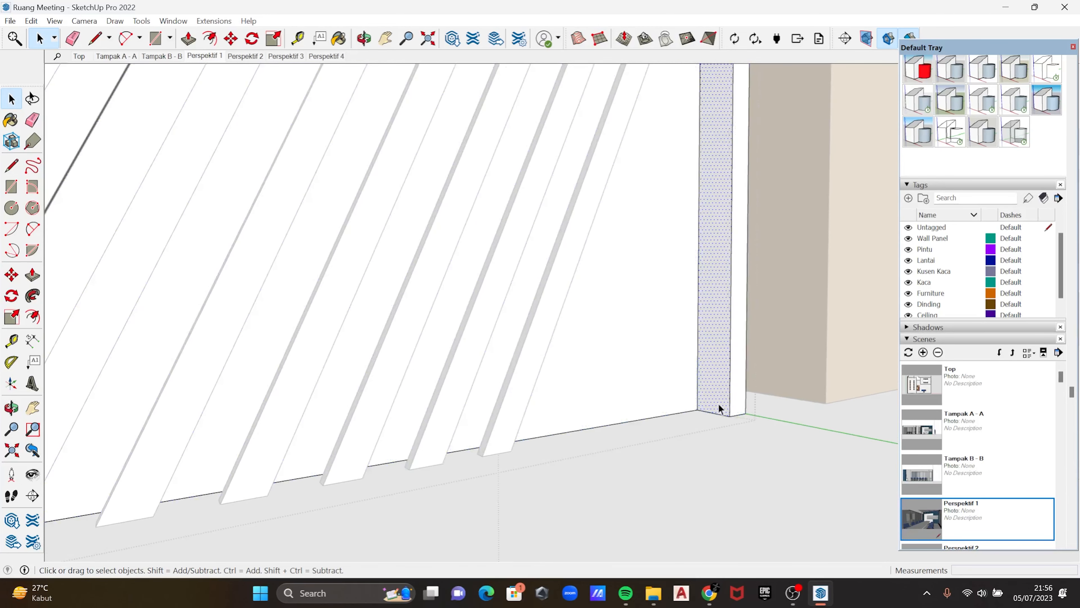
{"action": "scroll", "coordinate": [721, 388], "scroll_direction": "up", "scroll_amount": 4}
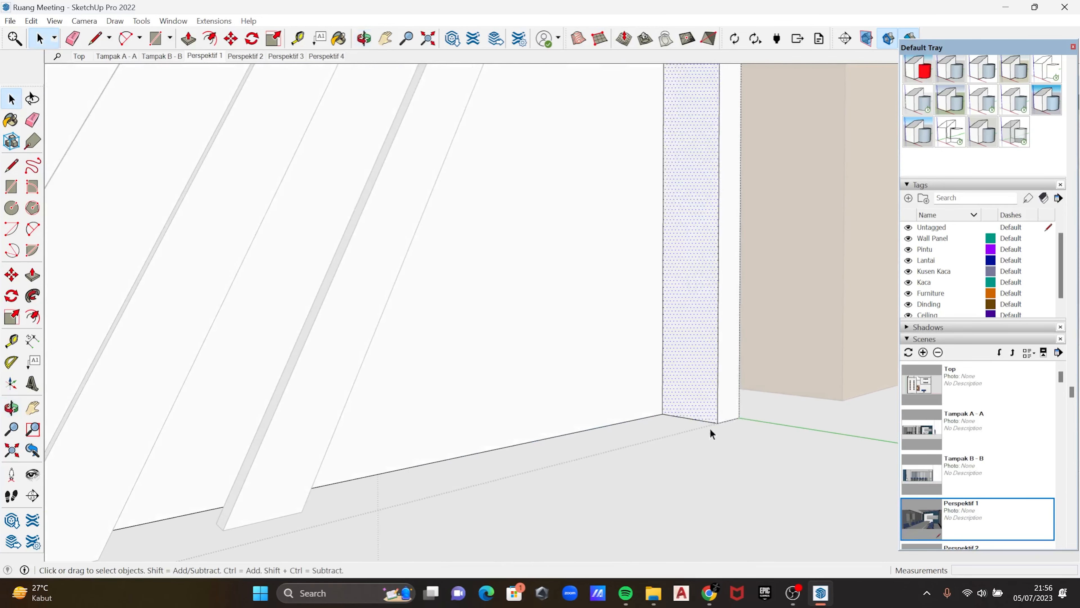
{"action": "left_click", "coordinate": [703, 420]}
{"action": "key", "text": "m"}
{"action": "key", "text": "ctrl"}
{"action": "left_click", "coordinate": [715, 423]}
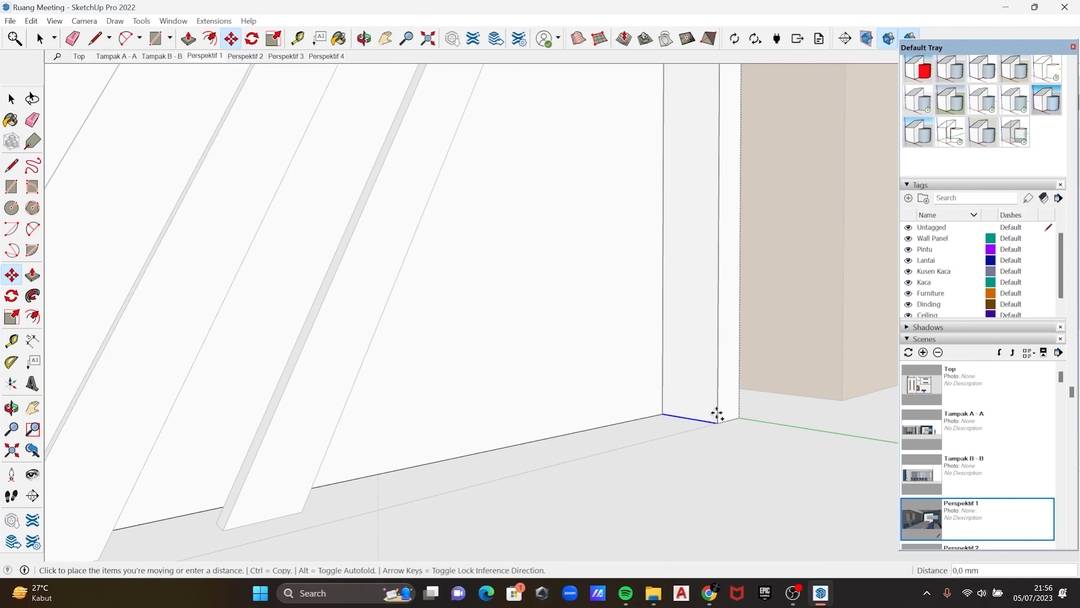
{"action": "type", "text": "20"}
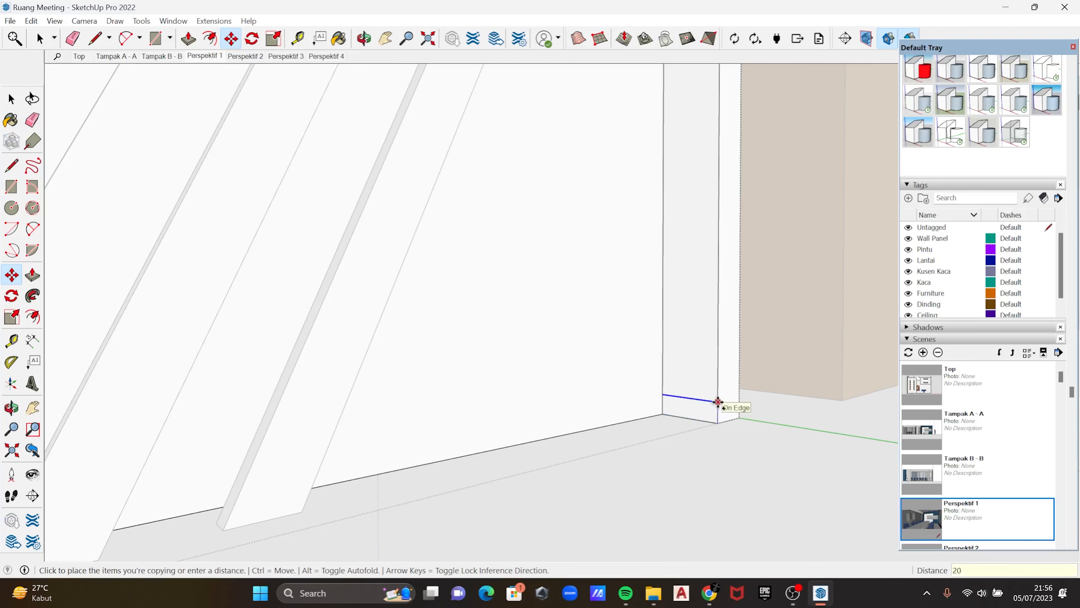
{"action": "key", "text": "Return"}
{"action": "key", "text": "space"}
Copy the short front vertical edge at the upright's foot 10 mm inward across its inner face
{"action": "scroll", "coordinate": [680, 396], "scroll_direction": "up", "scroll_amount": 2}
{"action": "key", "text": "l"}
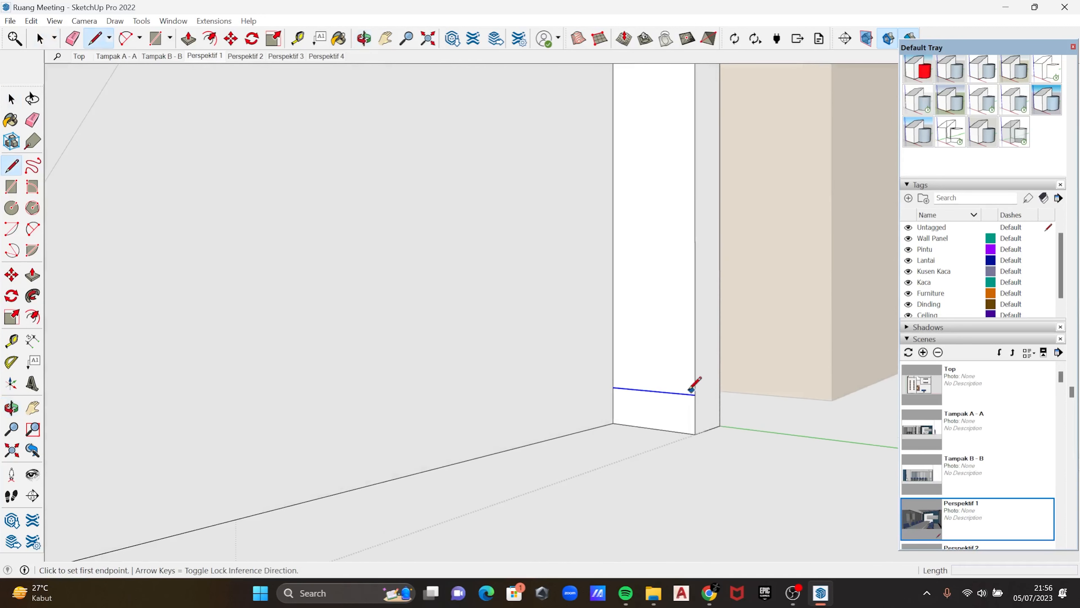
{"action": "key", "text": "space"}
{"action": "key", "text": "m"}
{"action": "key", "text": "ctrl"}
{"action": "left_click", "coordinate": [695, 397]}
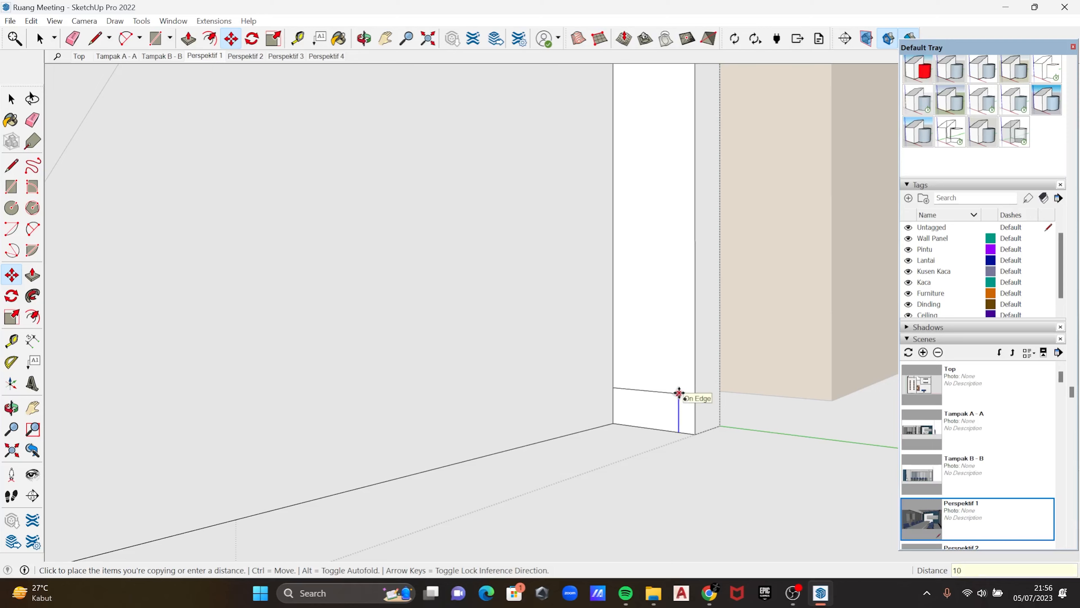
{"action": "type", "text": "10"}
{"action": "key", "text": "Return"}
{"action": "key", "text": "space"}
Push/pull the small rectangle at the upright's foot across to the slanted panel as a bottom rail and close the group
{"action": "left_click", "coordinate": [647, 409]}
{"action": "middle_click_drag", "start_coordinate": [647, 409], "coordinate": [578, 428]}
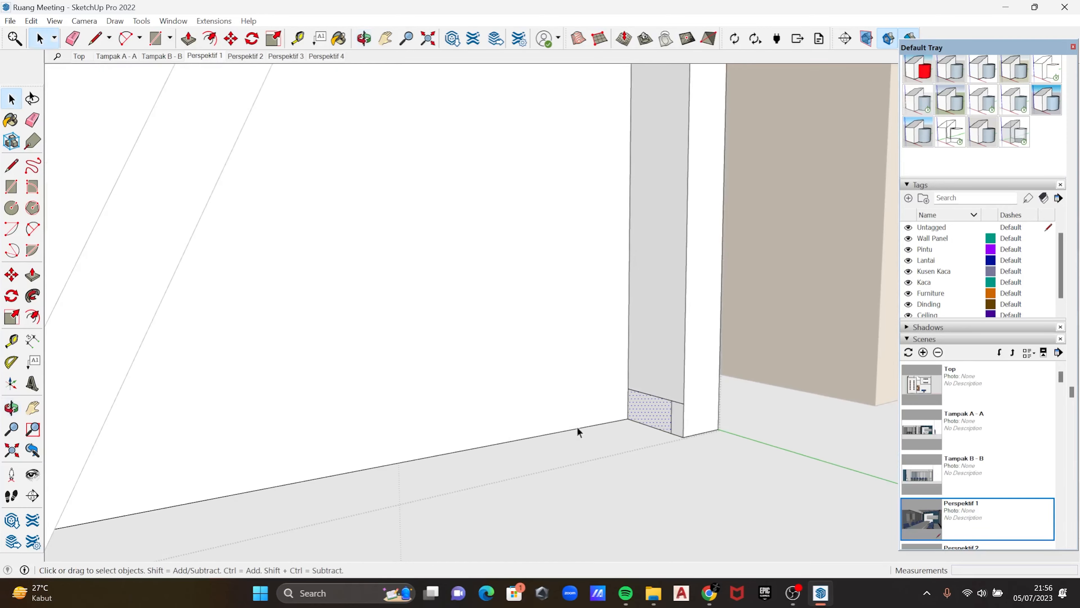
{"action": "middle_click_drag", "start_coordinate": [653, 421], "coordinate": [350, 281]}
{"action": "key", "text": "m"}
{"action": "key", "text": "space"}
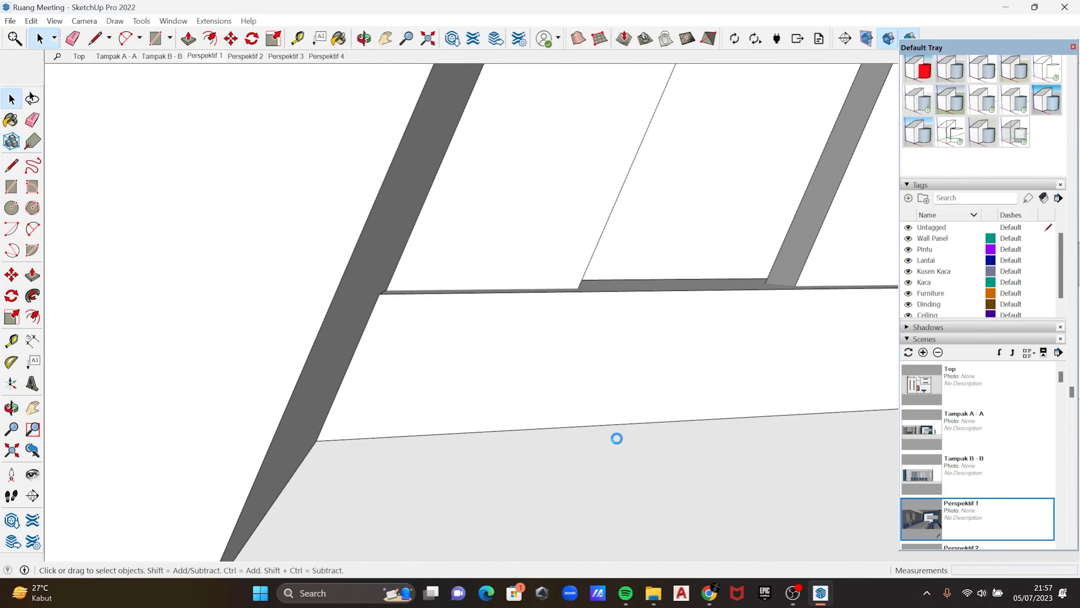
Open the box group at the back of the counter and offset the outline of its large rear face inward
{"action": "scroll", "coordinate": [643, 402], "scroll_direction": "down", "scroll_amount": 1}
{"action": "middle_click_drag", "start_coordinate": [644, 405], "coordinate": [518, 309]}
{"action": "double_click", "coordinate": [492, 302]}
{"action": "left_click", "coordinate": [542, 323]}
{"action": "key", "text": "f"}
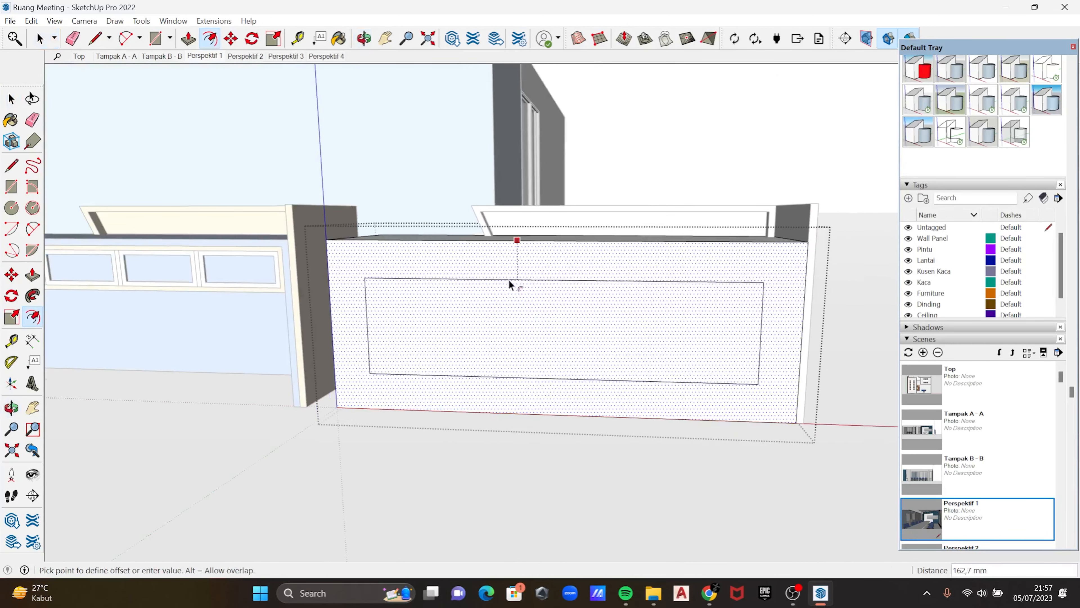
{"action": "key", "text": "Return"}
{"action": "key", "text": "space"}
{"action": "scroll", "coordinate": [446, 405], "scroll_direction": "up", "scroll_amount": 1}
Move the lower edge of the offset outline down onto the base edge of the rear face
{"action": "left_click", "coordinate": [446, 403]}
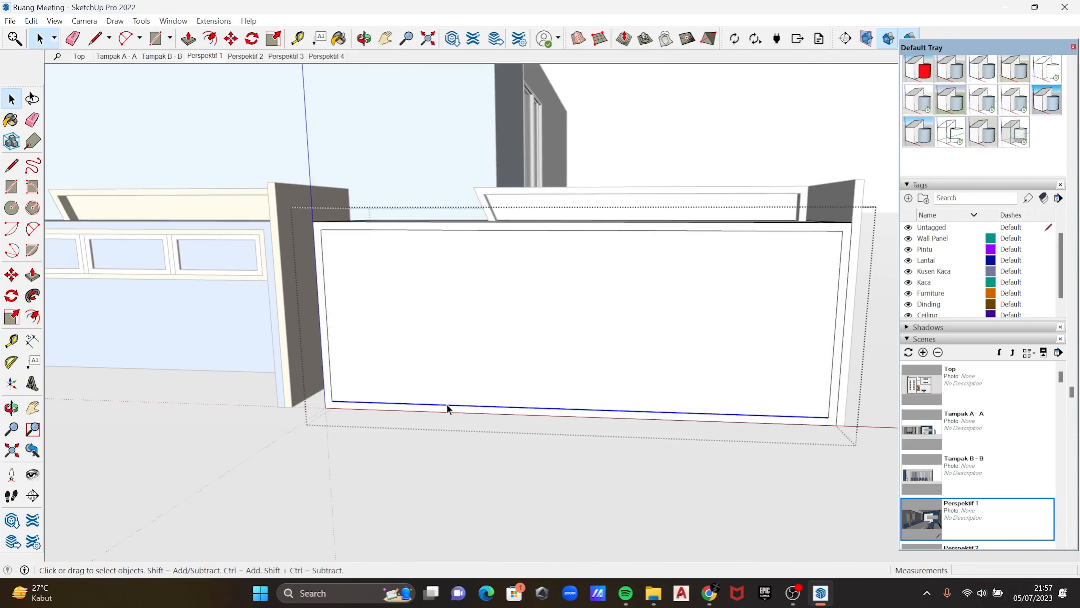
{"action": "key", "text": "m"}
{"action": "left_click", "coordinate": [344, 401]}
{"action": "left_click", "coordinate": [343, 407]}
{"action": "key", "text": "space"}
Push/pull the large rear face inside the offset outline 510 mm into the counter box and close the group
{"action": "middle_click_drag", "start_coordinate": [553, 347], "coordinate": [519, 335]}
{"action": "left_click", "coordinate": [475, 344]}
{"action": "key", "text": "p"}
{"action": "left_click", "coordinate": [519, 342]}
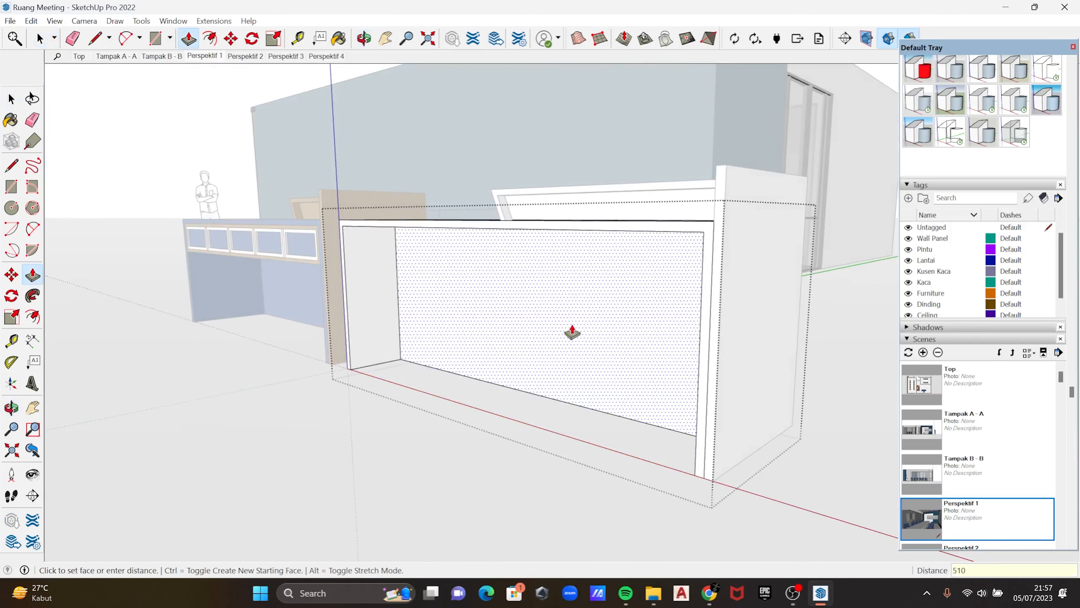
{"action": "left_click", "coordinate": [573, 333]}
{"action": "key", "text": "space"}
{"action": "left_click", "coordinate": [870, 406]}
Draw a full-width rectangle across the upper part of the hollowed rear opening and make it a group
{"action": "middle_click_drag", "start_coordinate": [481, 354], "coordinate": [335, 333]}
{"action": "scroll", "coordinate": [299, 239], "scroll_direction": "up", "scroll_amount": 2}
{"action": "middle_click_drag", "start_coordinate": [299, 239], "coordinate": [440, 215]}
{"action": "key", "text": "r"}
{"action": "left_click", "coordinate": [432, 217]}
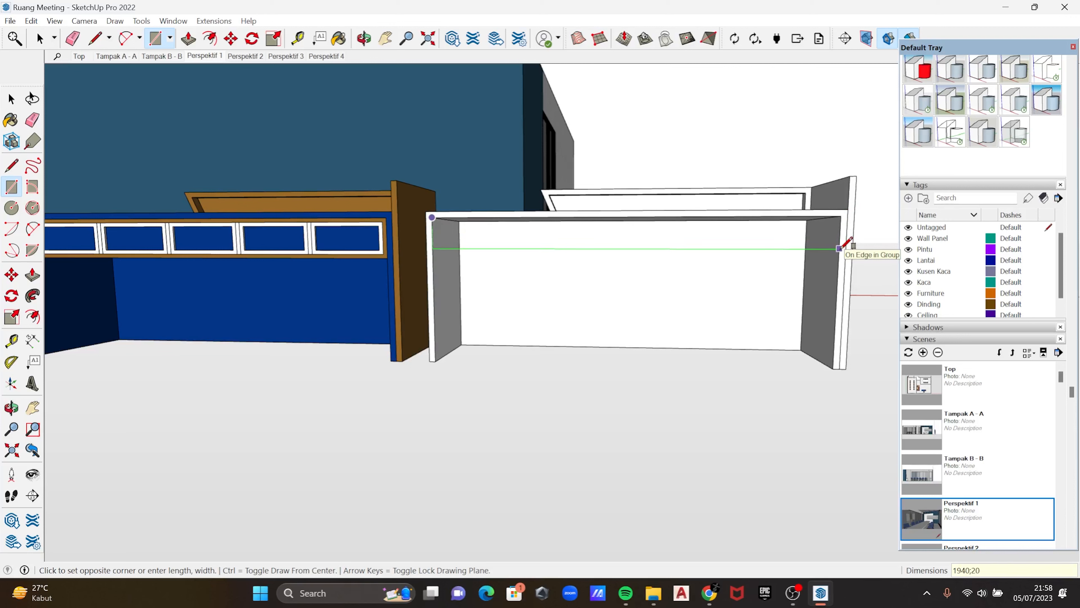
{"action": "left_click", "coordinate": [841, 255]}
{"action": "key", "text": "space"}
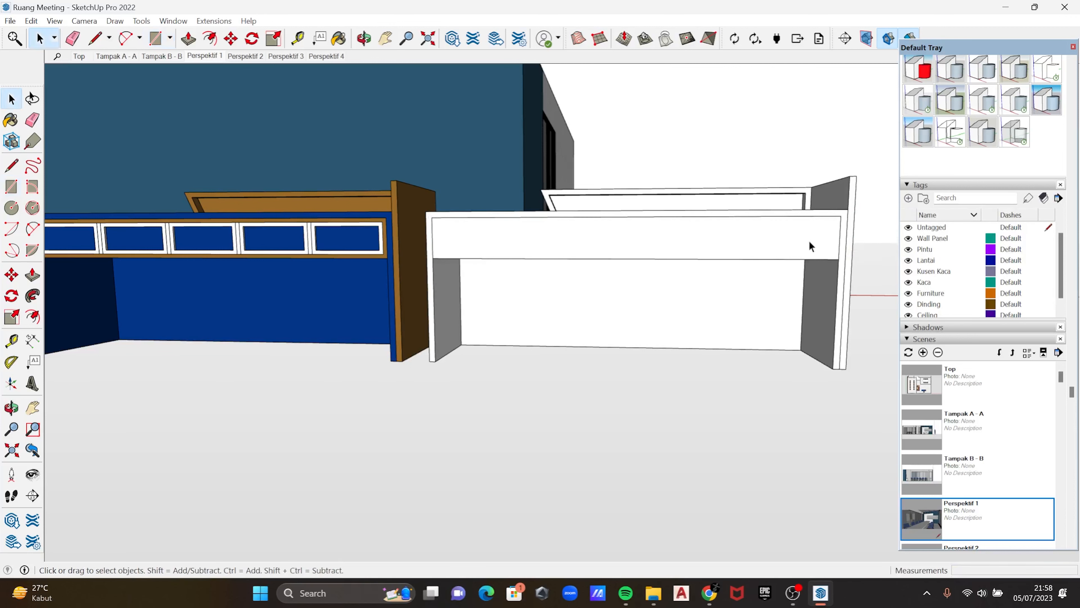
{"action": "left_click", "coordinate": [799, 240]}
{"action": "right_click", "coordinate": [800, 241]}
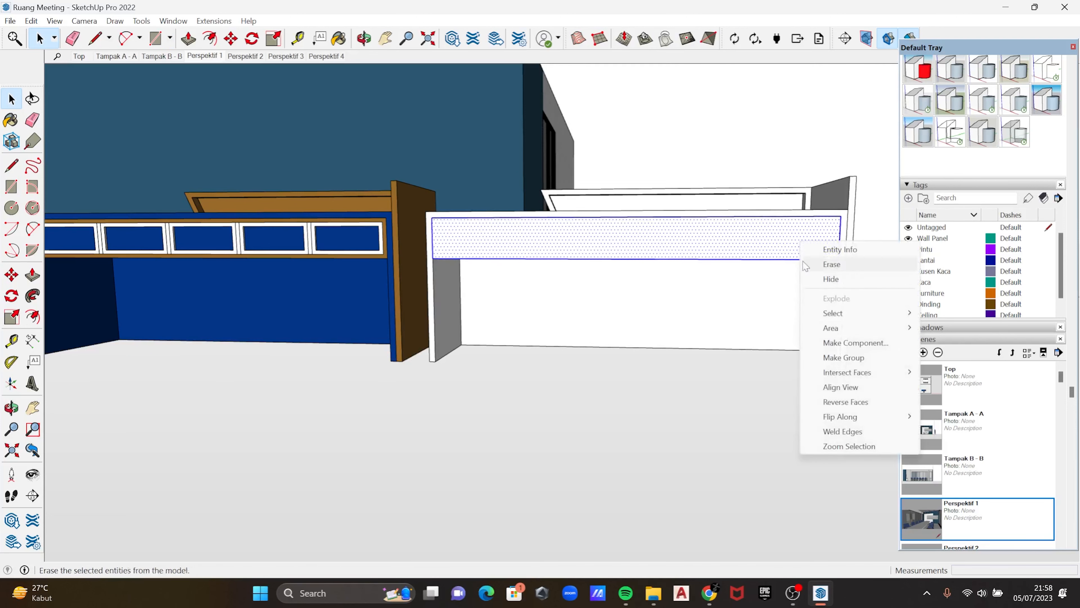
{"action": "left_click", "coordinate": [829, 359]}
Open the new rectangle group and offset its face outline 20 mm inward
{"action": "scroll", "coordinate": [562, 251], "scroll_direction": "up", "scroll_amount": 5}
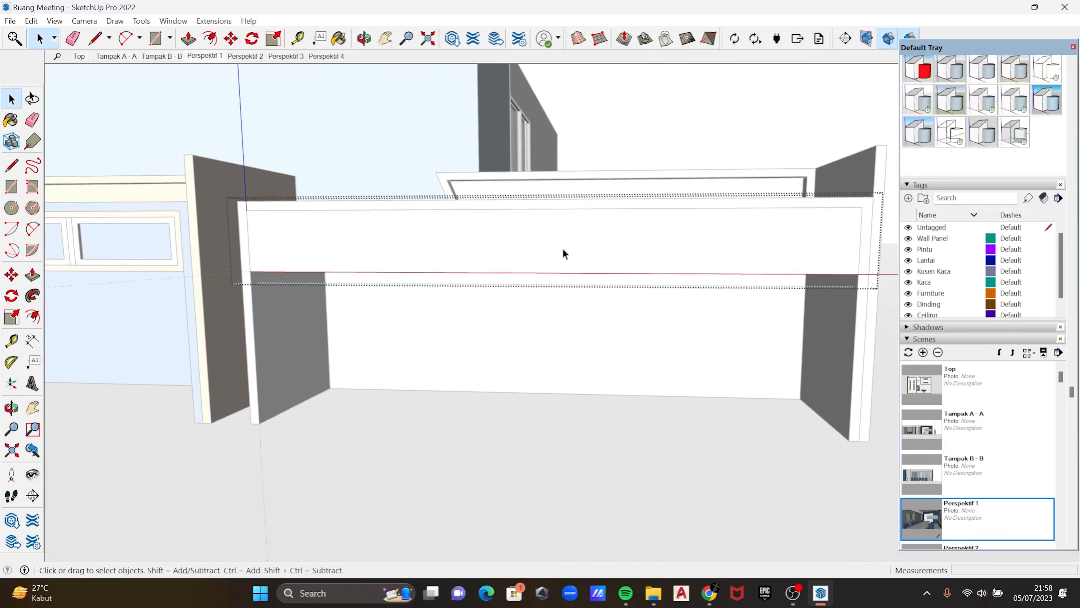
{"action": "left_click", "coordinate": [500, 250]}
{"action": "scroll", "coordinate": [501, 250], "scroll_direction": "up", "scroll_amount": 4}
{"action": "key", "text": "f"}
{"action": "left_click", "coordinate": [504, 241]}
{"action": "type", "text": "2"}
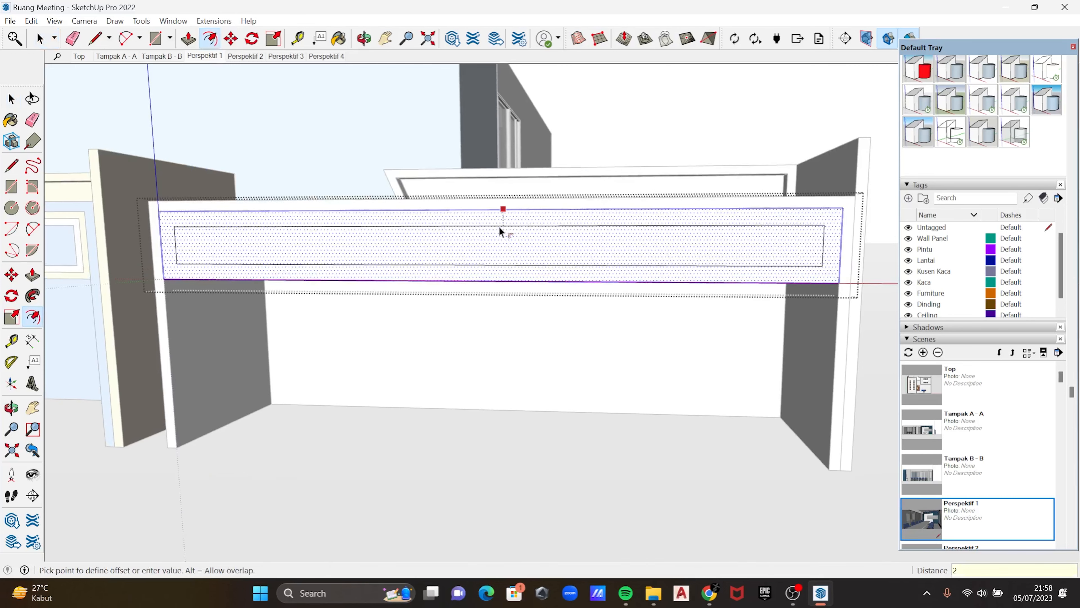
{"action": "type", "text": "0"}
{"action": "key", "text": "Return"}
{"action": "key", "text": "space"}
Push/pull the inner rectangle 510 mm toward the back panel to hollow out the upper shelf box
{"action": "middle_click_drag", "start_coordinate": [443, 245], "coordinate": [413, 248]}
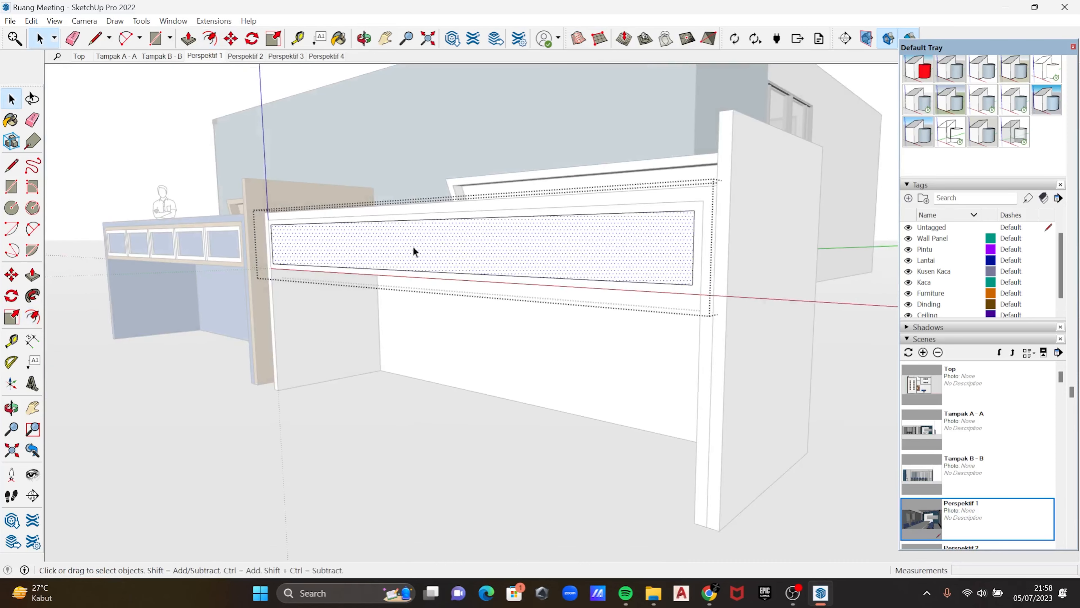
{"action": "key", "text": "p"}
{"action": "left_click", "coordinate": [542, 265]}
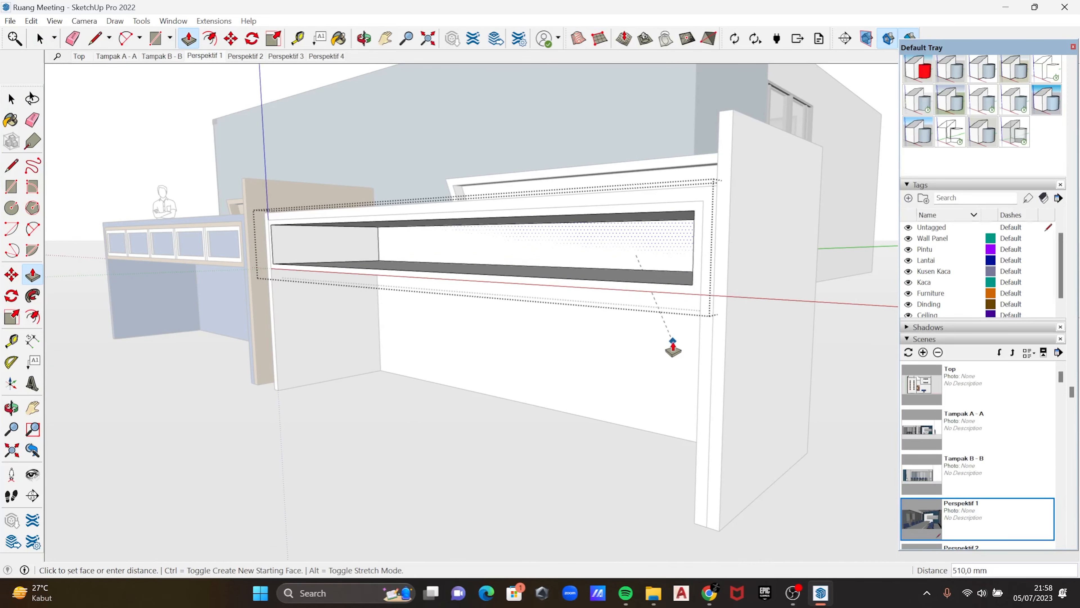
{"action": "key", "text": "space"}
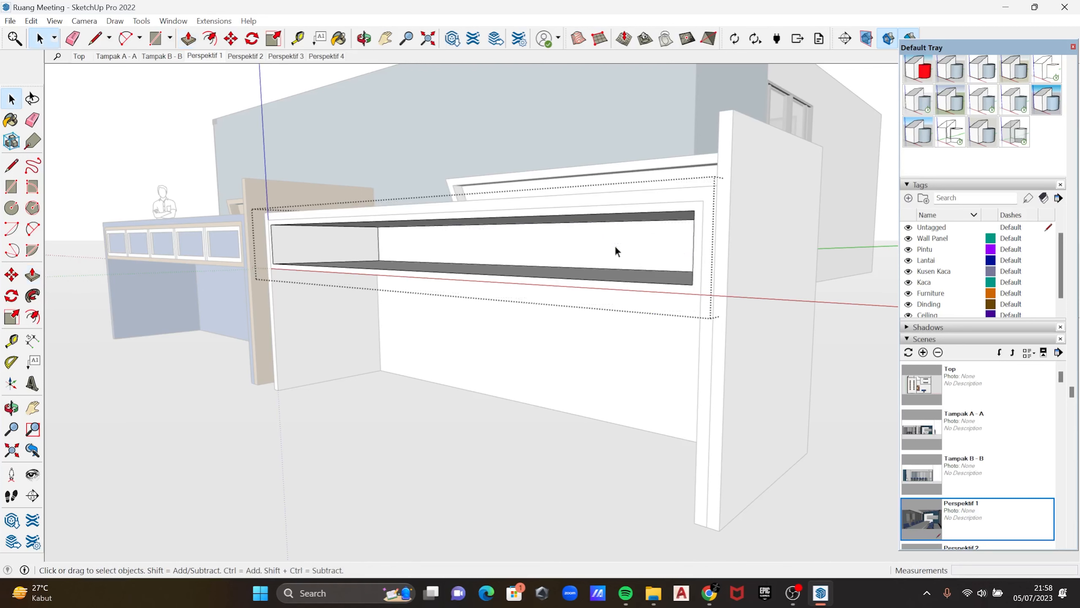
Divide the upper front inner edge of the shelf box into equal segments and close the group
{"action": "middle_click_drag", "start_coordinate": [617, 249], "coordinate": [216, 240]}
{"action": "scroll", "coordinate": [216, 241], "scroll_direction": "up", "scroll_amount": 2}
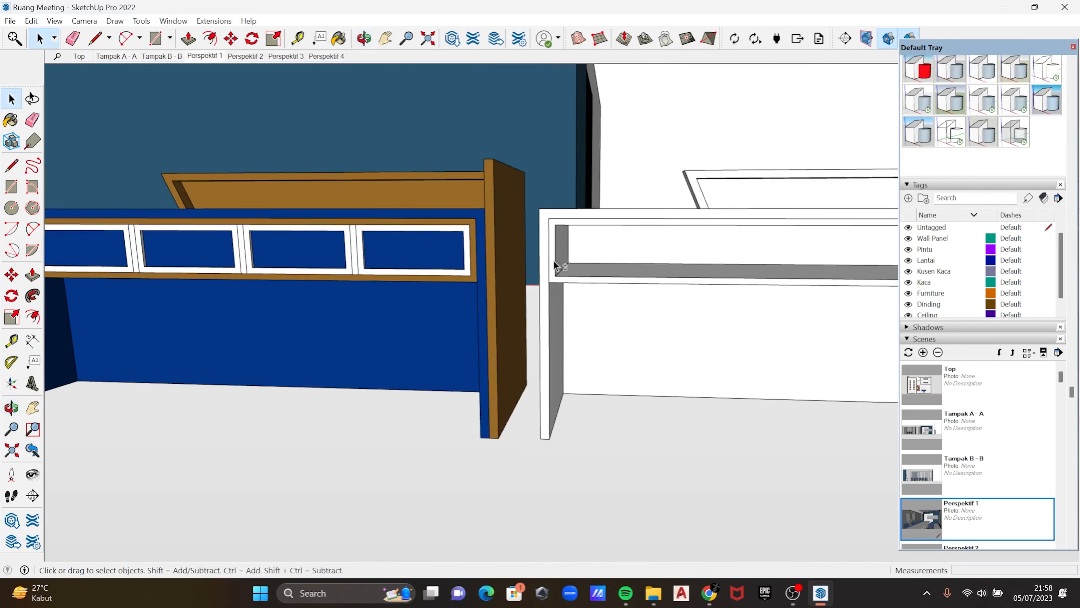
{"action": "scroll", "coordinate": [580, 242], "scroll_direction": "up", "scroll_amount": 2}
{"action": "middle_click_drag", "start_coordinate": [647, 247], "coordinate": [423, 226], "text": "shift"}
{"action": "scroll", "coordinate": [425, 225], "scroll_direction": "up", "scroll_amount": 1}
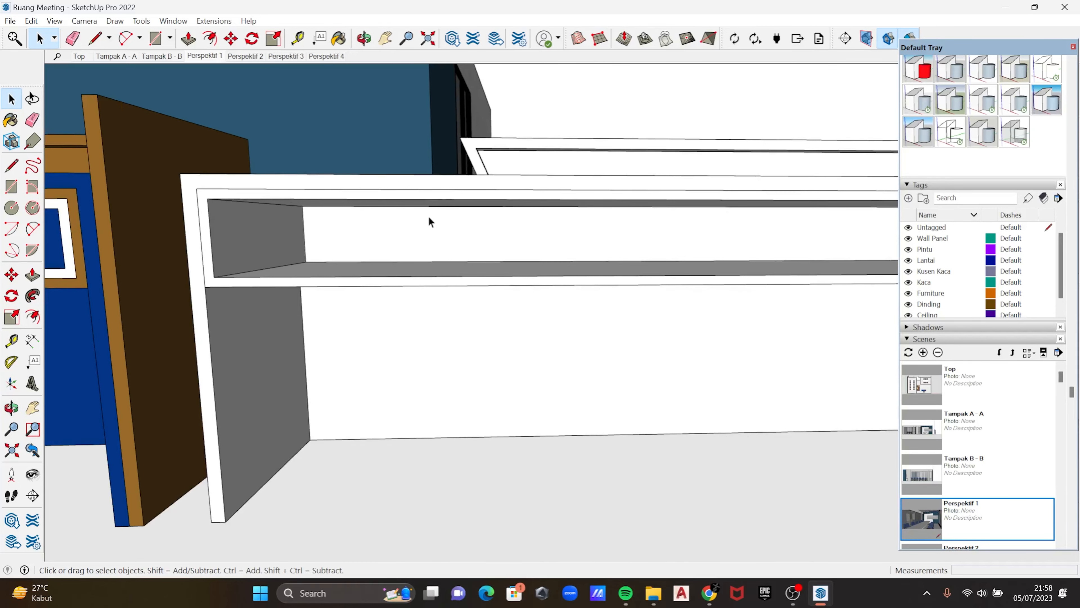
{"action": "double_click", "coordinate": [368, 200]}
{"action": "left_click", "coordinate": [368, 201]}
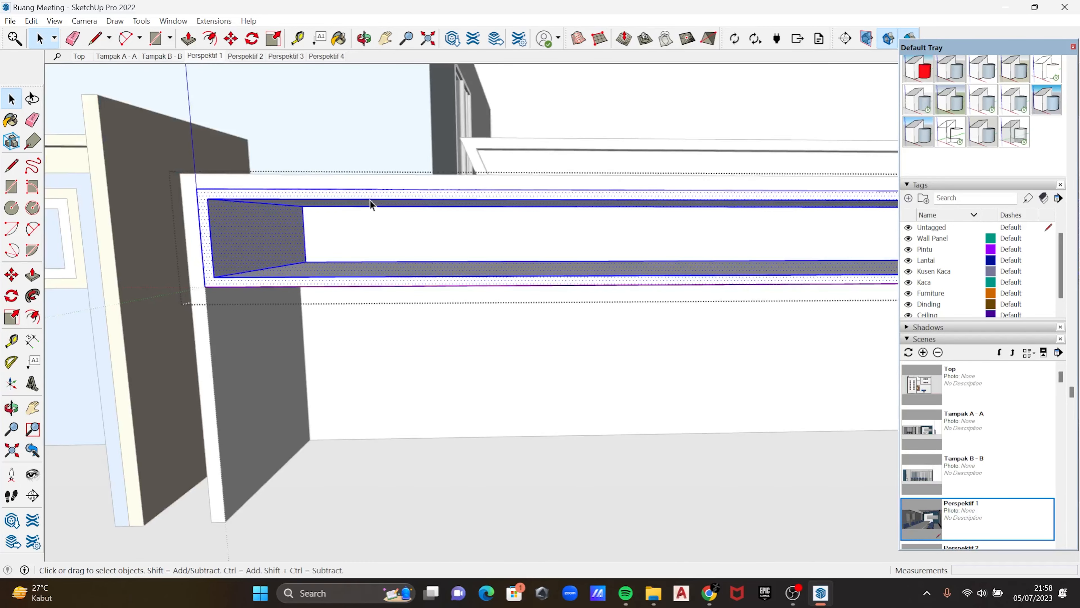
{"action": "double_click", "coordinate": [384, 201]}
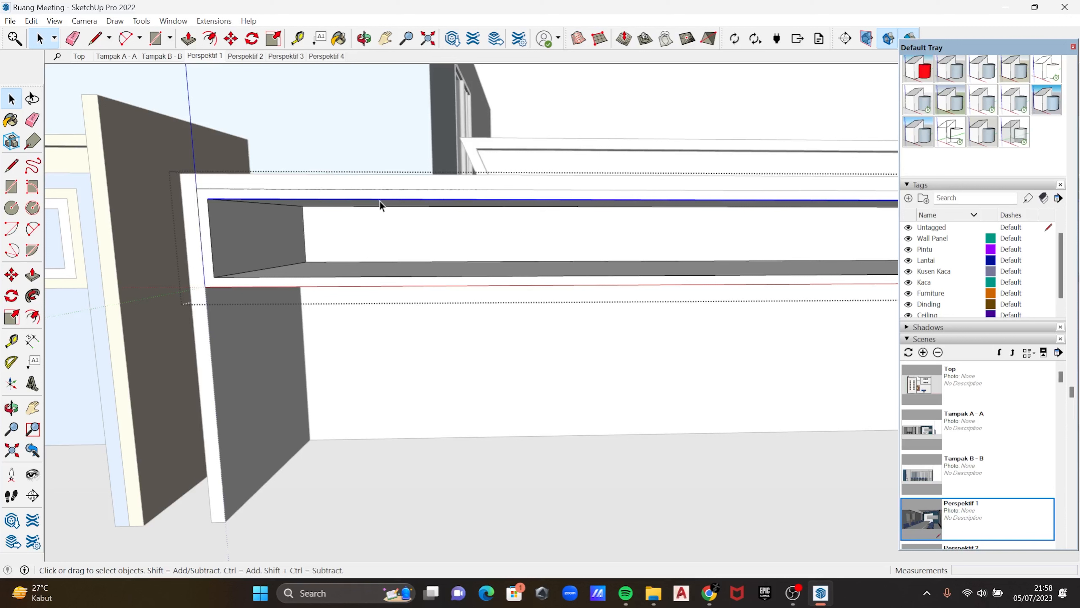
{"action": "scroll", "coordinate": [380, 205], "scroll_direction": "down", "scroll_amount": 3}
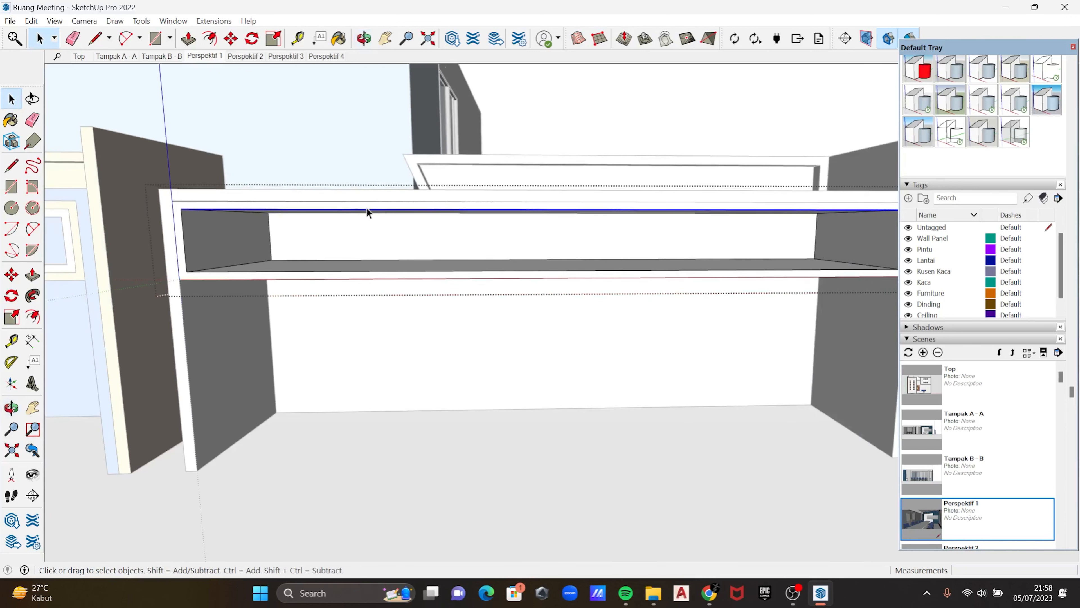
{"action": "middle_click_drag", "start_coordinate": [365, 206], "coordinate": [335, 215], "text": "shift"}
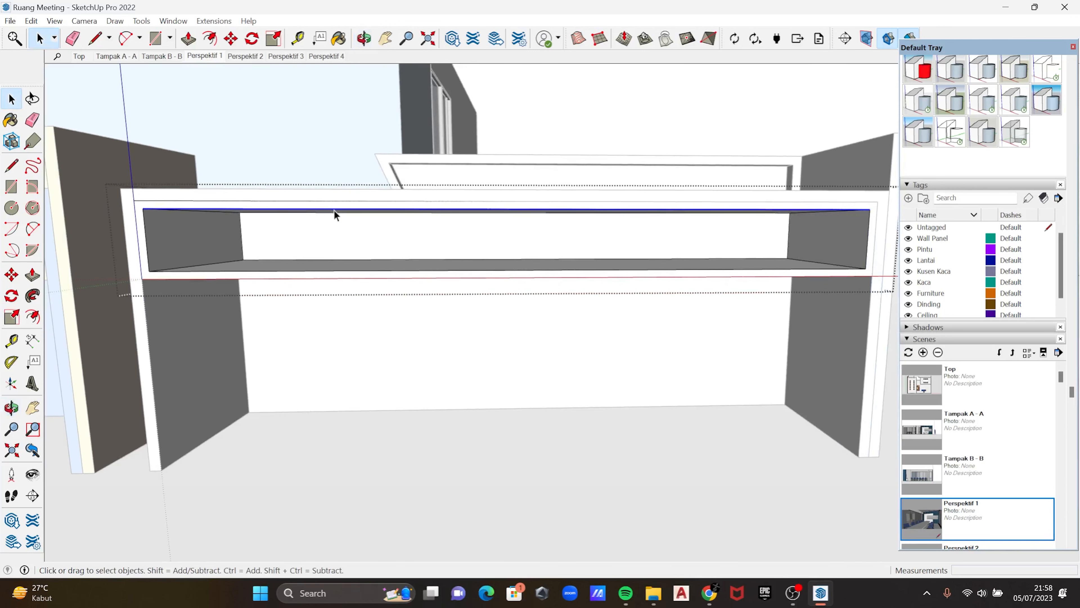
{"action": "right_click", "coordinate": [335, 211]}
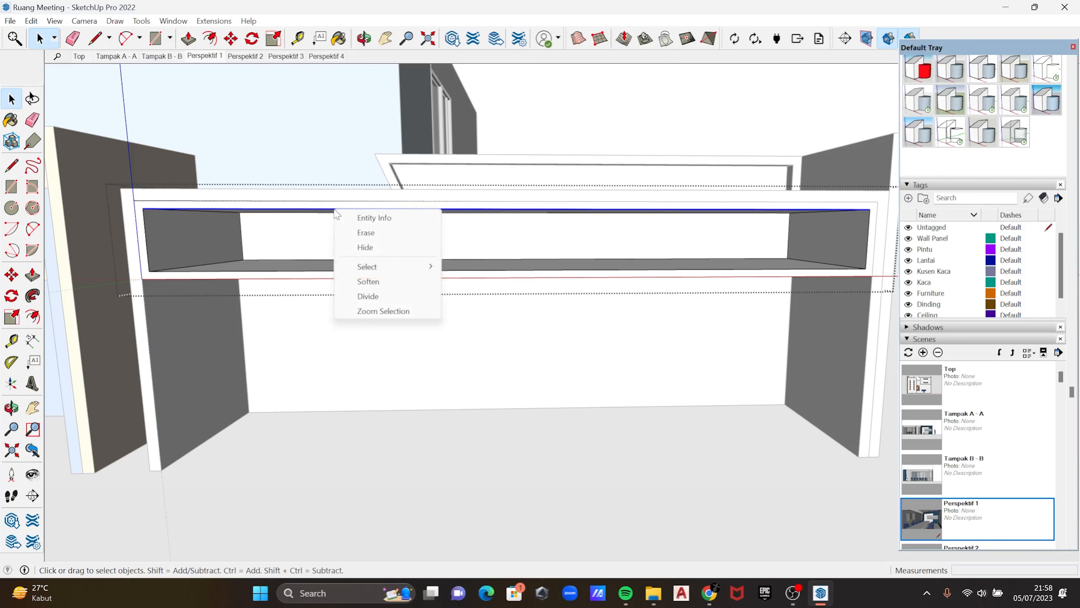
{"action": "left_click", "coordinate": [368, 296]}
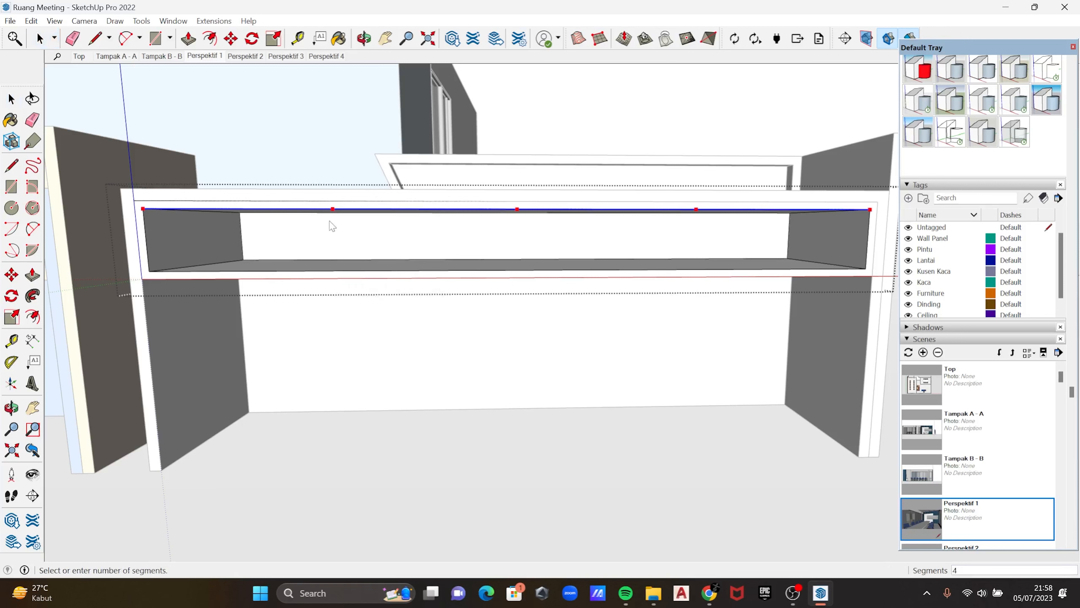
{"action": "left_click", "coordinate": [297, 211]}
{"action": "key", "text": "Escape"}
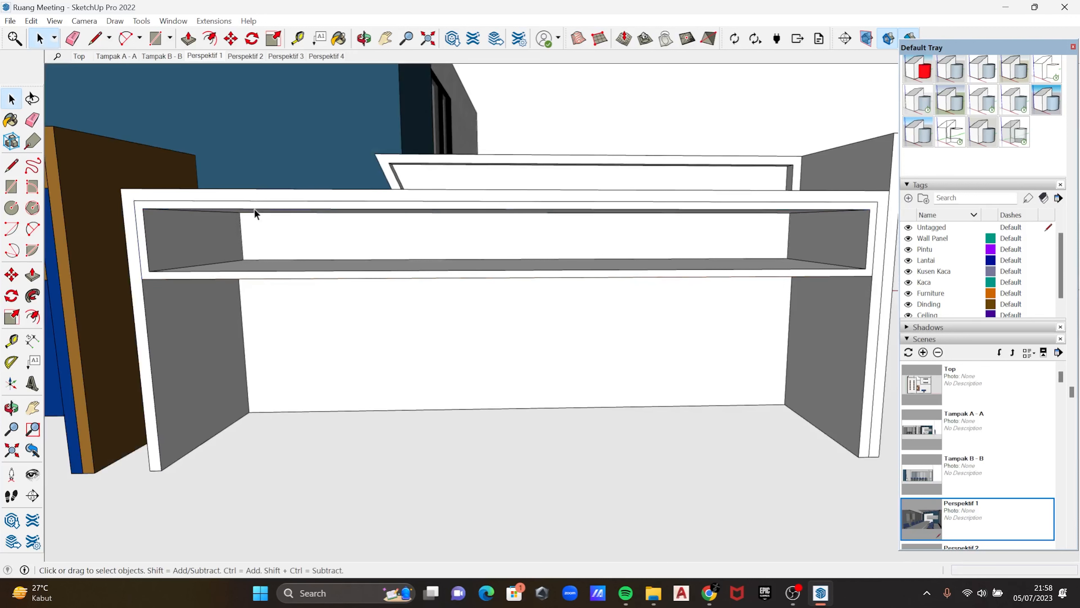
Draw a narrow upright rectangle from the first division point down to the shelf's lower edge and group it
{"action": "scroll", "coordinate": [277, 234], "scroll_direction": "up", "scroll_amount": 1}
{"action": "key", "text": "r"}
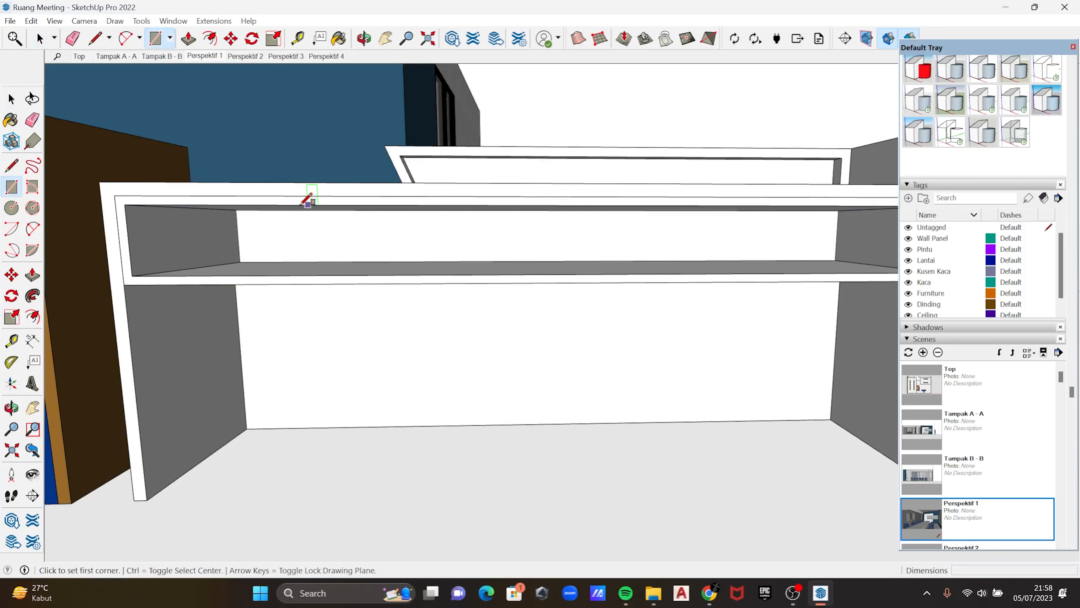
{"action": "left_click", "coordinate": [297, 205]}
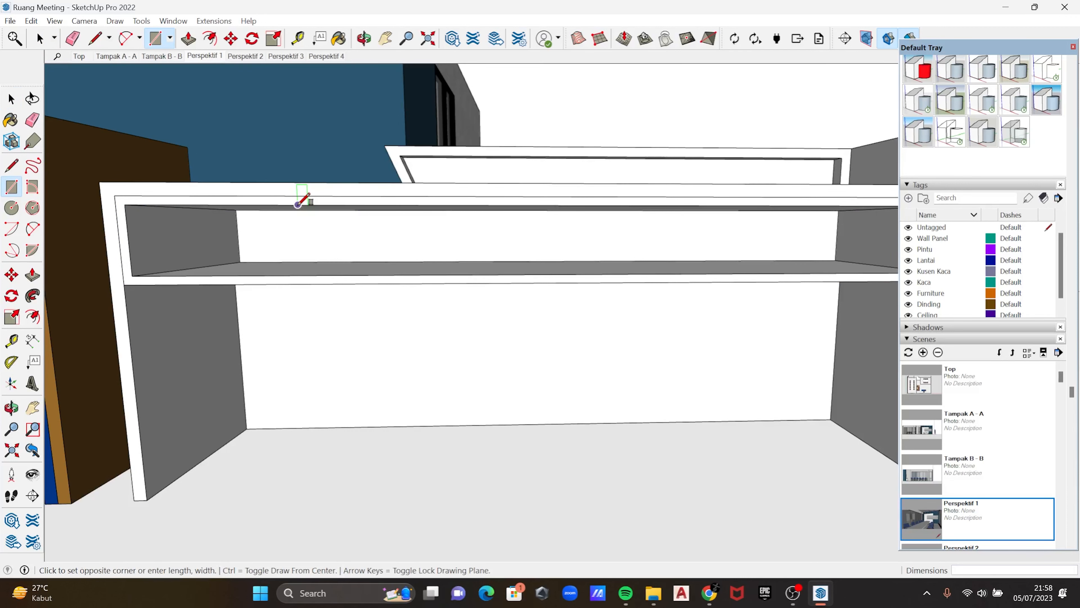
{"action": "left_click", "coordinate": [313, 274]}
{"action": "key", "text": "space"}
{"action": "left_click", "coordinate": [310, 267]}
{"action": "scroll", "coordinate": [311, 275], "scroll_direction": "up", "scroll_amount": 3}
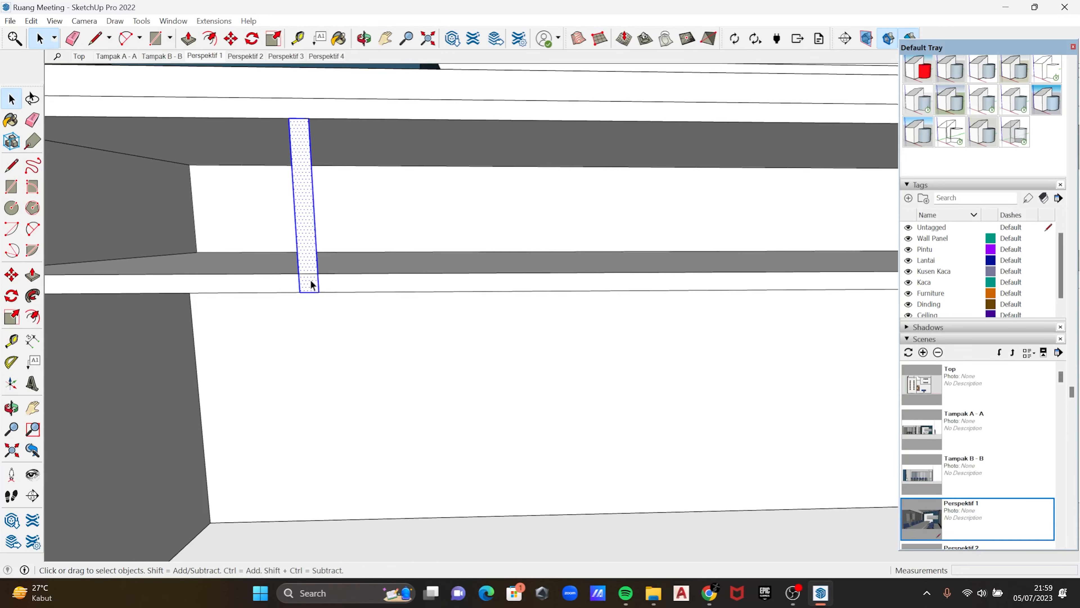
{"action": "right_click", "coordinate": [305, 234]}
{"action": "left_click", "coordinate": [346, 345]}
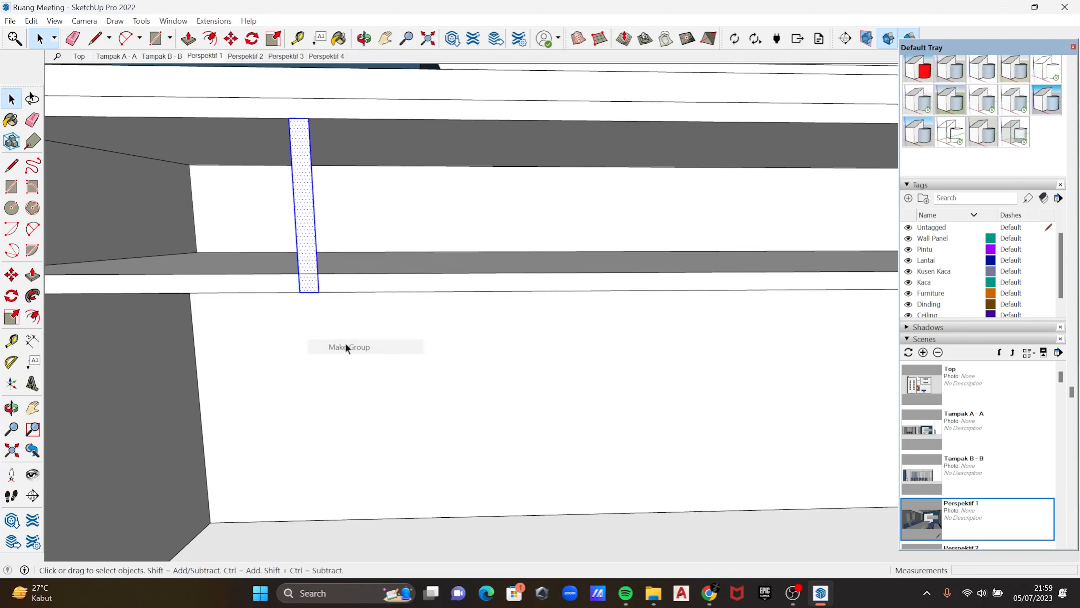
Open the narrow rectangle's group, push/pull its face 510 mm to the back panel and close the group
{"action": "double_click", "coordinate": [313, 293]}
{"action": "scroll", "coordinate": [263, 285], "scroll_direction": "down", "scroll_amount": 3}
{"action": "key", "text": "p"}
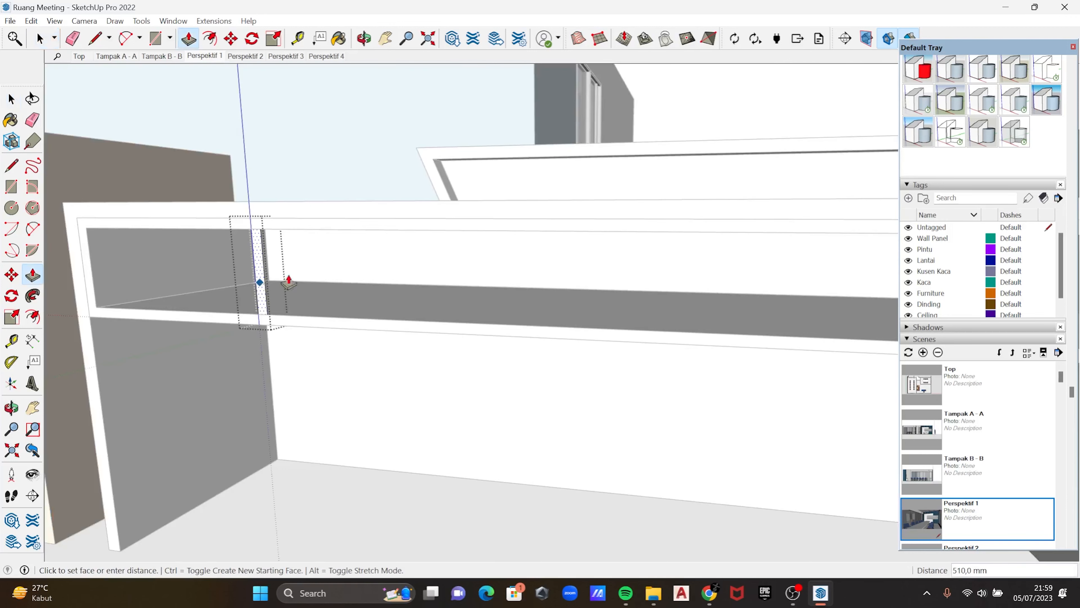
{"action": "left_click", "coordinate": [429, 261]}
{"action": "key", "text": "space"}
{"action": "left_click", "coordinate": [311, 268]}
Copy the upright divider 370 mm along the shelf box to the next division point
{"action": "middle_click_drag", "start_coordinate": [311, 269], "coordinate": [404, 255]}
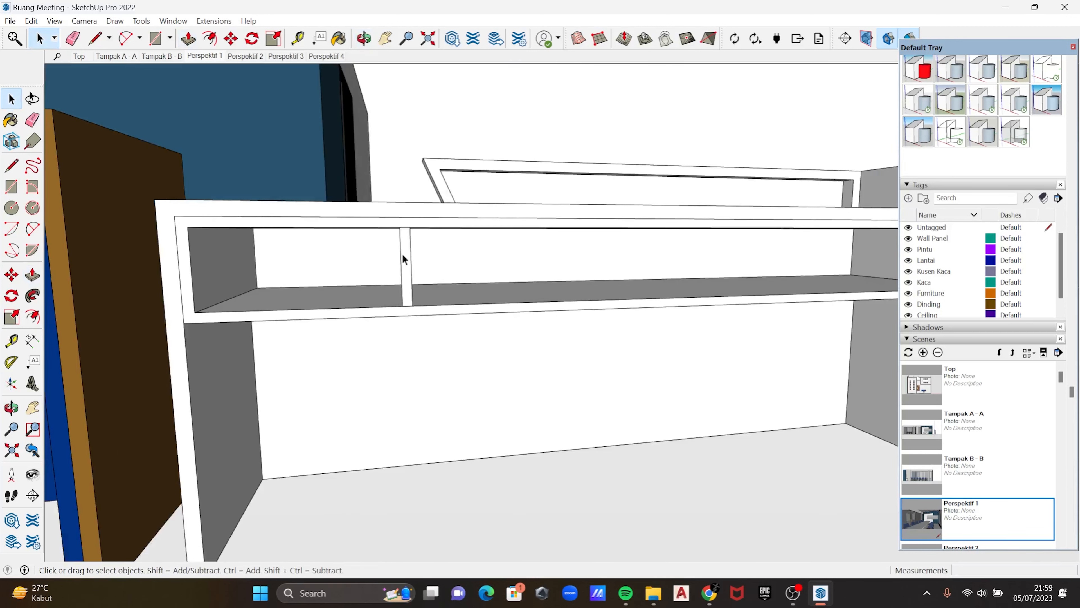
{"action": "left_click", "coordinate": [404, 256]}
{"action": "scroll", "coordinate": [415, 257], "scroll_direction": "up", "scroll_amount": 2}
{"action": "scroll", "coordinate": [416, 256], "scroll_direction": "up", "scroll_amount": 2}
{"action": "key", "text": "m"}
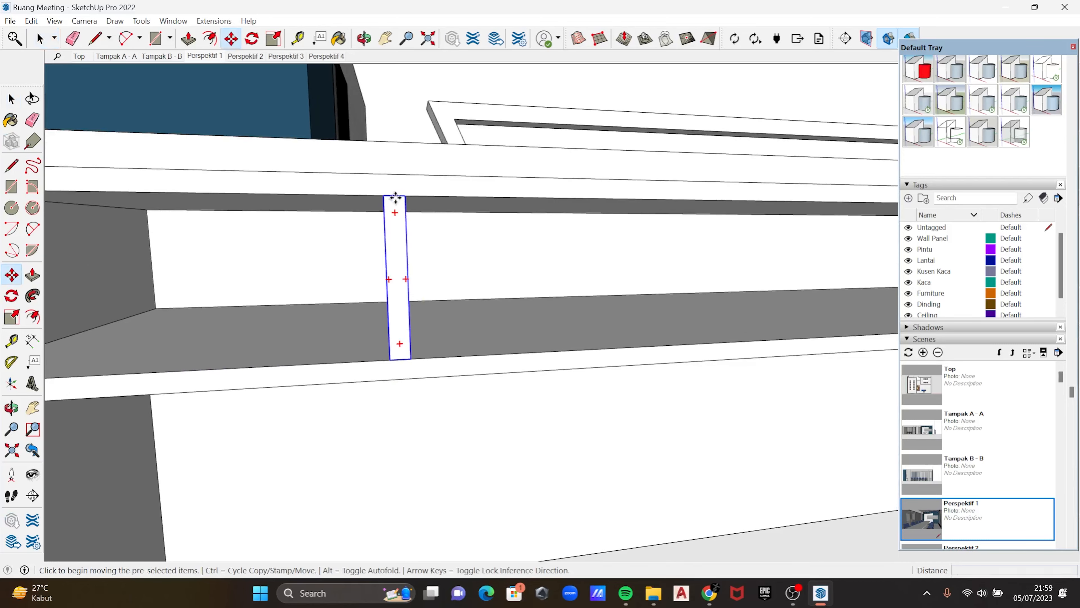
{"action": "key", "text": "ctrl"}
{"action": "left_click", "coordinate": [405, 197]}
{"action": "middle_click_drag", "start_coordinate": [722, 214], "coordinate": [578, 201], "text": "shift"}
{"action": "scroll", "coordinate": [578, 201], "scroll_direction": "down", "scroll_amount": 1}
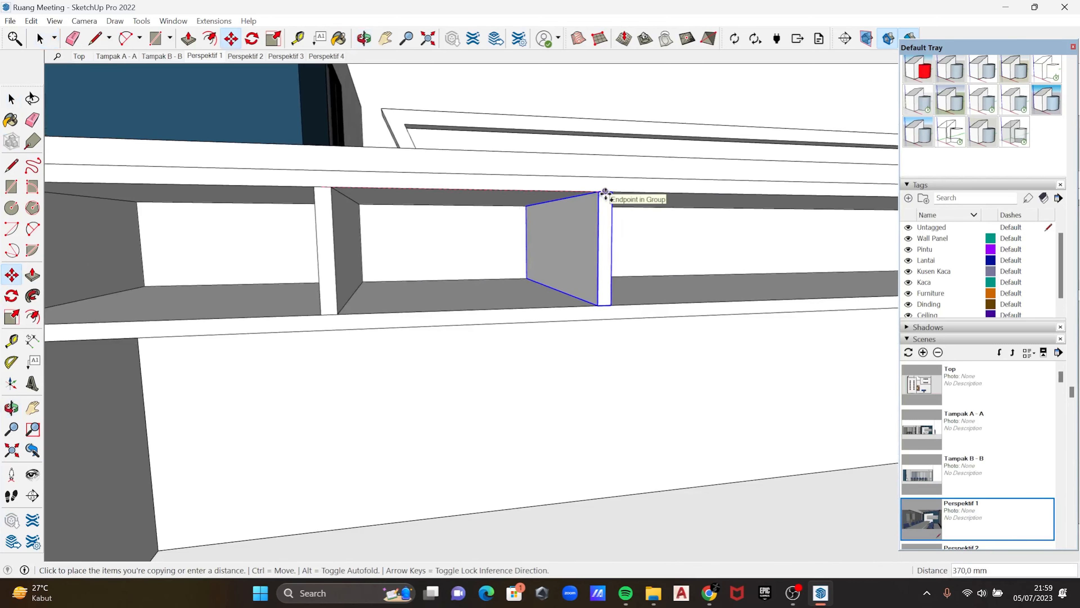
{"action": "left_click", "coordinate": [605, 193]}
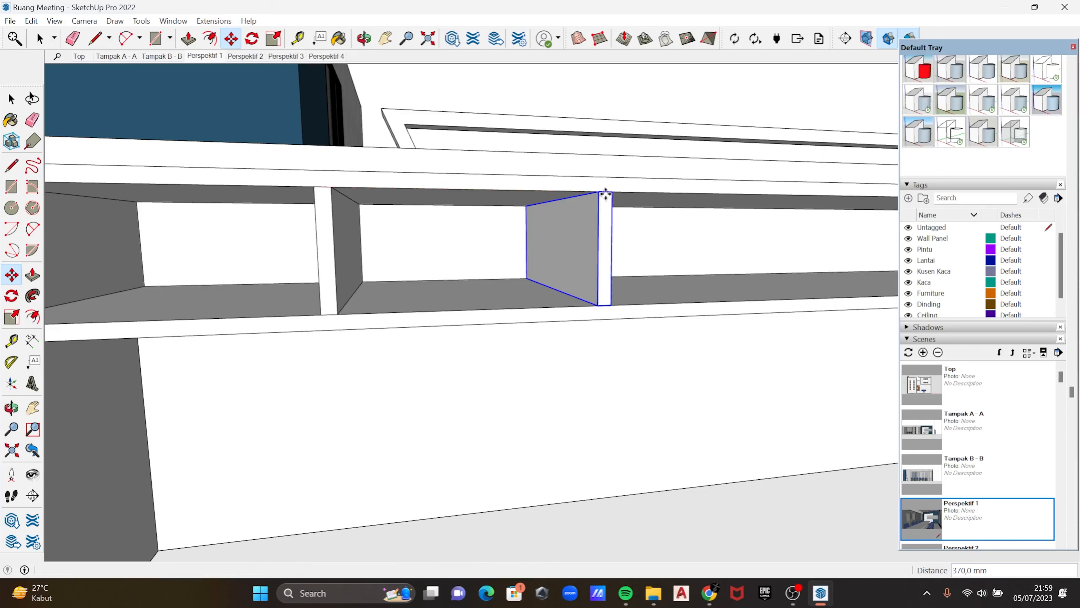
Multiply the divider copy by x3 along the rest of the shelf box
{"action": "middle_click_drag", "start_coordinate": [605, 193], "coordinate": [476, 266], "text": "shift"}
{"action": "scroll", "coordinate": [452, 270], "scroll_direction": "down", "scroll_amount": 2}
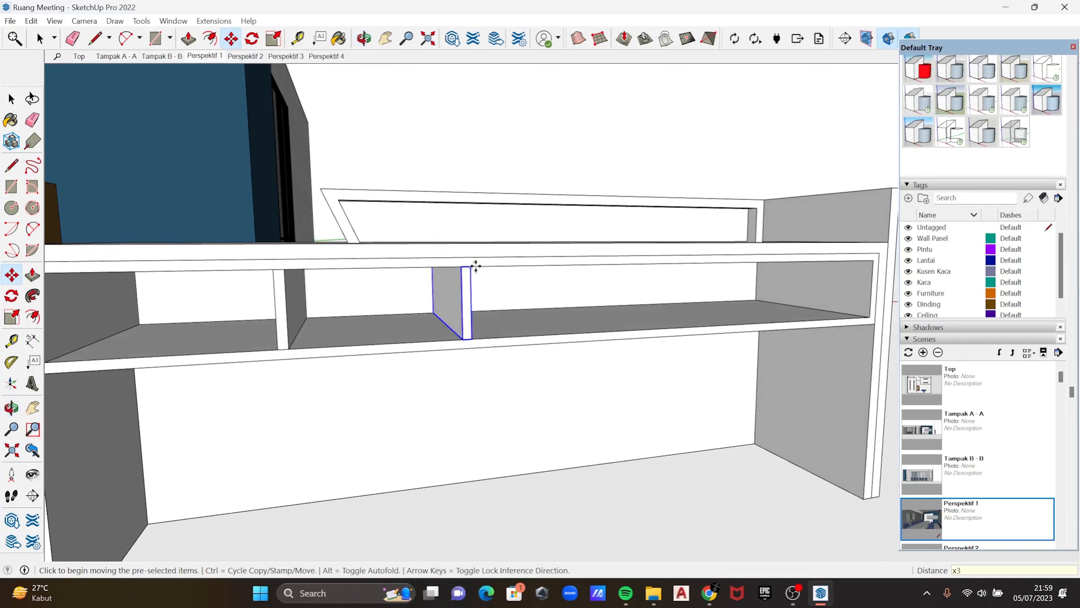
{"action": "key", "text": "Return"}
{"action": "key", "text": "space"}
Draw a rectangle over the opening of the first shelf compartment beside the reference counter and make it a group
{"action": "middle_click_drag", "start_coordinate": [690, 339], "coordinate": [516, 315]}
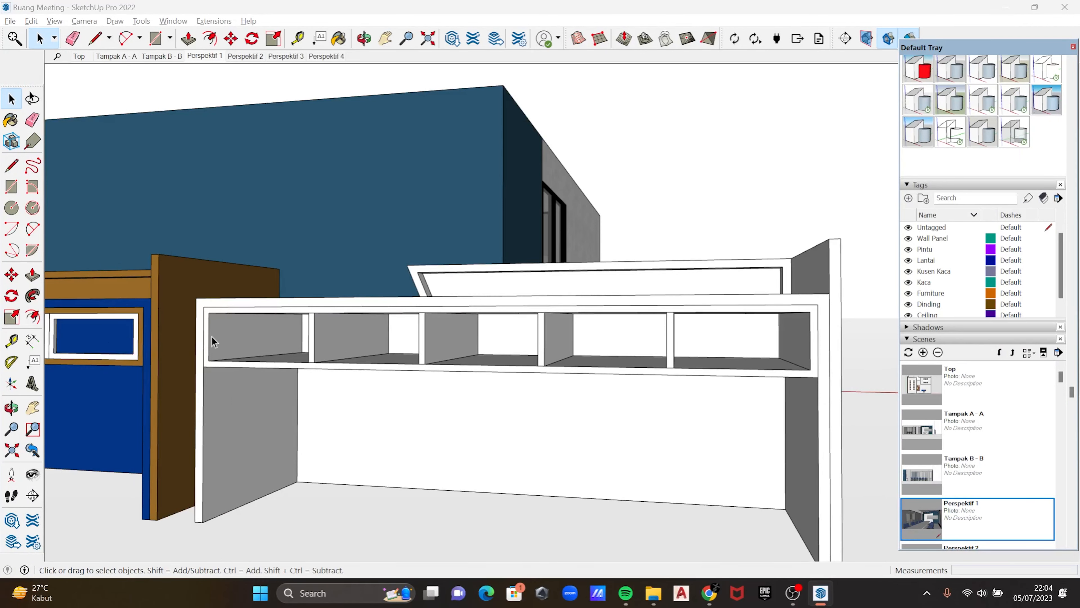
{"action": "middle_click_drag", "start_coordinate": [122, 339], "coordinate": [246, 324]}
{"action": "scroll", "coordinate": [289, 335], "scroll_direction": "up", "scroll_amount": 1}
{"action": "middle_click_drag", "start_coordinate": [427, 351], "coordinate": [410, 328]}
{"action": "key", "text": "r"}
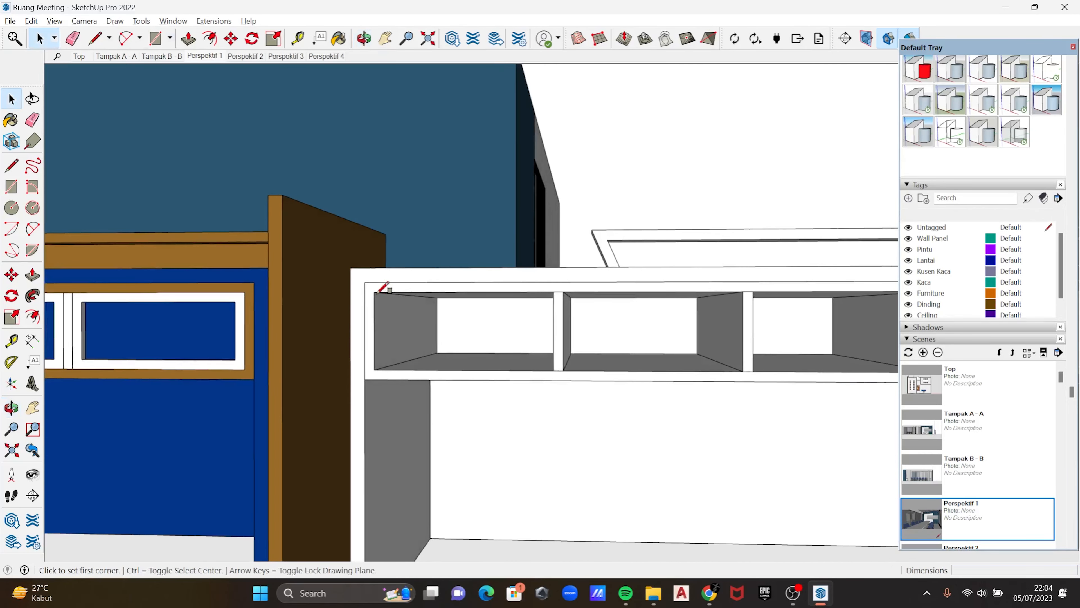
{"action": "left_click", "coordinate": [375, 292]}
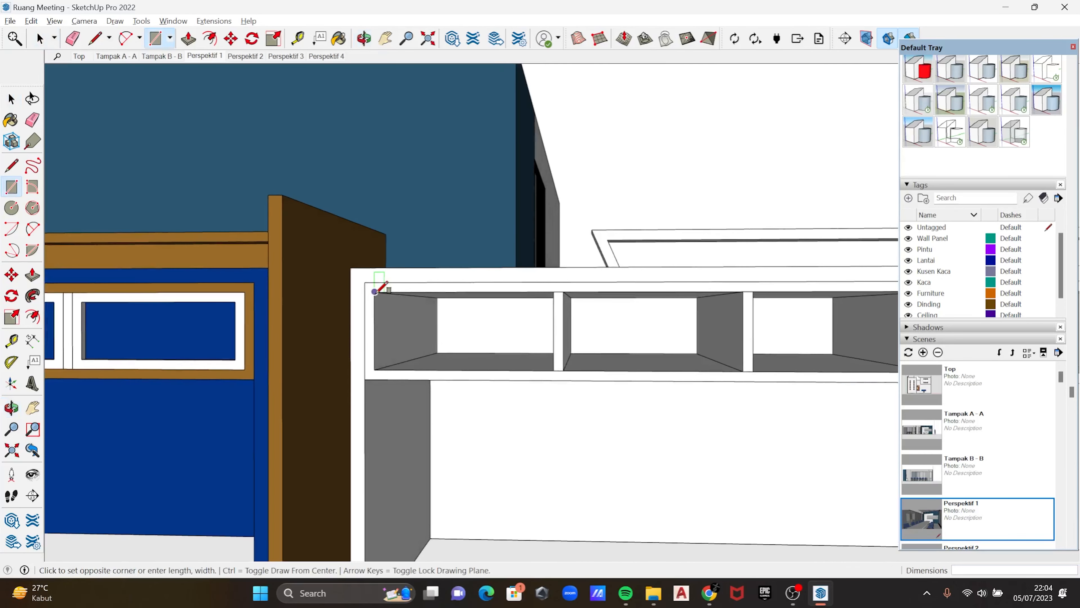
{"action": "left_click", "coordinate": [553, 369]}
{"action": "key", "text": "space"}
{"action": "right_click", "coordinate": [516, 335]}
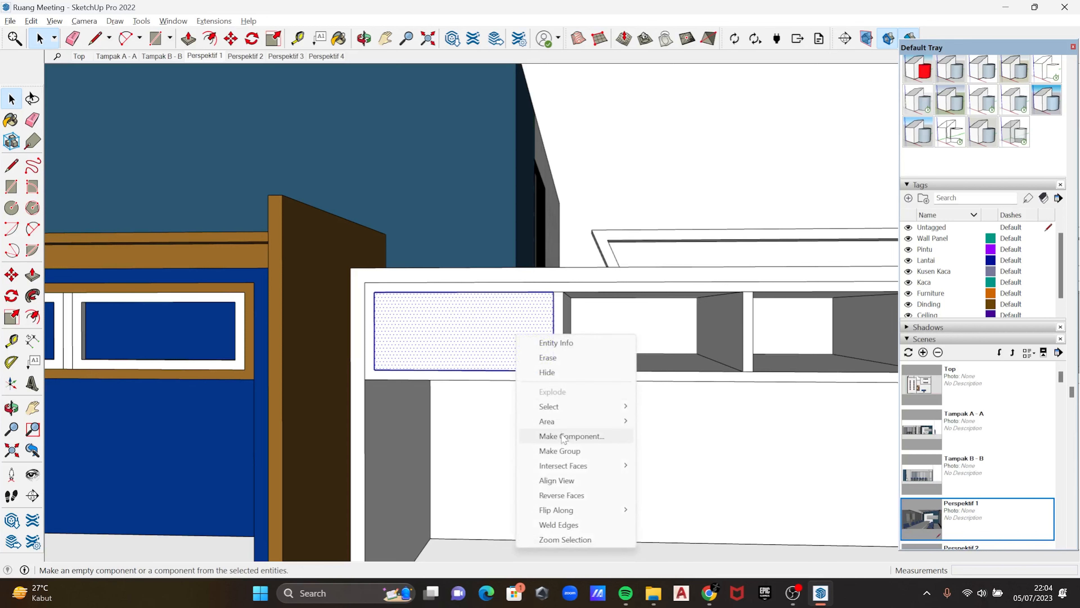
{"action": "left_click", "coordinate": [564, 451]}
Offset the outline of the first compartment's front panel inward inside its group
{"action": "middle_click_drag", "start_coordinate": [402, 338], "coordinate": [429, 333]}
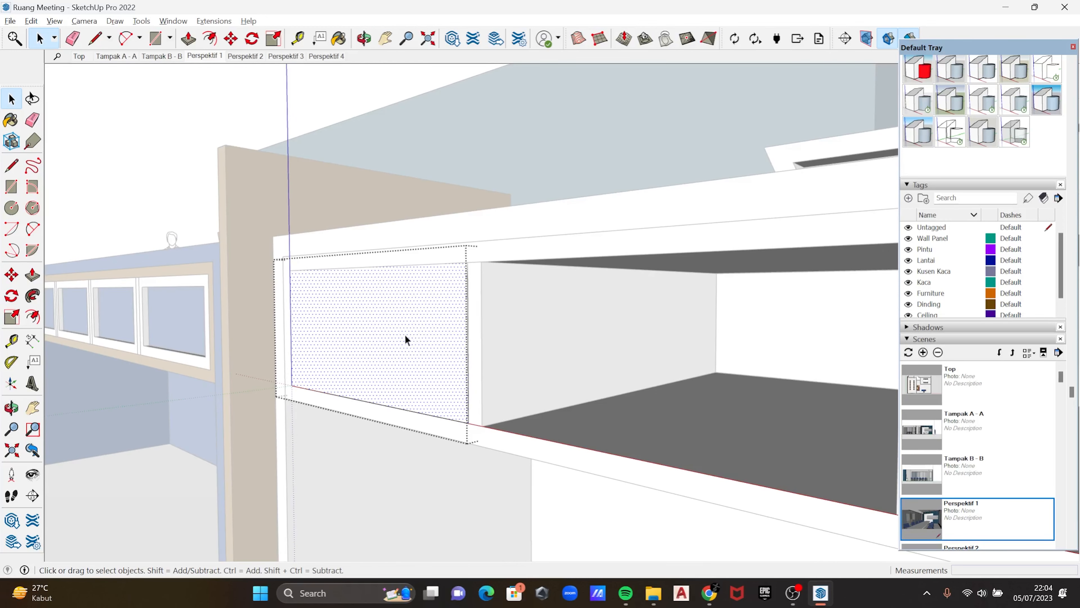
{"action": "key", "text": "f"}
{"action": "left_click", "coordinate": [383, 336]}
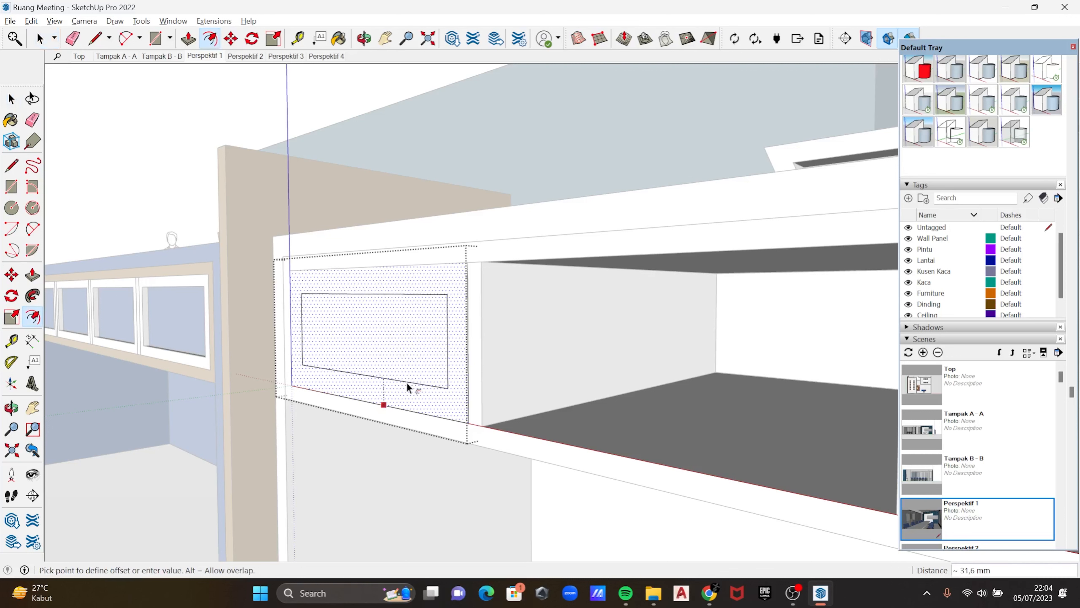
{"action": "left_click", "coordinate": [409, 383]}
{"action": "key", "text": "space"}
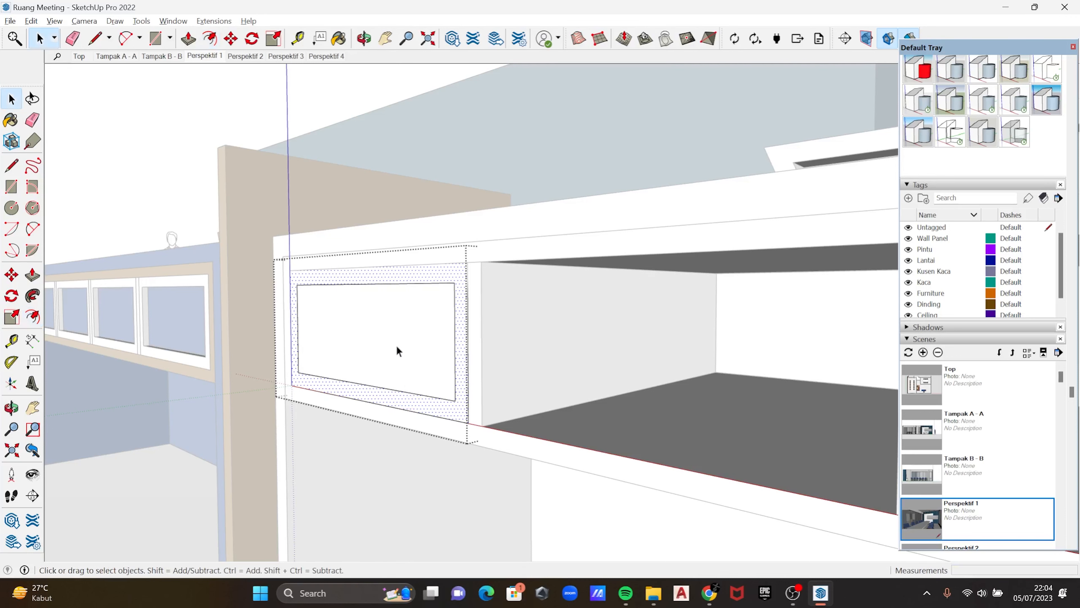
Recess the inner face of the first compartment's framed front panel 10 mm with Push/Pull
{"action": "middle_click_drag", "start_coordinate": [396, 345], "coordinate": [378, 337]}
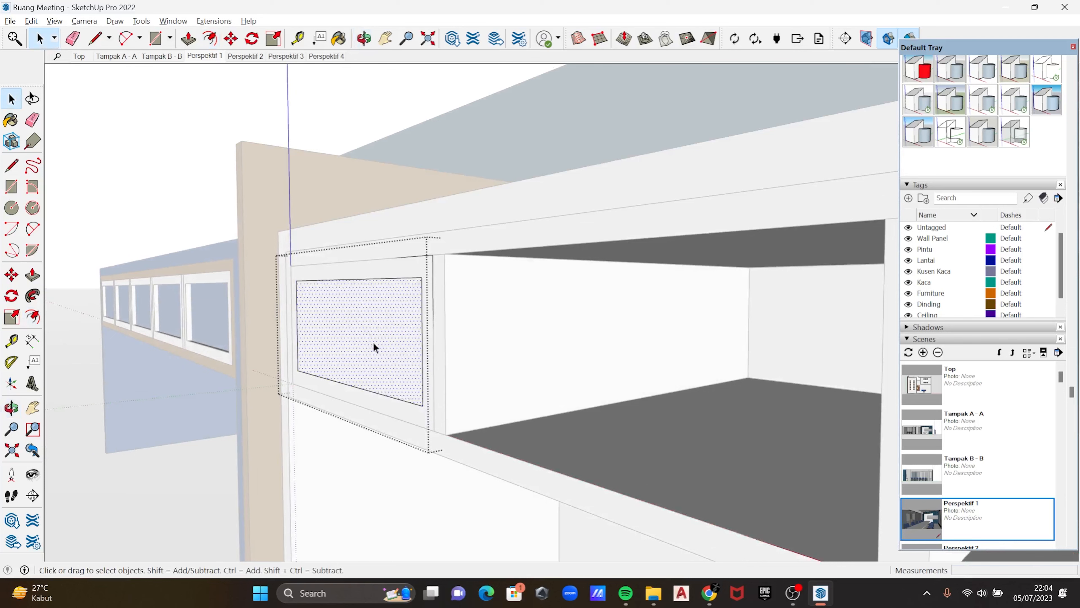
{"action": "key", "text": "p"}
{"action": "left_click", "coordinate": [374, 343]}
{"action": "key", "text": "Return"}
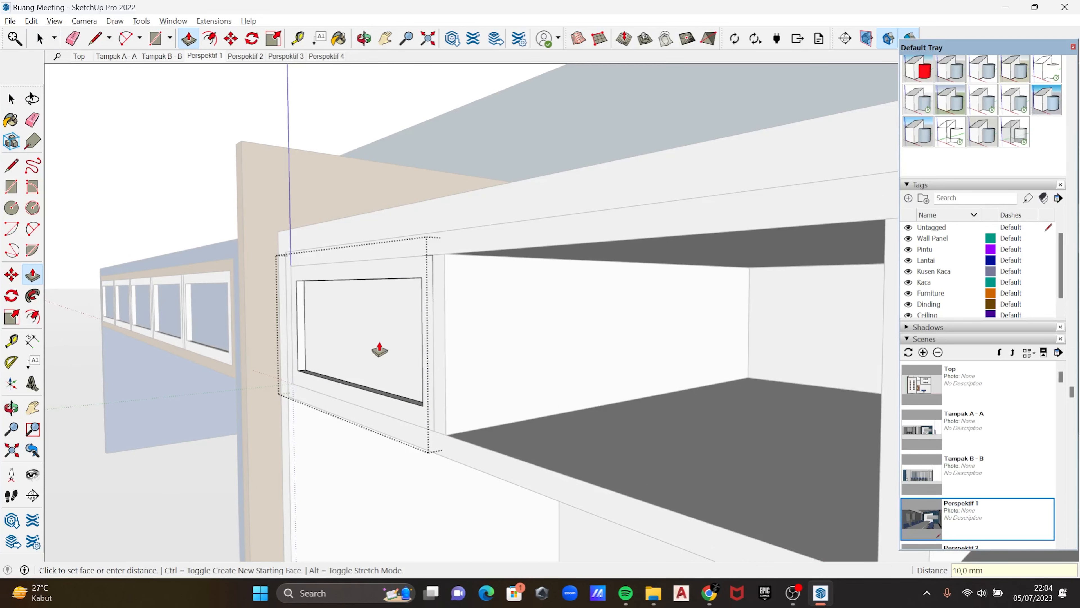
{"action": "middle_click_drag", "start_coordinate": [379, 350], "coordinate": [364, 313]}
{"action": "key", "text": "space"}
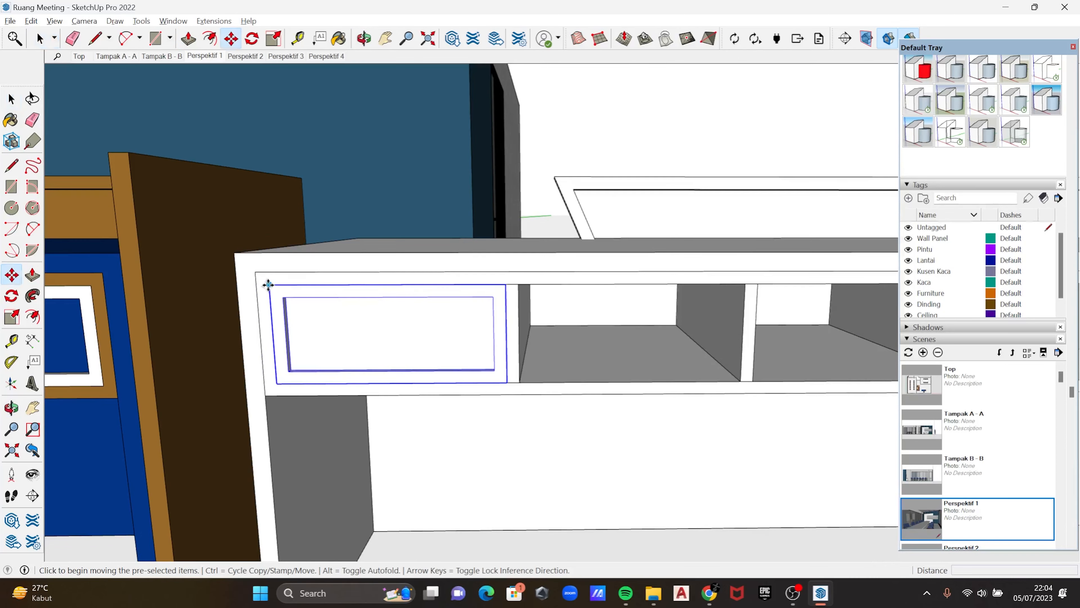
Try to copy the first compartment's framed front panel into the neighbouring compartment of the shelf
{"action": "left_click", "coordinate": [272, 283]}
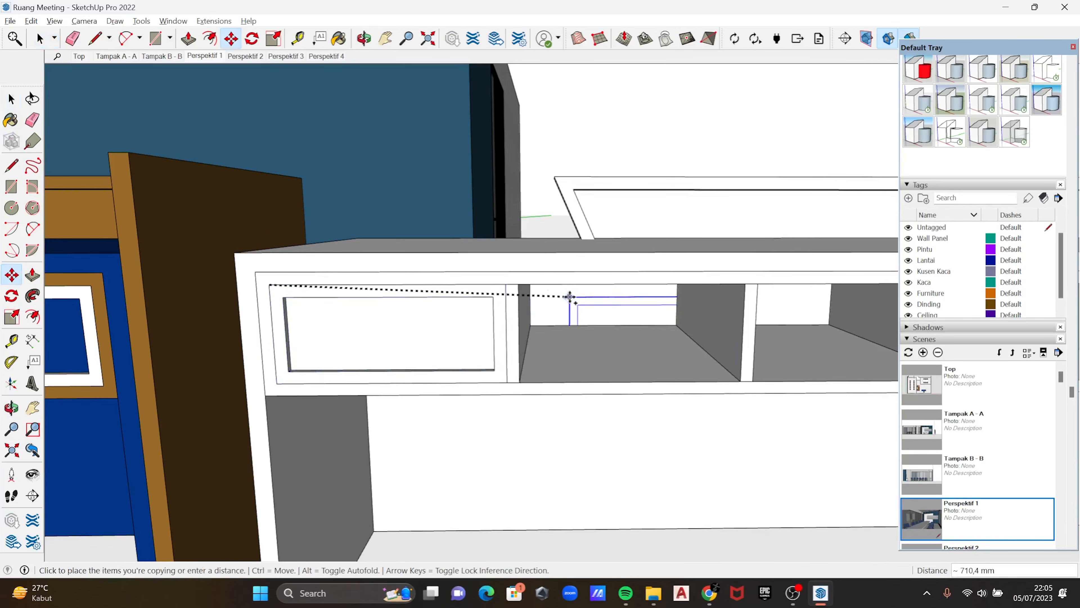
{"action": "middle_click_drag", "start_coordinate": [564, 297], "coordinate": [530, 315]}
{"action": "left_click", "coordinate": [681, 292]}
{"action": "key", "text": "space"}
{"action": "left_click", "coordinate": [222, 311]}
{"action": "key", "text": "m"}
{"action": "key", "text": "ctrl"}
{"action": "left_click", "coordinate": [321, 241]}
{"action": "left_click", "coordinate": [575, 240]}
{"action": "key", "text": "space"}
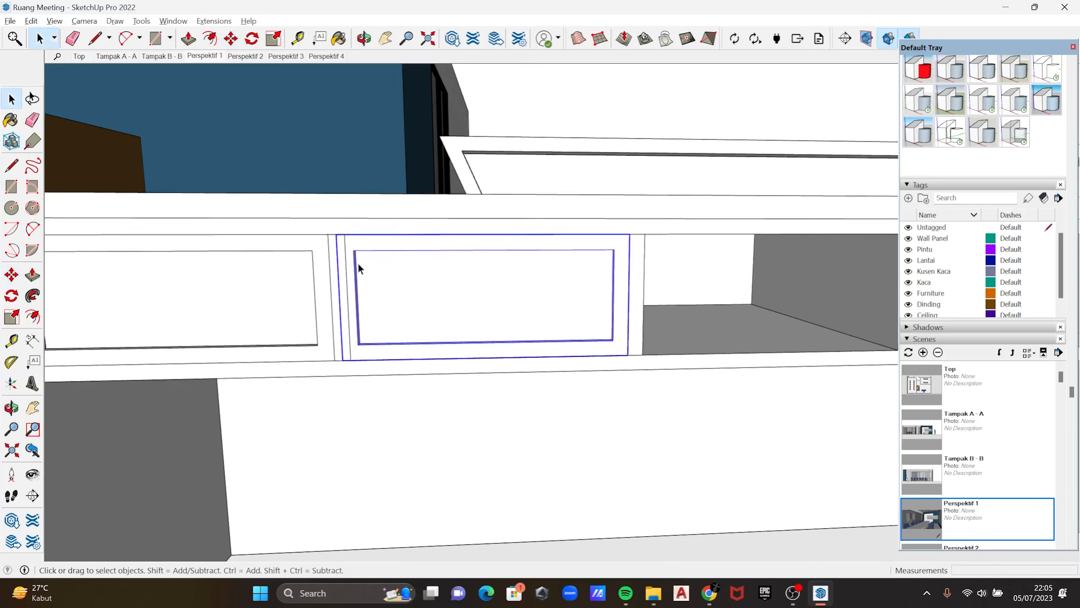
Try to reposition the misaligned panel copy against the divider, and undo the last two operations
{"action": "double_click", "coordinate": [359, 268]}
{"action": "scroll", "coordinate": [356, 266], "scroll_direction": "up", "scroll_amount": 1}
{"action": "left_click", "coordinate": [333, 266]}
{"action": "key", "text": "m"}
{"action": "left_click", "coordinate": [330, 222]}
{"action": "scroll", "coordinate": [340, 272], "scroll_direction": "down", "scroll_amount": 2}
{"action": "key", "text": "ctrl+z"}
{"action": "key", "text": "ctrl+z"}
Draw a rectangle over the second compartment's opening and recess its framed inner face 10 mm
{"action": "mouse_move", "coordinate": [306, 264]}
{"action": "middle_mouse_down", "text": "shift"}
{"action": "mouse_move", "coordinate": [303, 272]}
{"action": "mouse_move", "coordinate": [398, 317]}
{"action": "middle_mouse_up", "text": "shift"}
{"action": "key", "text": "r"}
{"action": "left_click", "coordinate": [347, 269]}
{"action": "left_click", "coordinate": [554, 357]}
{"action": "double_click", "coordinate": [396, 317]}
{"action": "key", "text": "p"}
{"action": "left_click", "coordinate": [395, 312]}
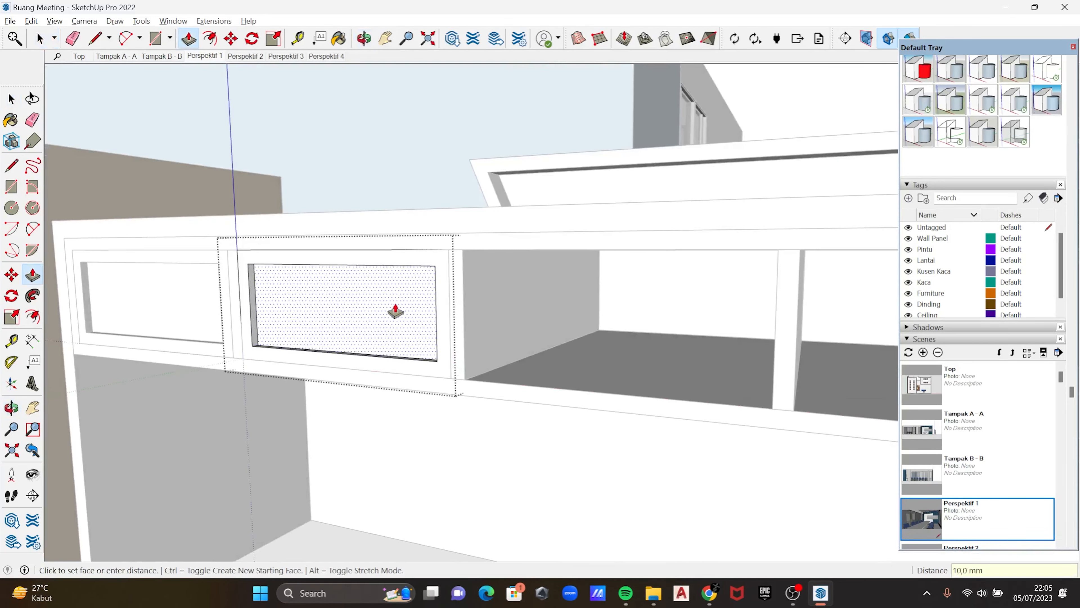
{"action": "left_click", "coordinate": [395, 312]}
Copy the second compartment's framed front panel along the shelf into the remaining compartments
{"action": "key", "text": "m"}
{"action": "key", "text": "ctrl"}
{"action": "left_click", "coordinate": [593, 236]}
{"action": "left_click", "coordinate": [847, 236]}
{"action": "key", "text": "space"}
{"action": "middle_click_drag", "start_coordinate": [847, 237], "coordinate": [556, 316], "text": "shift"}
{"action": "scroll", "coordinate": [567, 273], "scroll_direction": "down", "scroll_amount": 4}
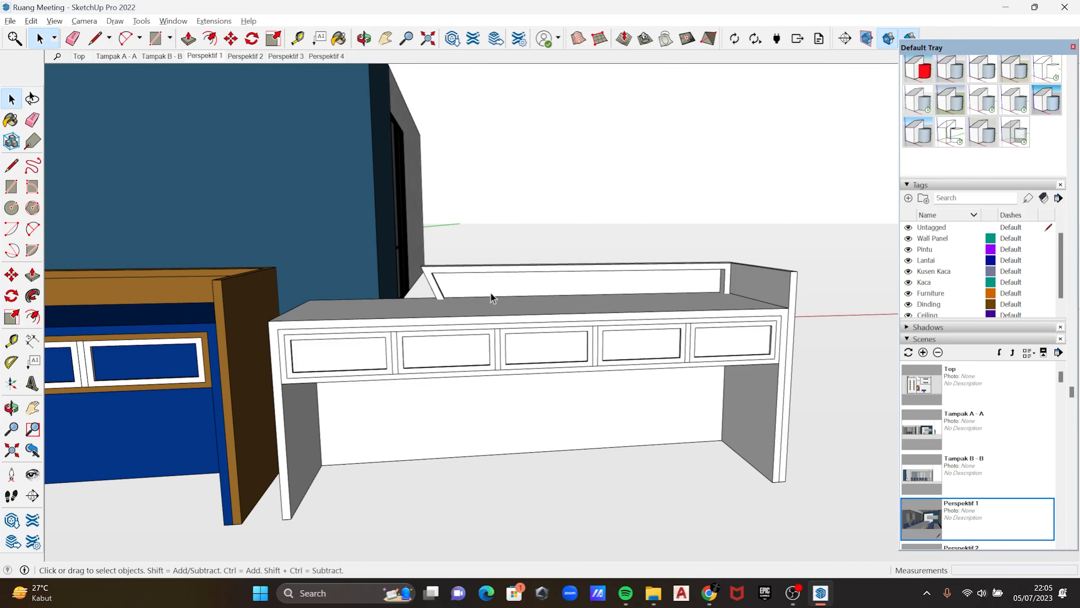
Paint the new counter's top, legs and back panel with the blue Lisanne_Caulkgun material from the model
{"action": "scroll", "coordinate": [1048, 156], "scroll_direction": "up", "scroll_amount": 2}
{"action": "scroll", "coordinate": [1050, 154], "scroll_direction": "down", "scroll_amount": 4}
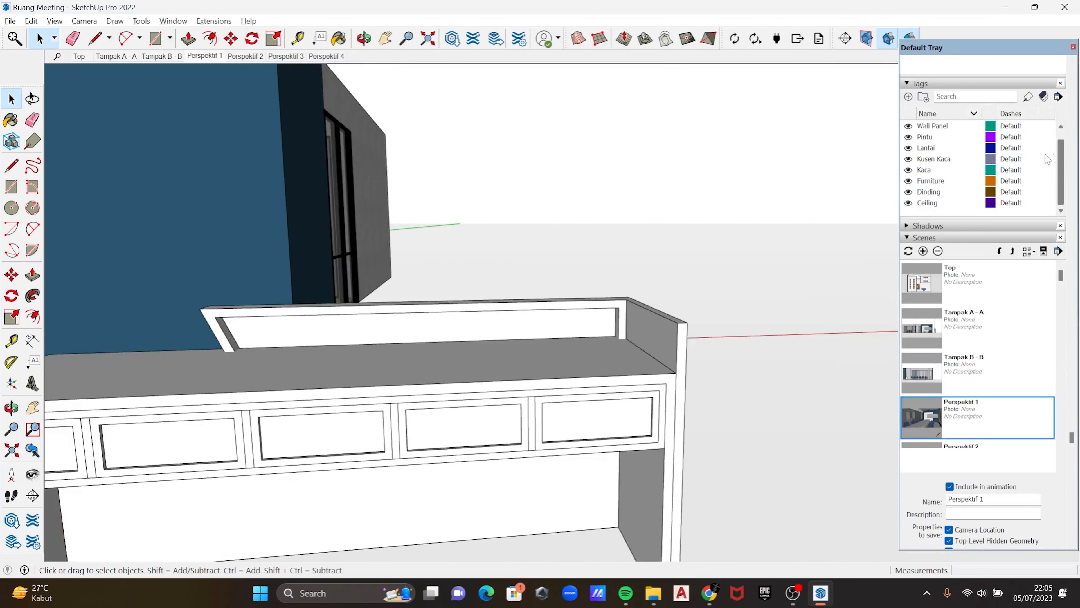
{"action": "middle_click_drag", "start_coordinate": [539, 221], "coordinate": [726, 201], "text": "shift"}
{"action": "scroll", "coordinate": [1049, 161], "scroll_direction": "up", "scroll_amount": 10}
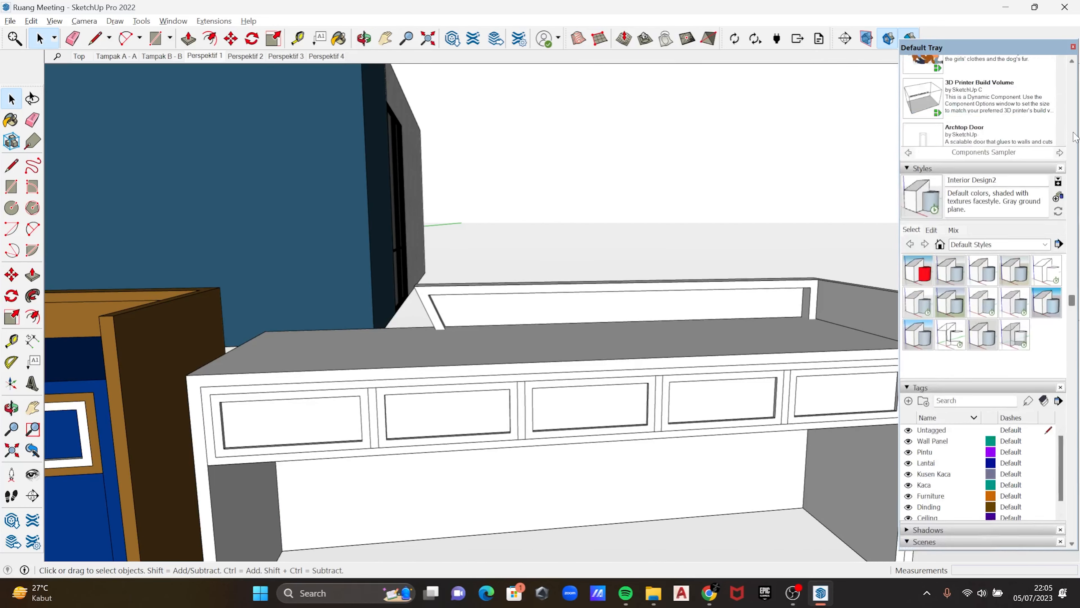
{"action": "scroll", "coordinate": [1074, 145], "scroll_direction": "up", "scroll_amount": 4}
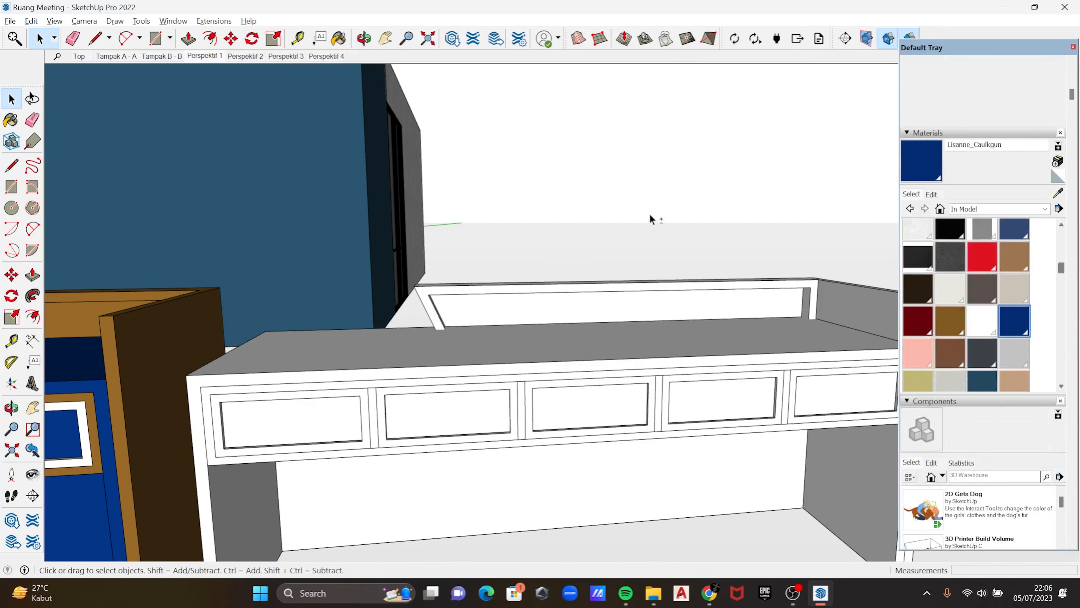
{"action": "scroll", "coordinate": [656, 210], "scroll_direction": "down", "scroll_amount": 4}
{"action": "scroll", "coordinate": [753, 209], "scroll_direction": "up", "scroll_amount": 4}
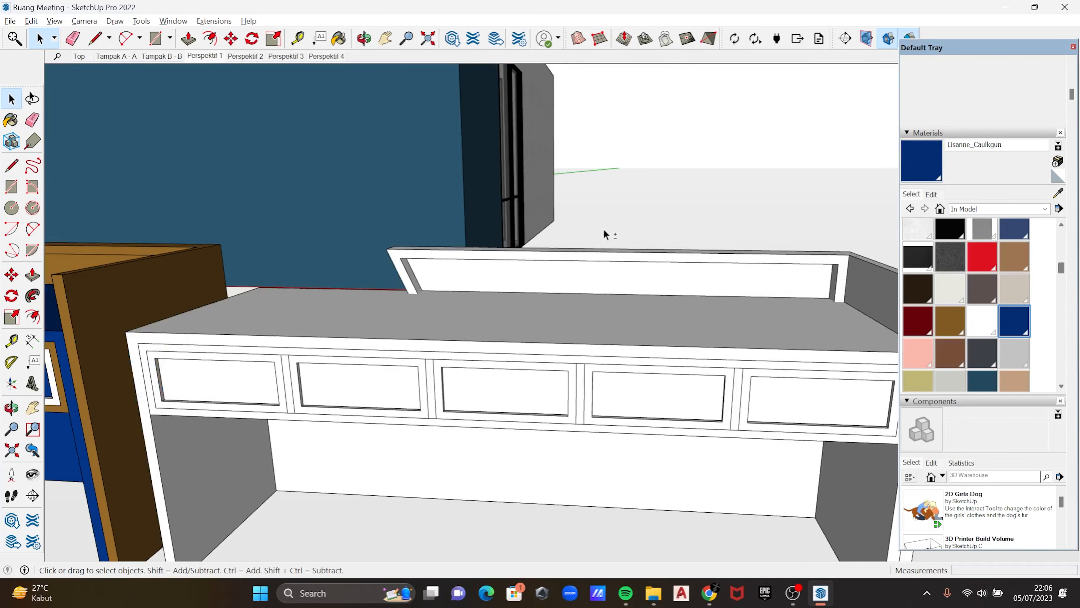
{"action": "mouse_move", "coordinate": [604, 230]}
{"action": "middle_mouse_down", "text": "shift"}
{"action": "mouse_move", "coordinate": [673, 213]}
{"action": "mouse_move", "coordinate": [610, 246]}
{"action": "middle_mouse_up", "text": "shift"}
{"action": "scroll", "coordinate": [610, 246], "scroll_direction": "down", "scroll_amount": 2}
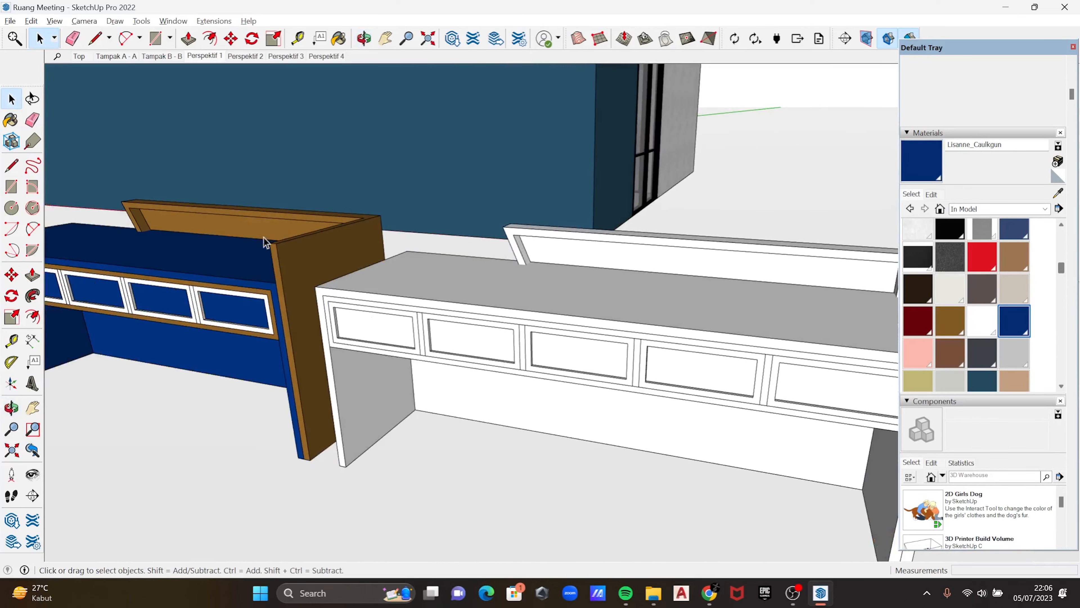
{"action": "scroll", "coordinate": [264, 242], "scroll_direction": "down", "scroll_amount": 3}
{"action": "middle_click_drag", "start_coordinate": [345, 202], "coordinate": [296, 271]}
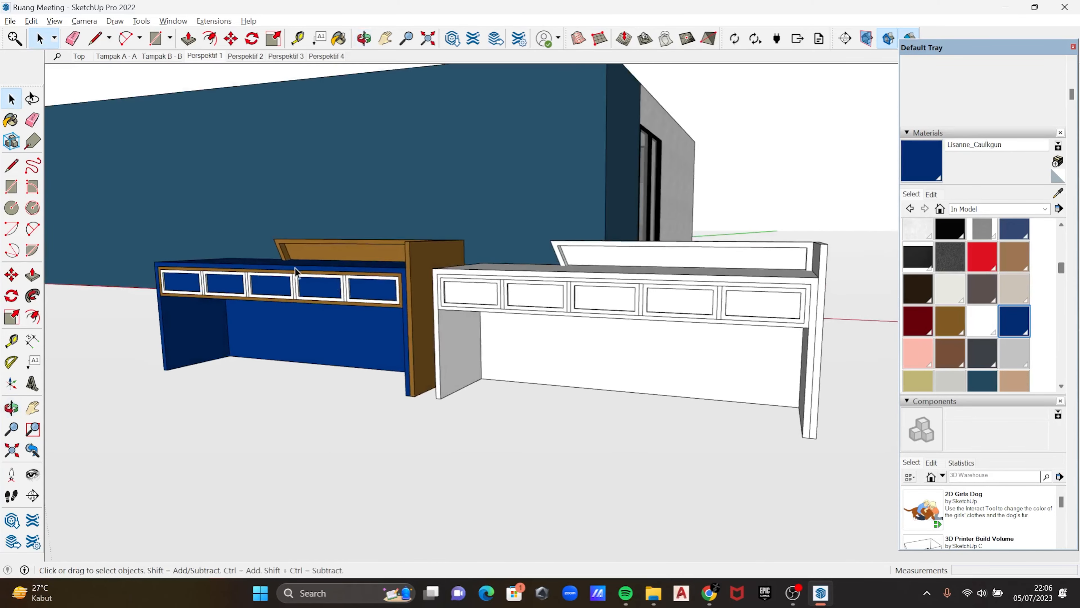
{"action": "scroll", "coordinate": [347, 288], "scroll_direction": "up", "scroll_amount": 3}
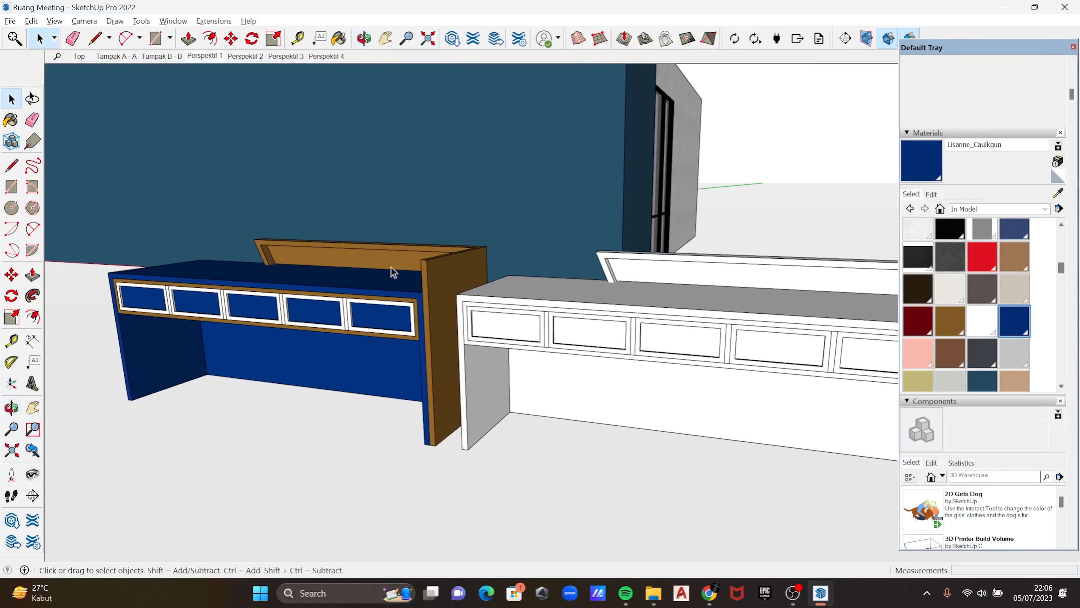
{"action": "left_click", "coordinate": [919, 167]}
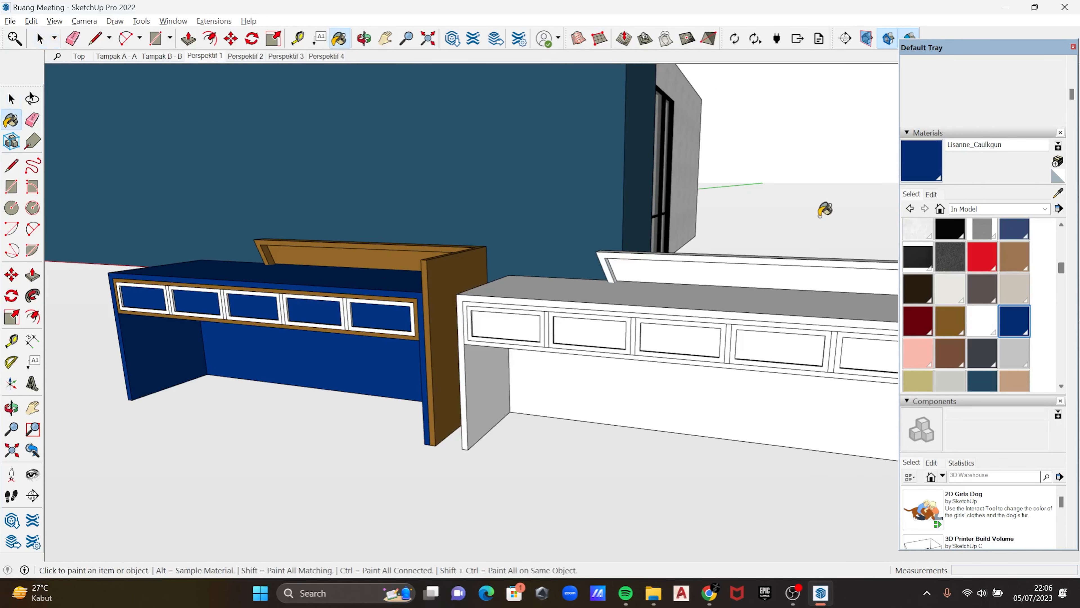
{"action": "mouse_move", "coordinate": [557, 286]}
{"action": "middle_mouse_down"}
{"action": "mouse_move", "coordinate": [622, 266]}
{"action": "mouse_move", "coordinate": [205, 268]}
{"action": "mouse_move", "coordinate": [369, 273]}
{"action": "mouse_move", "coordinate": [404, 299]}
{"action": "mouse_move", "coordinate": [772, 290]}
{"action": "mouse_move", "coordinate": [432, 254]}
{"action": "mouse_move", "coordinate": [673, 250]}
{"action": "middle_mouse_up"}
Sample the brown Lisanne_Brush_Metal from the reference counter and paint the new counter's slanted panel, side wing and shelf box
{"action": "left_click", "coordinate": [1058, 193]}
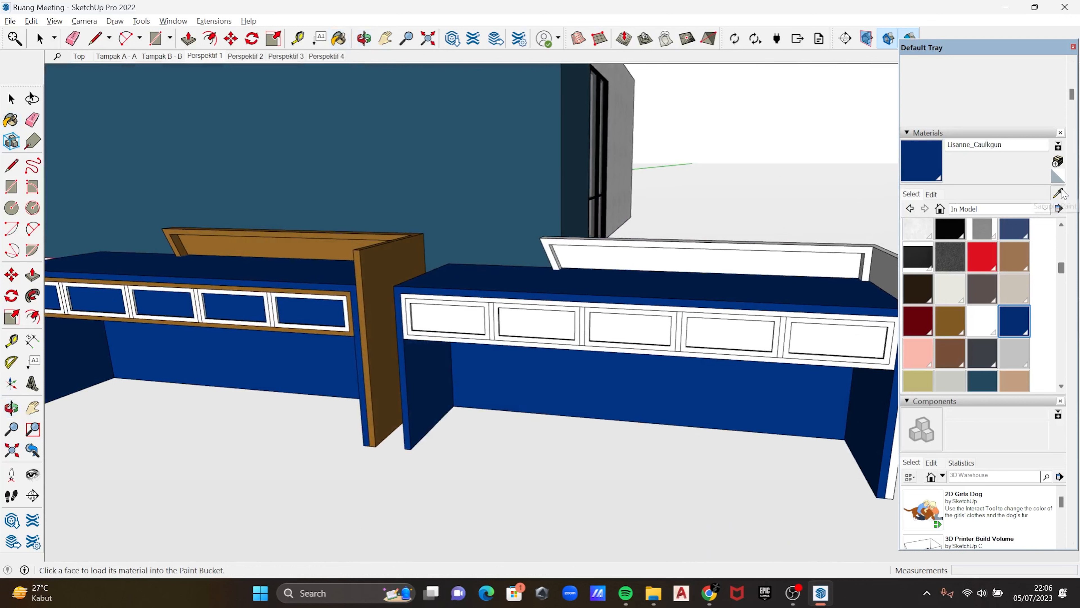
{"action": "left_click", "coordinate": [405, 252]}
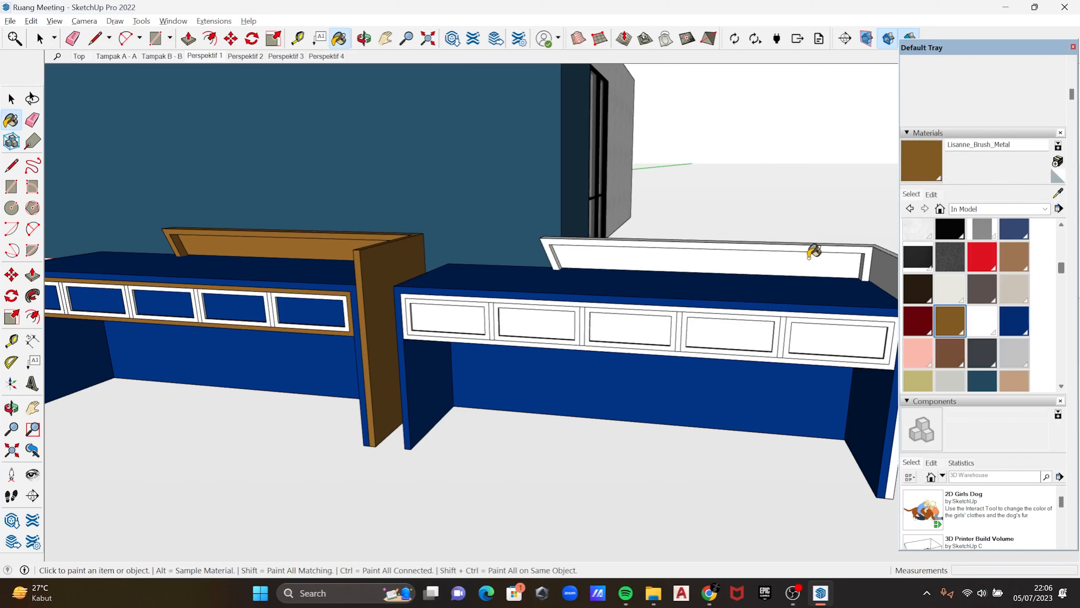
{"action": "mouse_move", "coordinate": [813, 251]}
{"action": "middle_mouse_down"}
{"action": "mouse_move", "coordinate": [779, 224]}
{"action": "mouse_move", "coordinate": [617, 193]}
{"action": "mouse_move", "coordinate": [808, 236]}
{"action": "middle_mouse_up"}
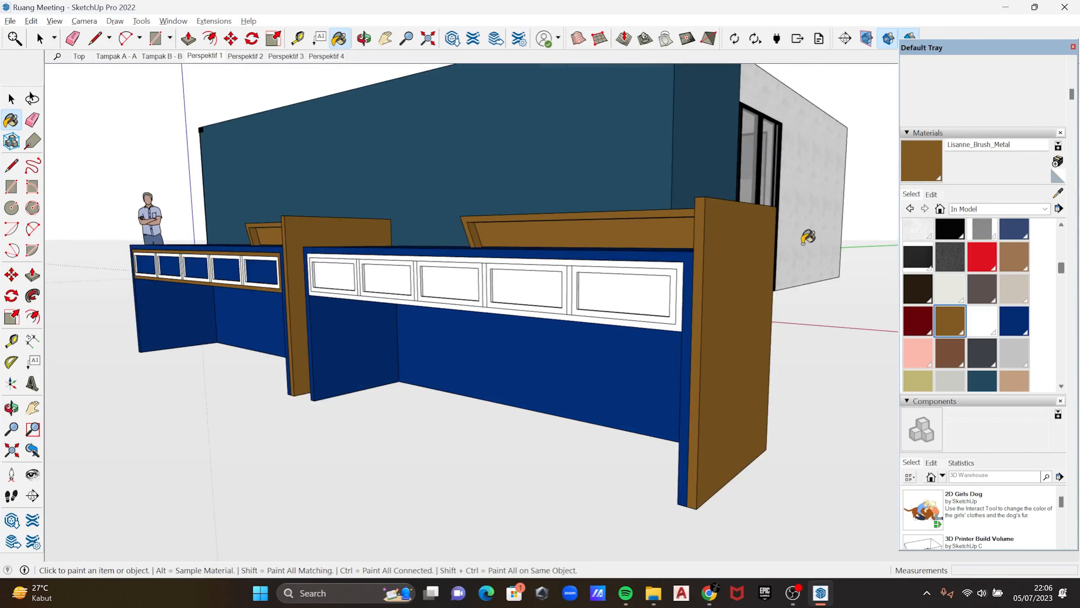
{"action": "middle_click_drag", "start_coordinate": [540, 226], "coordinate": [583, 231]}
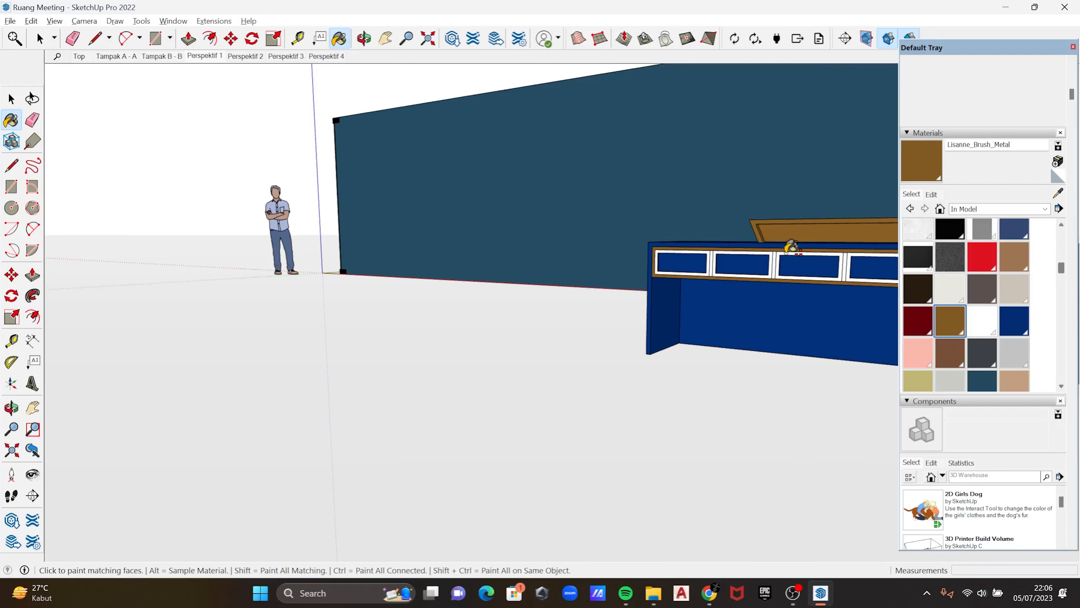
{"action": "mouse_move", "coordinate": [791, 247]}
{"action": "middle_mouse_down"}
{"action": "mouse_move", "coordinate": [429, 227]}
{"action": "mouse_move", "coordinate": [595, 226]}
{"action": "middle_mouse_up"}
{"action": "left_click", "coordinate": [604, 228]}
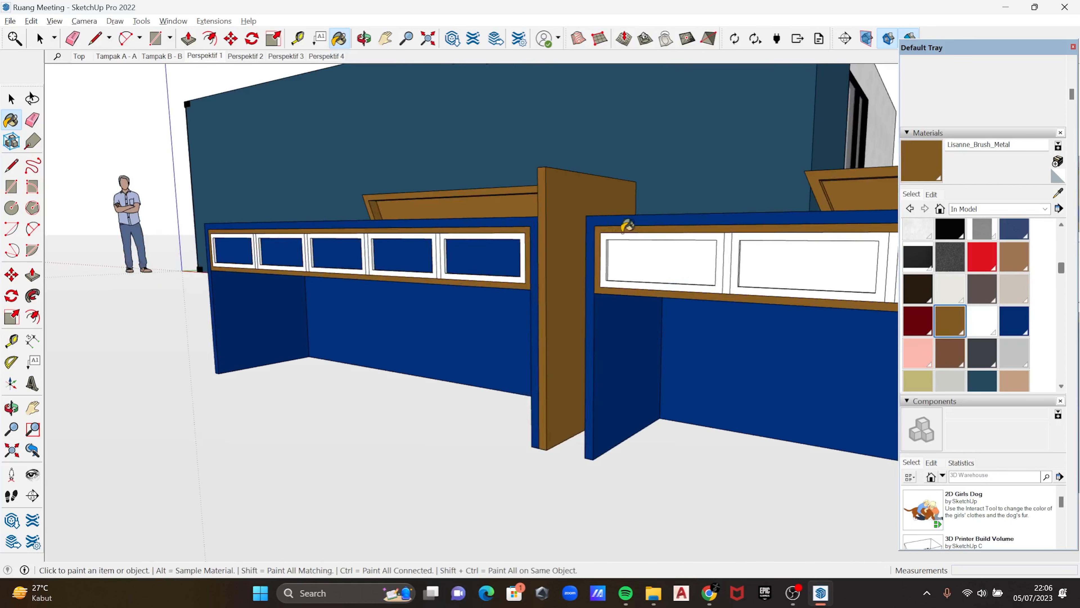
Paint the recessed face of the first compartment's front panel with the blue Lisanne_Caulkgun material
{"action": "left_click", "coordinate": [1013, 317]}
{"action": "key", "text": "space"}
{"action": "double_click", "coordinate": [677, 265]}
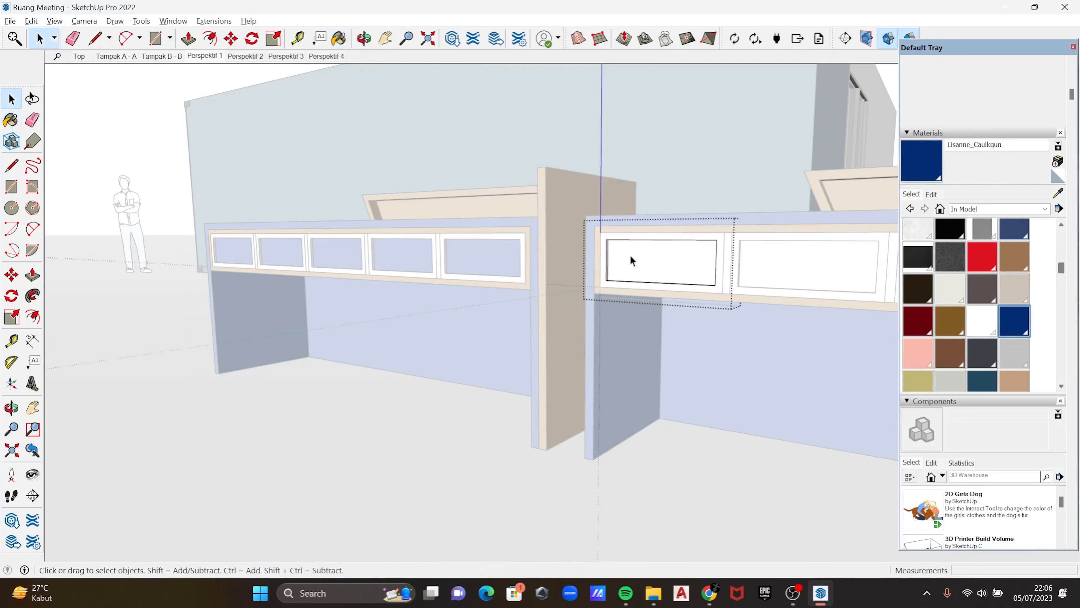
{"action": "key", "text": "b"}
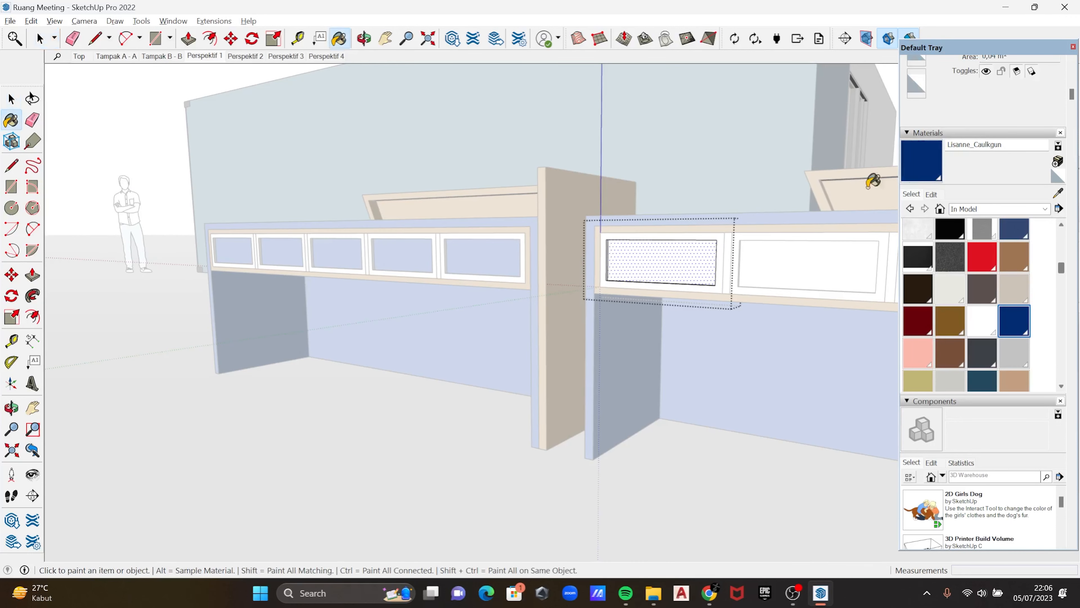
{"action": "left_click", "coordinate": [697, 259]}
{"action": "key", "text": "space"}
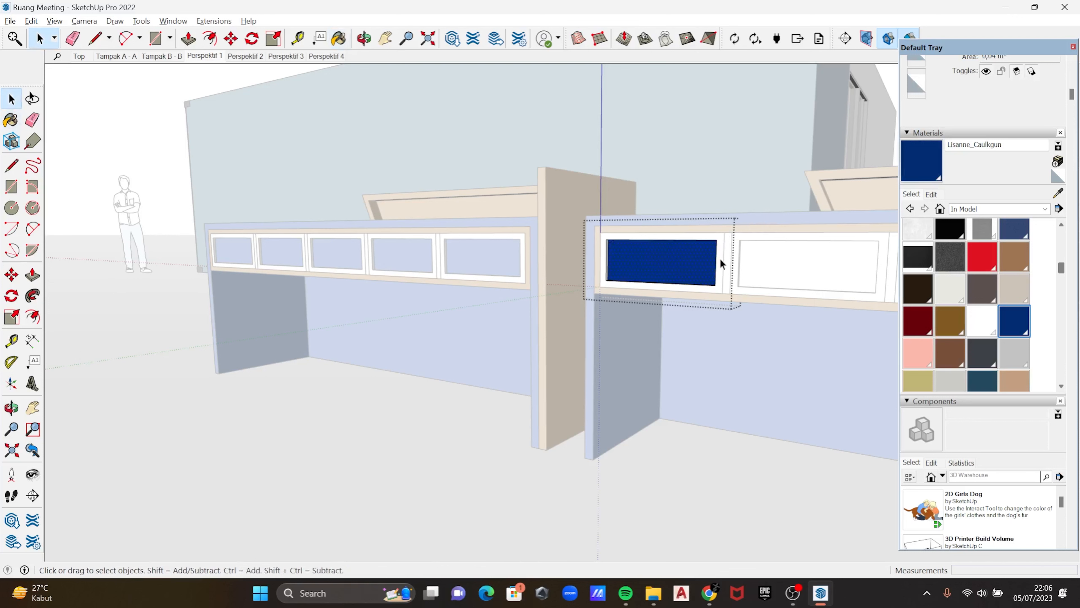
Paint the recessed faces of the other compartment fronts with the same blue material inside their groups
{"action": "double_click", "coordinate": [767, 260]}
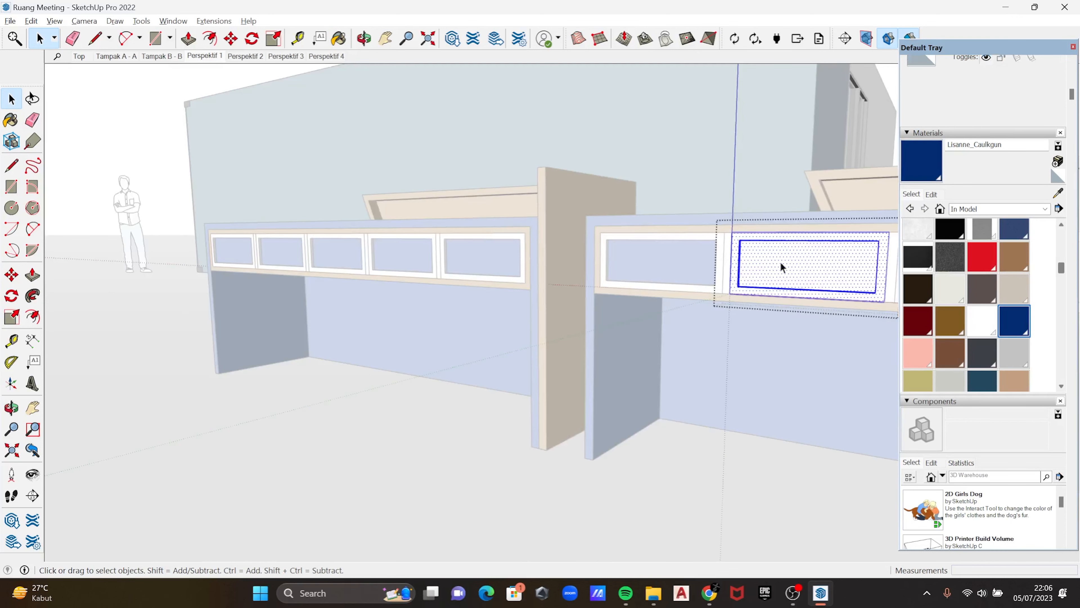
{"action": "key", "text": "b"}
{"action": "left_click", "coordinate": [815, 256]}
{"action": "key", "text": "space"}
{"action": "key", "text": "Escape"}
{"action": "middle_click_drag", "start_coordinate": [832, 261], "coordinate": [681, 216]}
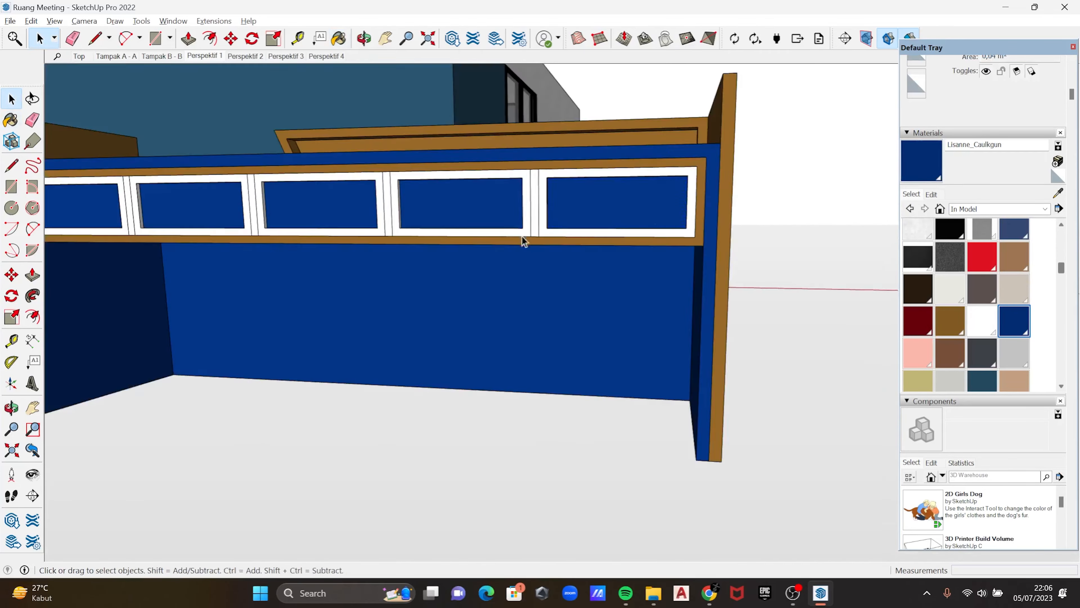
Paint the white diagonal slats on the new counter's front with the Aluminum material from the Metal collection
{"action": "middle_click_drag", "start_coordinate": [523, 241], "coordinate": [787, 323]}
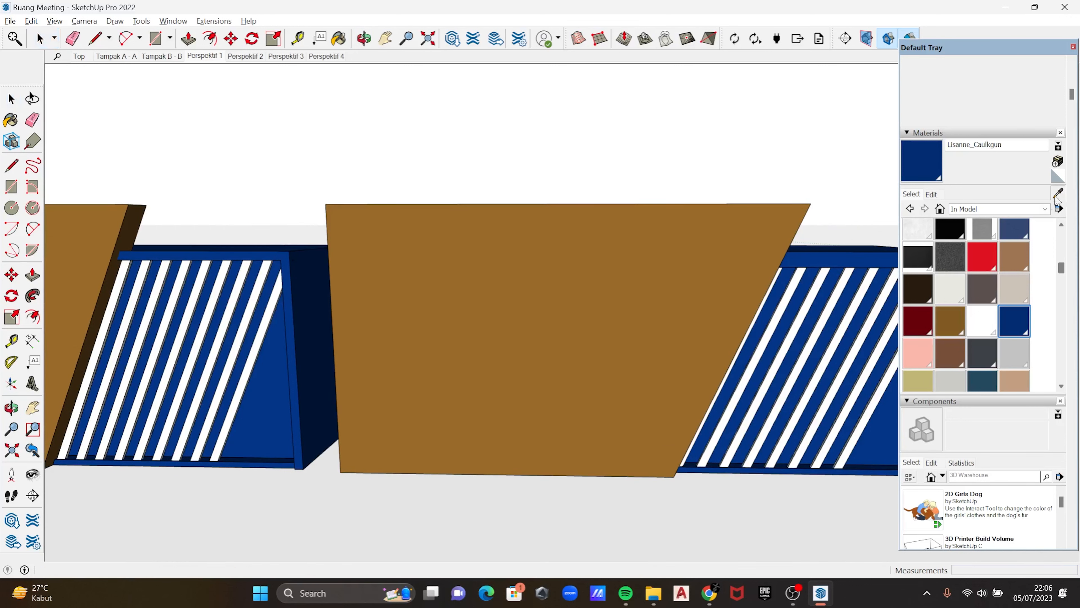
{"action": "left_click", "coordinate": [826, 279], "text": "alt"}
{"action": "middle_click_drag", "start_coordinate": [475, 273], "coordinate": [336, 294]}
{"action": "double_click", "coordinate": [325, 289]}
{"action": "key", "text": "Escape"}
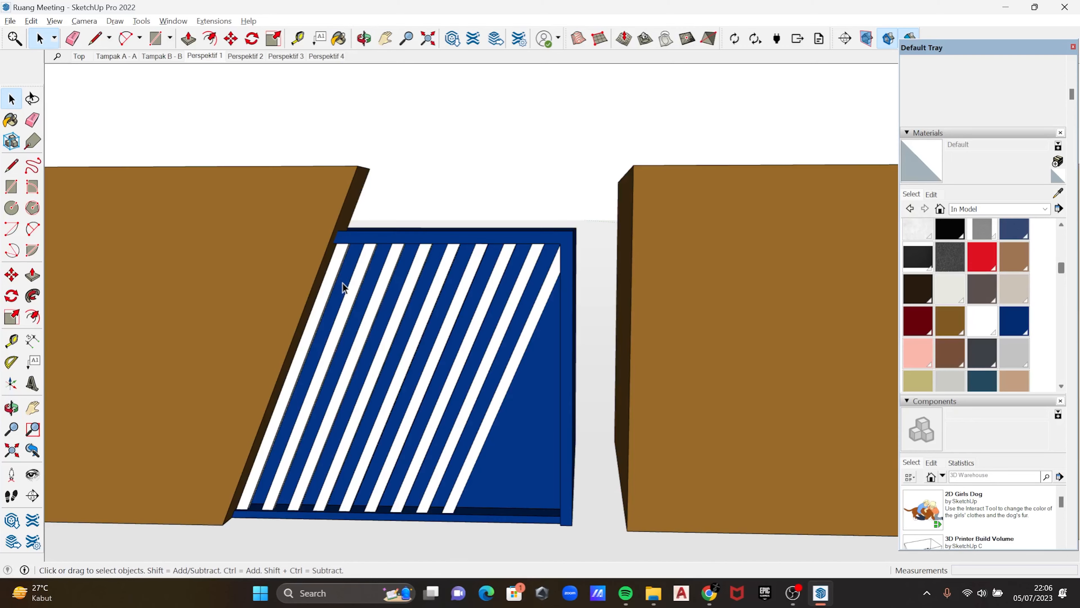
{"action": "left_click", "coordinate": [1044, 209]}
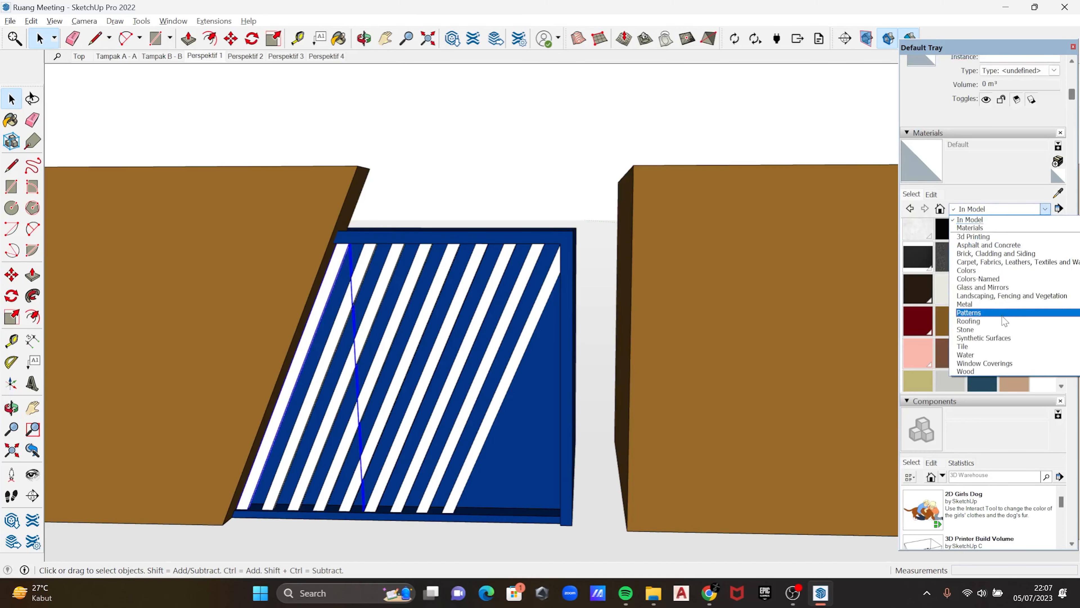
{"action": "left_click", "coordinate": [1001, 305]}
{"action": "left_click", "coordinate": [917, 236]}
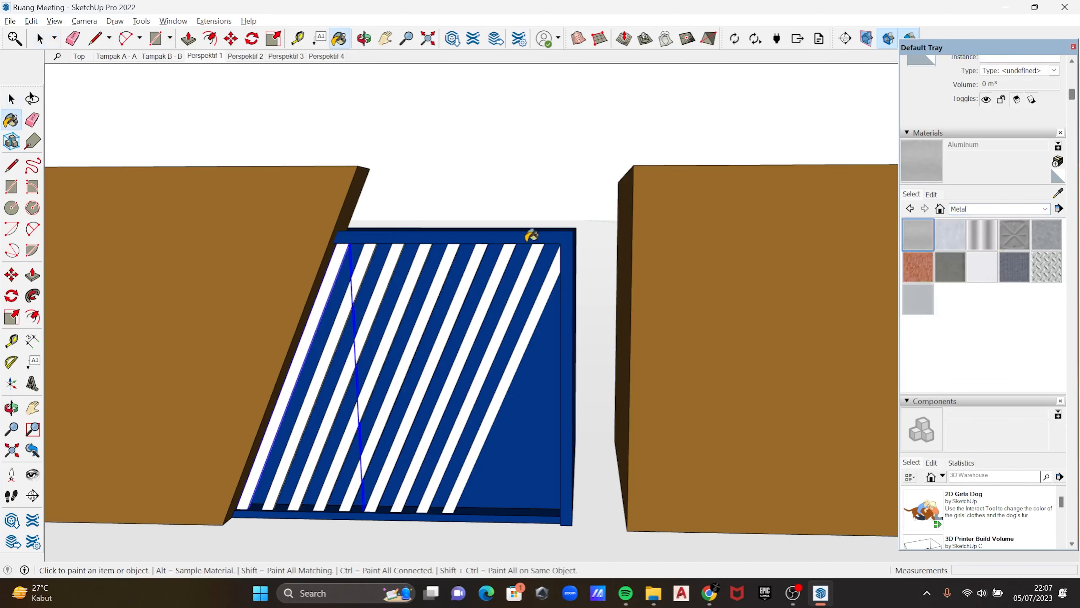
{"action": "scroll", "coordinate": [339, 265], "scroll_direction": "up", "scroll_amount": 2}
{"action": "left_click", "coordinate": [333, 272]}
{"action": "left_click", "coordinate": [366, 272]}
{"action": "left_click_drag", "start_coordinate": [395, 273], "coordinate": [591, 291]}
Examine both counters from the front, the side and the back
{"action": "mouse_move", "coordinate": [591, 290]}
{"action": "middle_mouse_down"}
{"action": "mouse_move", "coordinate": [575, 191]}
{"action": "mouse_move", "coordinate": [513, 188]}
{"action": "middle_mouse_up"}
{"action": "scroll", "coordinate": [511, 270], "scroll_direction": "down", "scroll_amount": 5}
{"action": "middle_click_drag", "start_coordinate": [511, 270], "coordinate": [548, 264]}
{"action": "middle_click_drag", "start_coordinate": [464, 270], "coordinate": [668, 283], "text": "shift"}
{"action": "middle_click_drag", "start_coordinate": [522, 314], "coordinate": [468, 277], "text": "shift"}
{"action": "middle_click_drag", "start_coordinate": [405, 287], "coordinate": [621, 277]}
{"action": "middle_click_drag", "start_coordinate": [514, 367], "coordinate": [731, 377]}
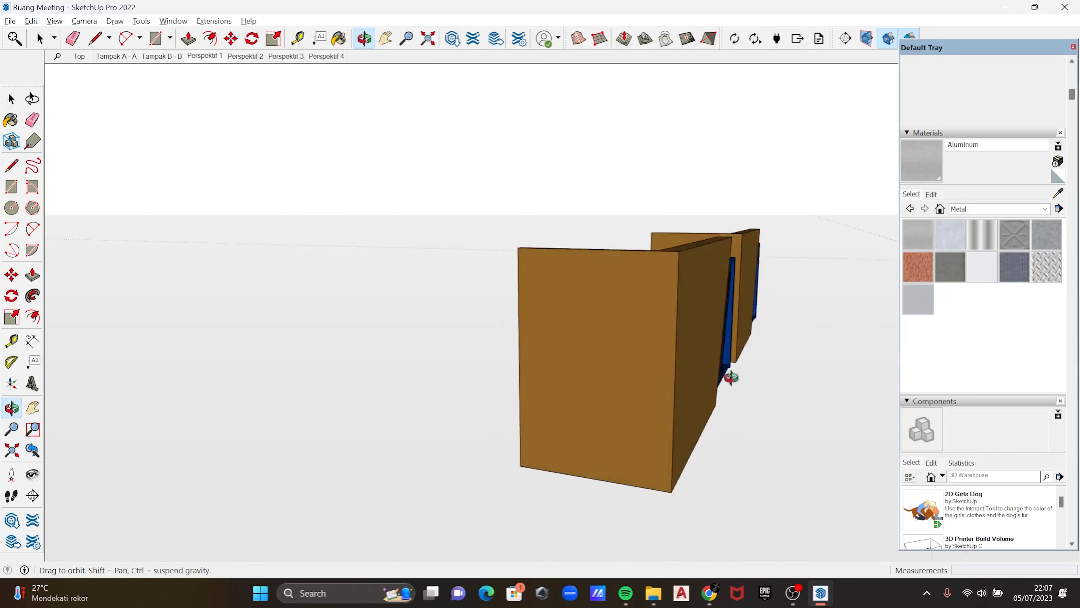
{"action": "middle_click_drag", "start_coordinate": [498, 442], "coordinate": [740, 386]}
{"action": "middle_click_drag", "start_coordinate": [750, 241], "coordinate": [574, 399]}
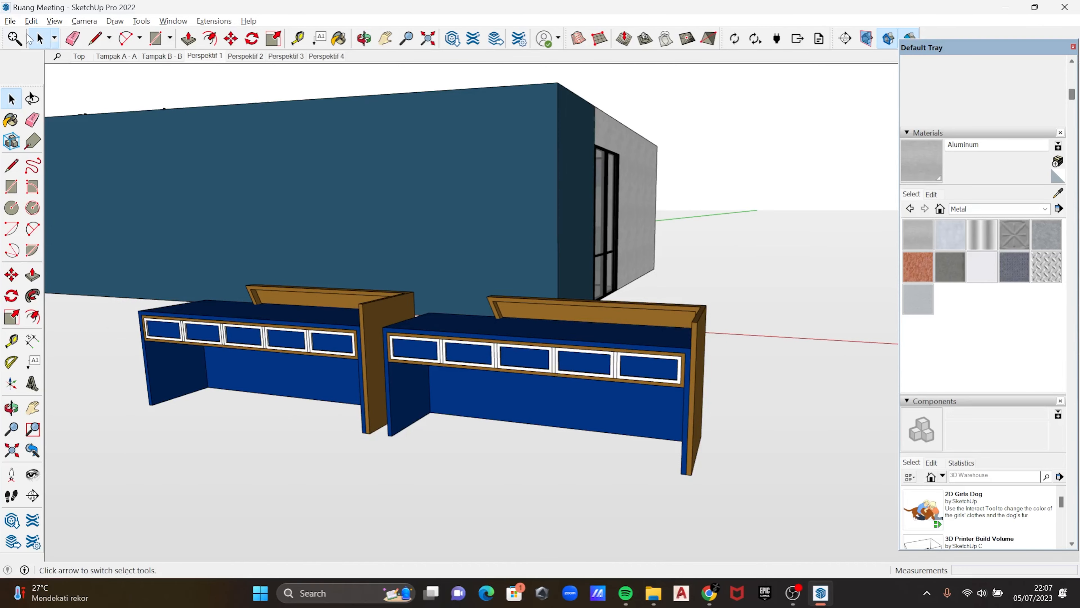